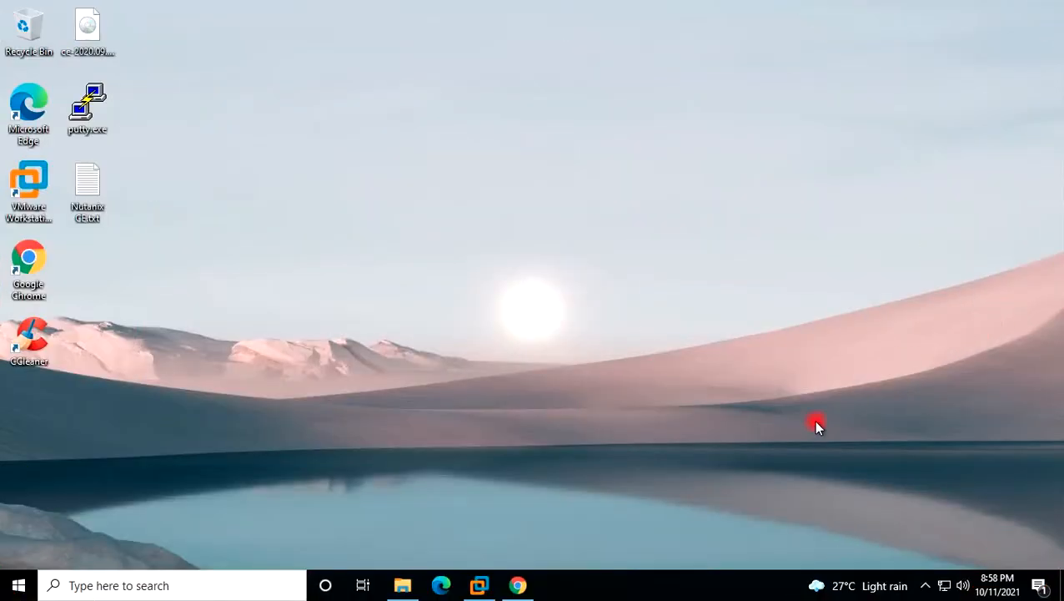
# Bring the Chrome window with the Nutanix Community home page to the front.
pyautogui.click(518, 584)
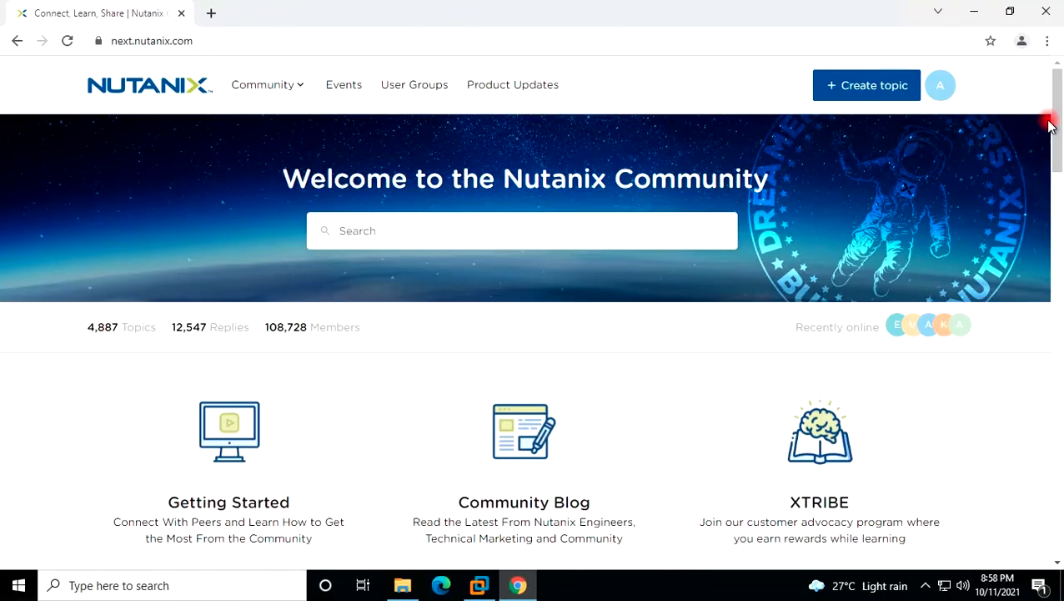
# Open the Community Edition download page, check the CE-2020.09.16 ISO release, then minimize Chrome.
pyautogui.moveTo(1056, 154); pyautogui.dragTo(1003, 268)
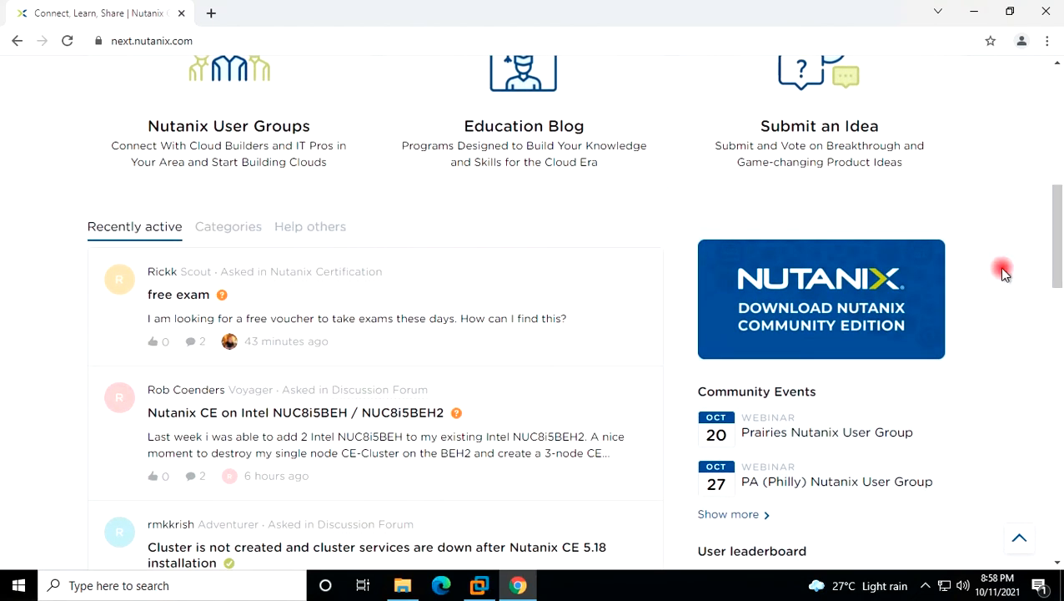
pyautogui.click(839, 305)
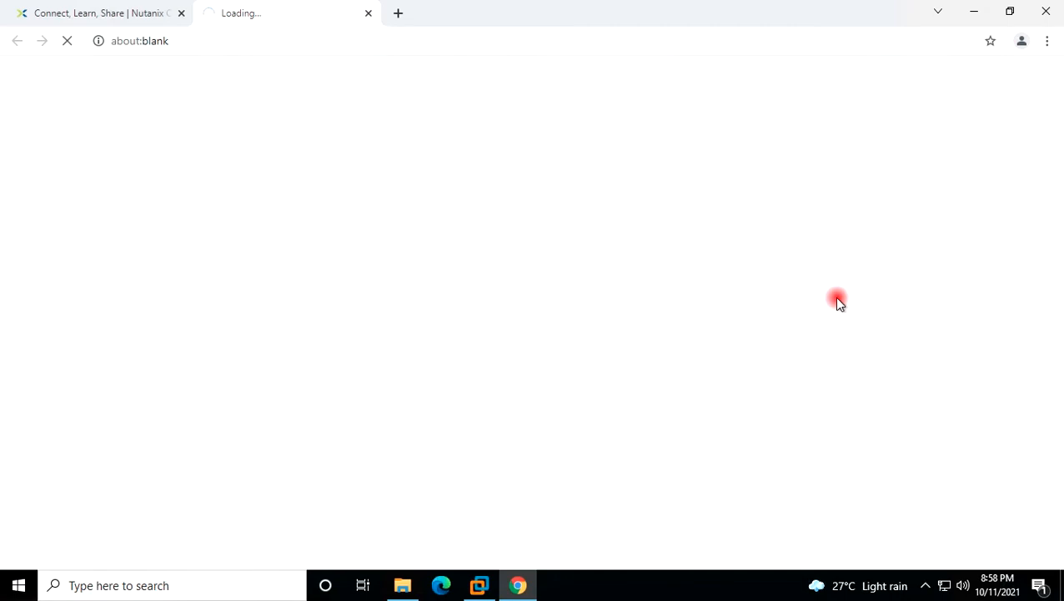
pyautogui.moveTo(1058, 156); pyautogui.dragTo(863, 269)
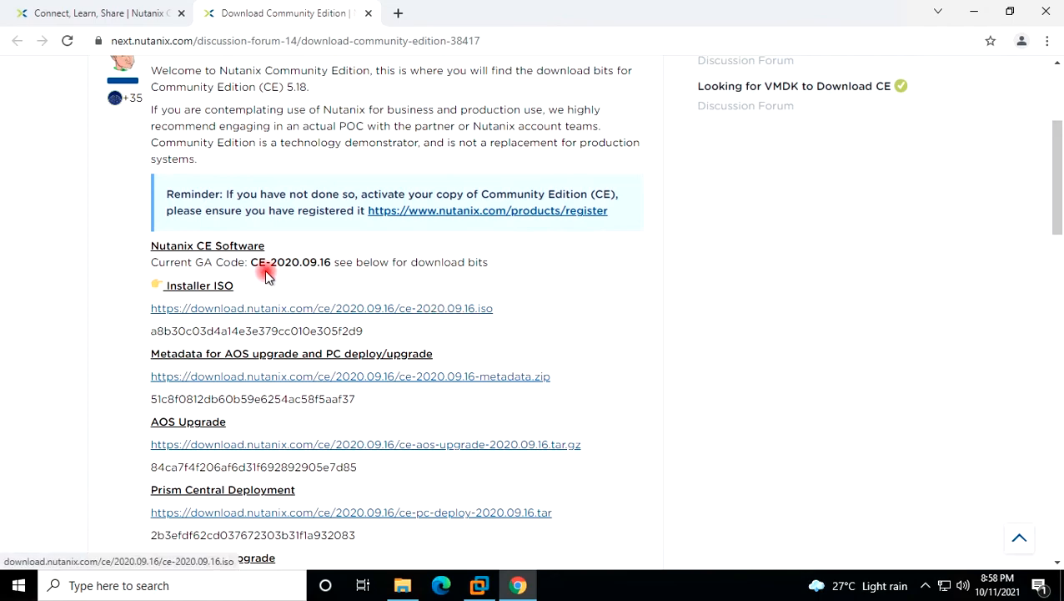
pyautogui.moveTo(246, 262); pyautogui.dragTo(329, 263)
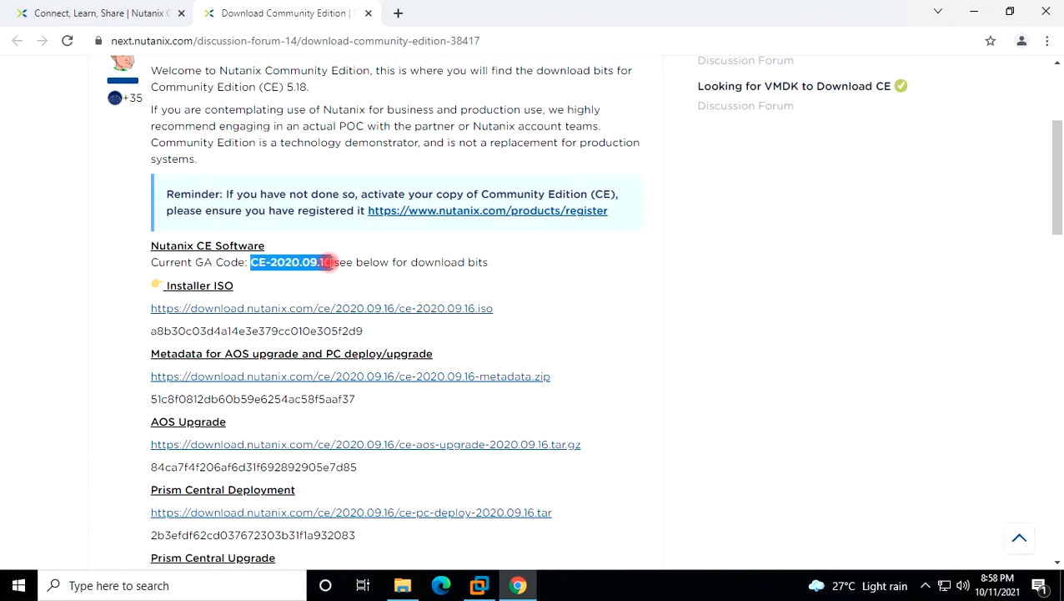
pyautogui.click(518, 274)
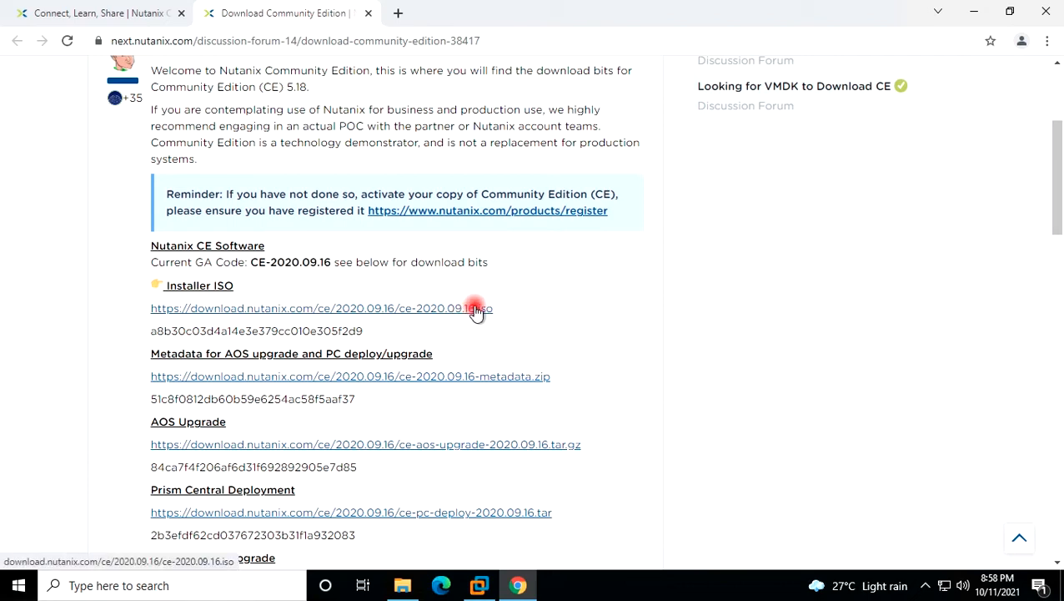
pyautogui.click(973, 11)
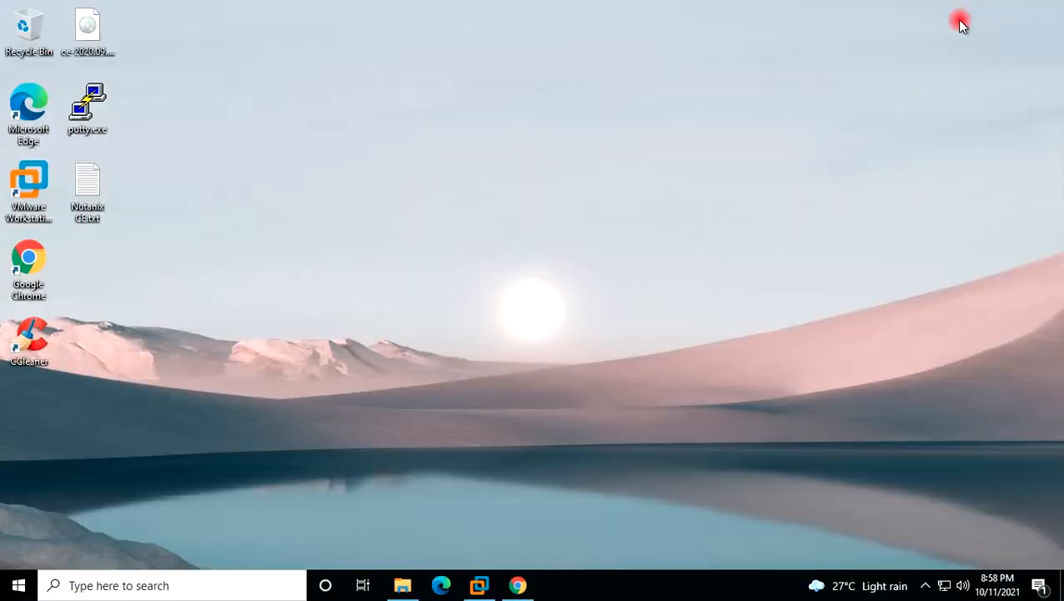
# Confirm ce-2020.09.16.iso is on the desktop and open the VMware Workstation VM folder.
pyautogui.click(88, 36)
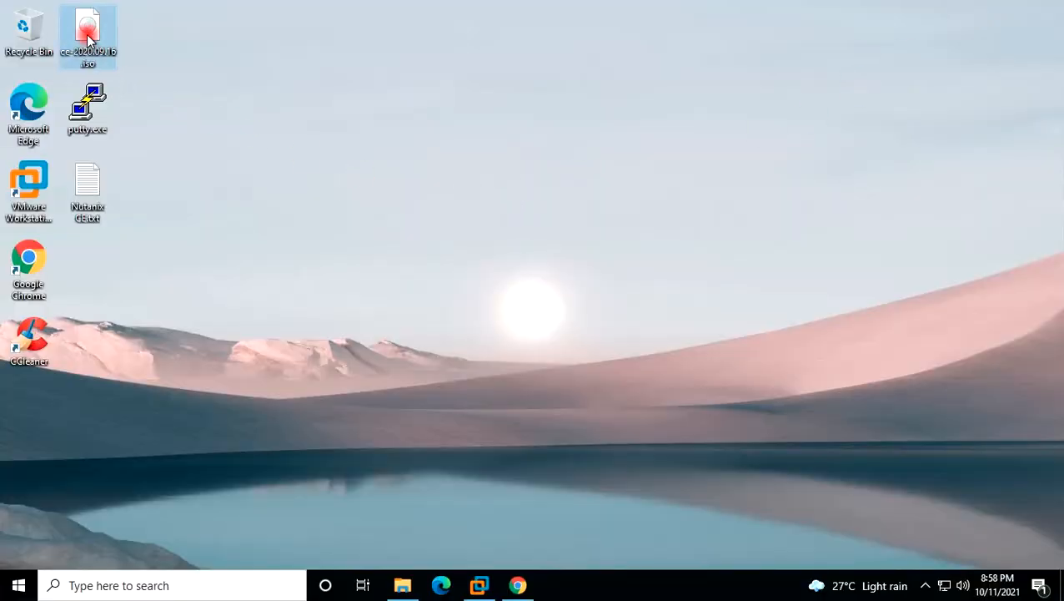
pyautogui.click(209, 61)
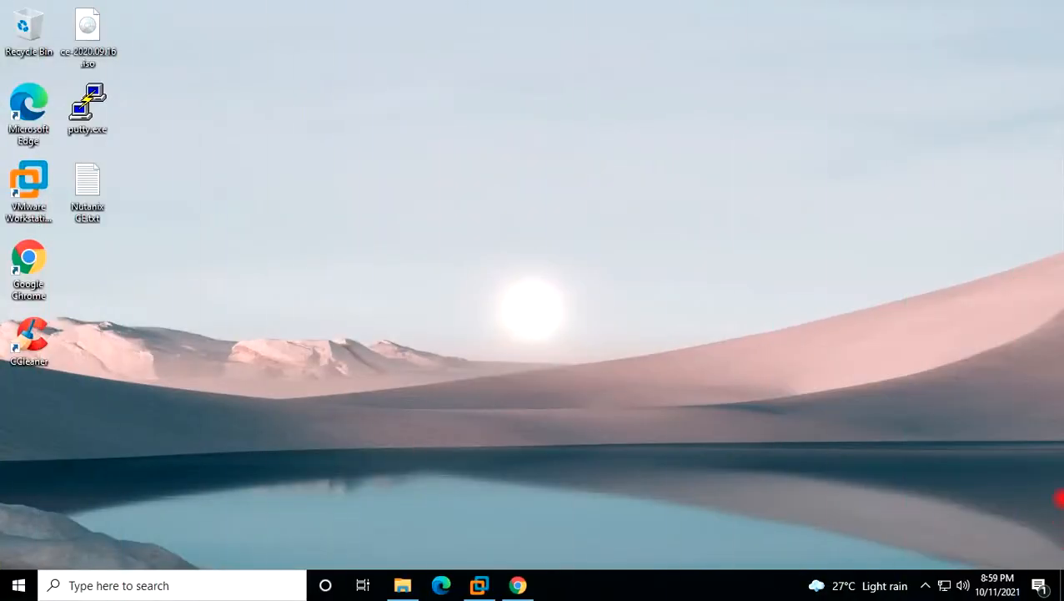
pyautogui.click(403, 585)
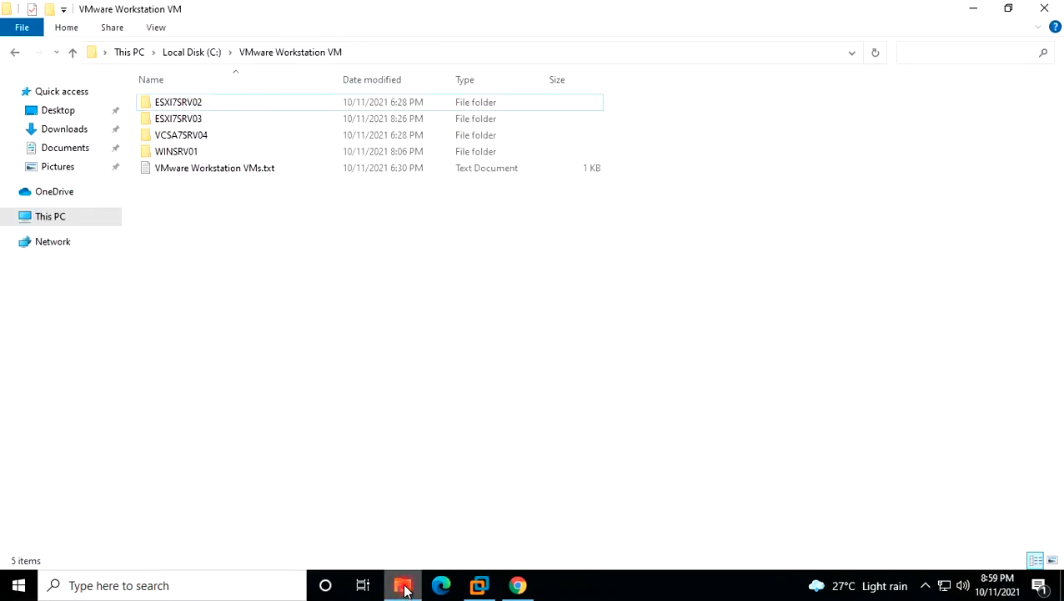
# Create a new folder named NTXCEVM09 in C:\VMware Workstation VM.
pyautogui.rightClick(200, 253)
pyautogui.moveTo(310, 443)
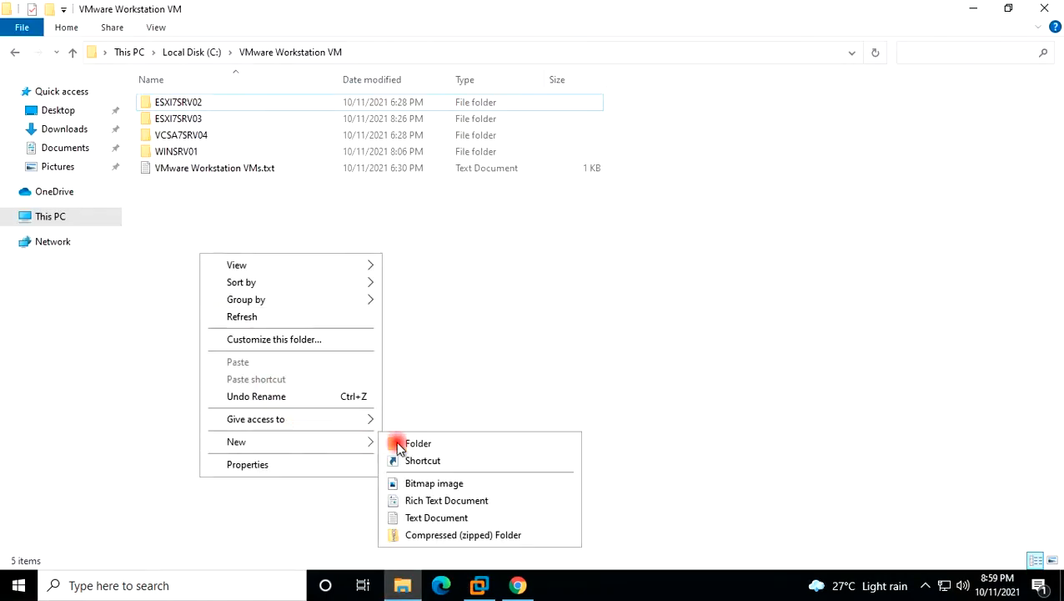
pyautogui.click(415, 444)
pyautogui.write('NTX')
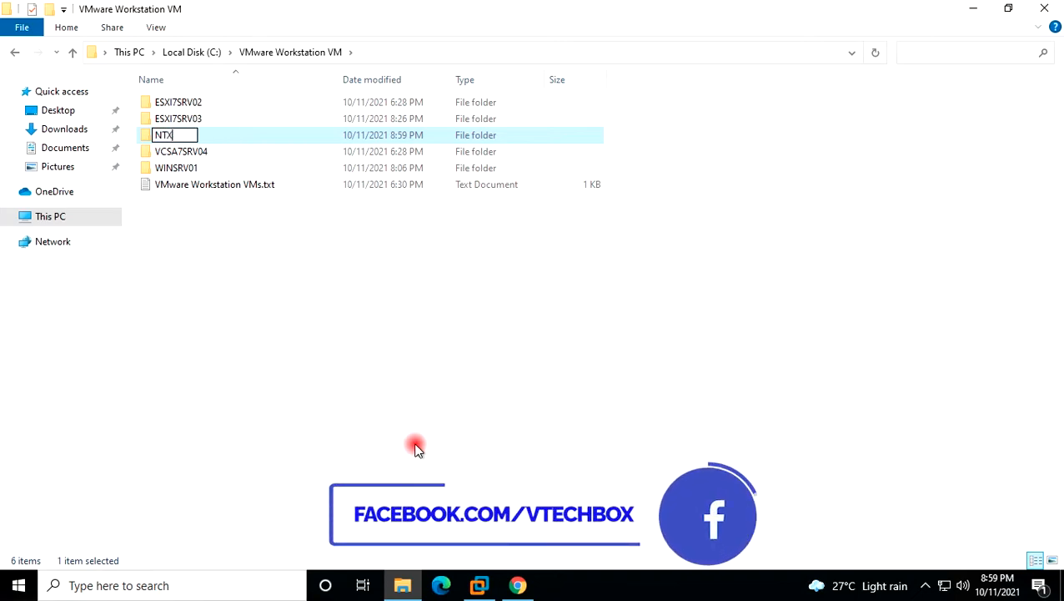
pyautogui.write('CEVM09')
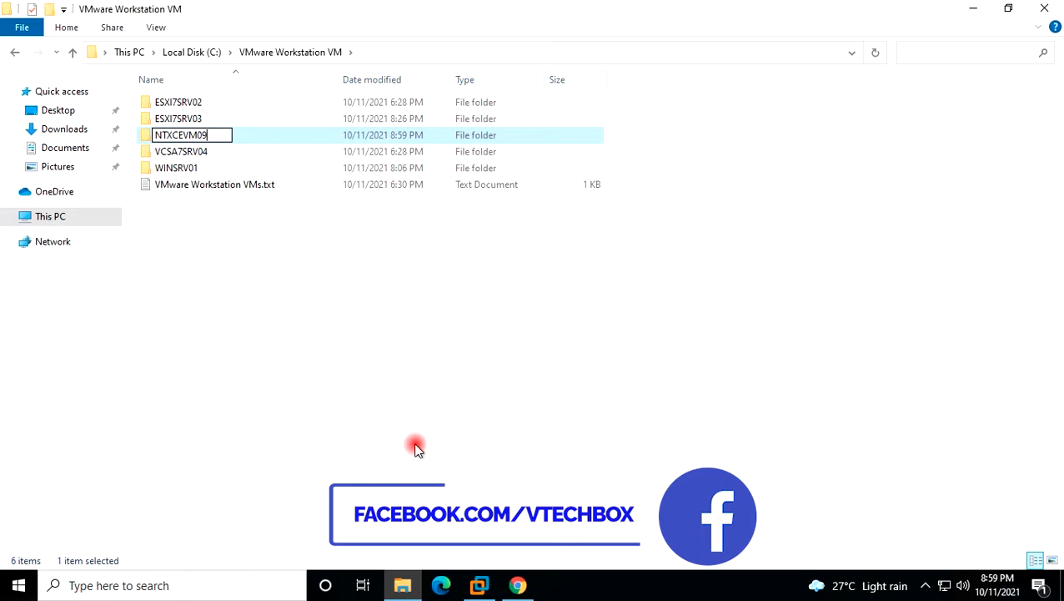
pyautogui.press('Return')
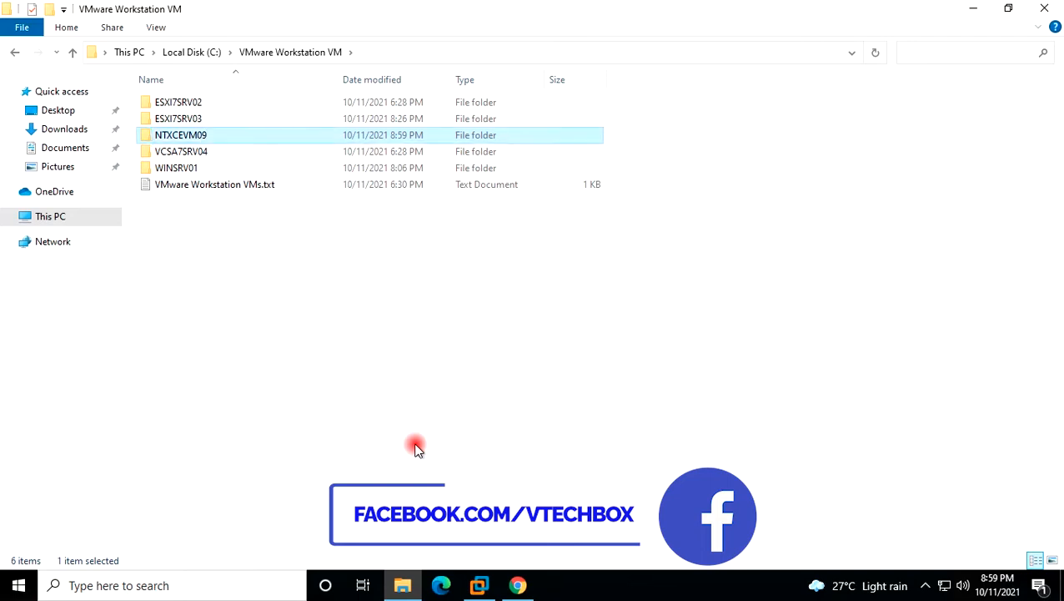
pyautogui.press('F2')
pyautogui.hotkey('ctrl', 'c')
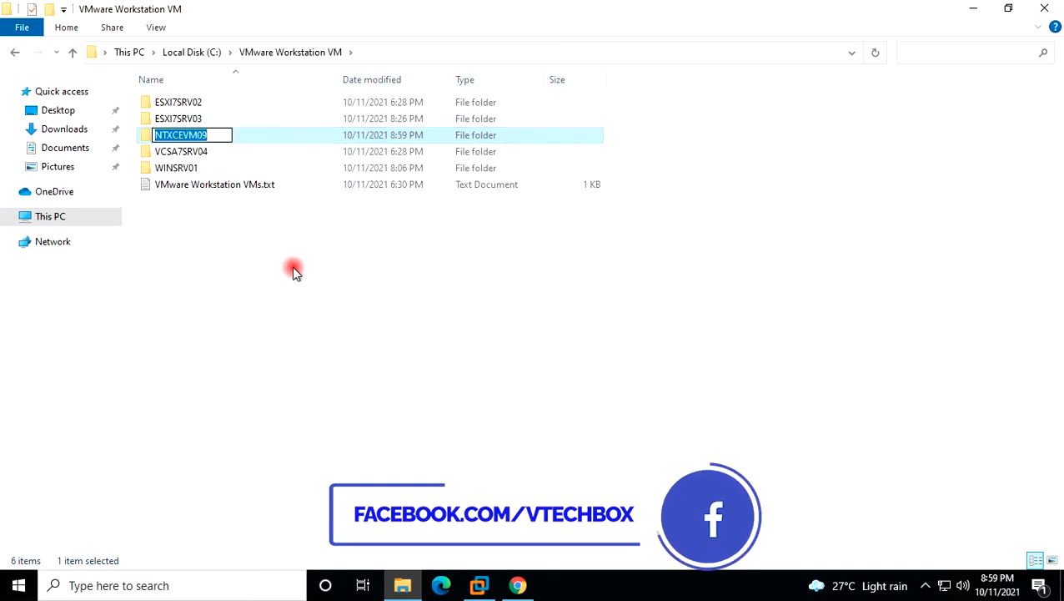
pyautogui.click(380, 334)
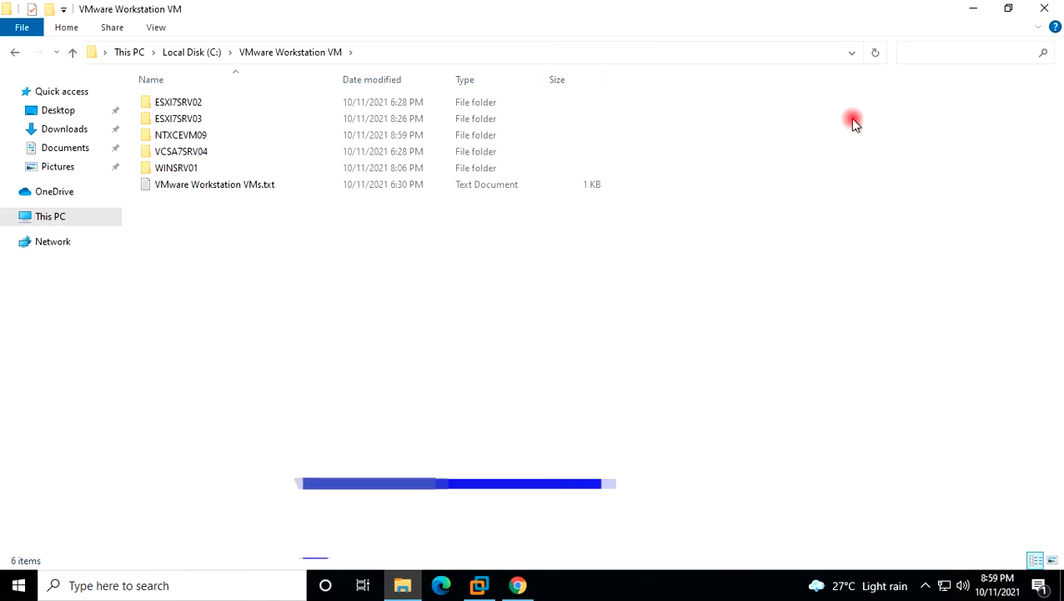
pyautogui.click(973, 8)
# Start a Custom new VM with Workstation 16.x compatibility, installing from Desktop\ce-2020.09.16.iso.
pyautogui.click(481, 585)
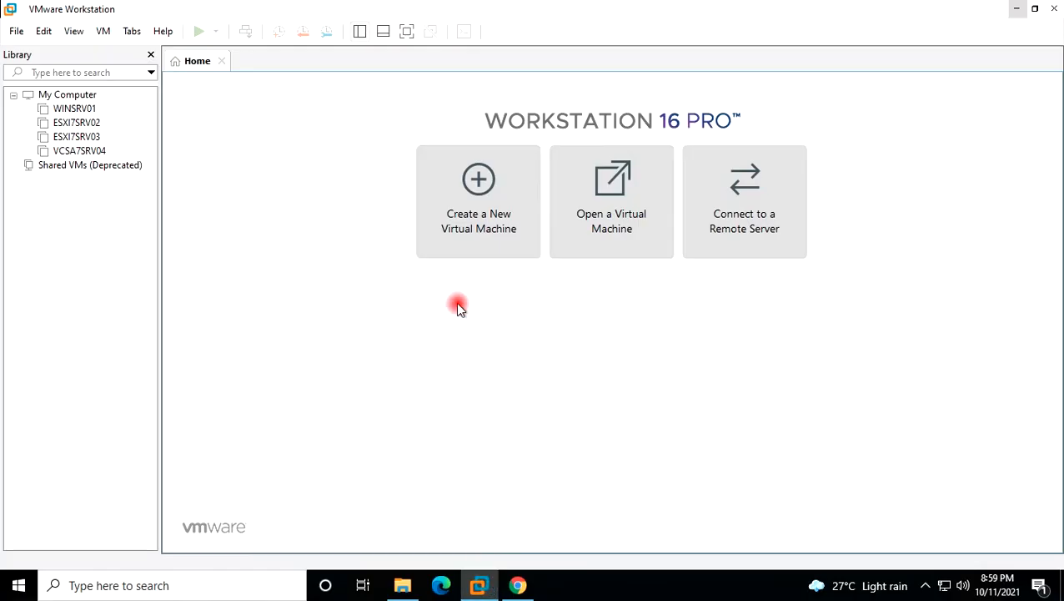
pyautogui.click(472, 193)
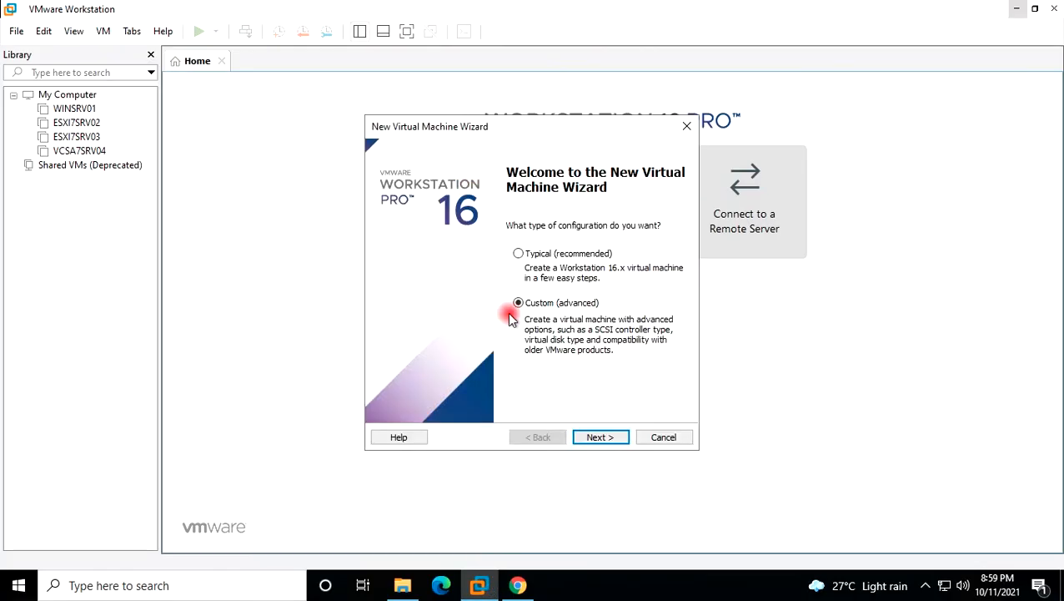
pyautogui.click(597, 435)
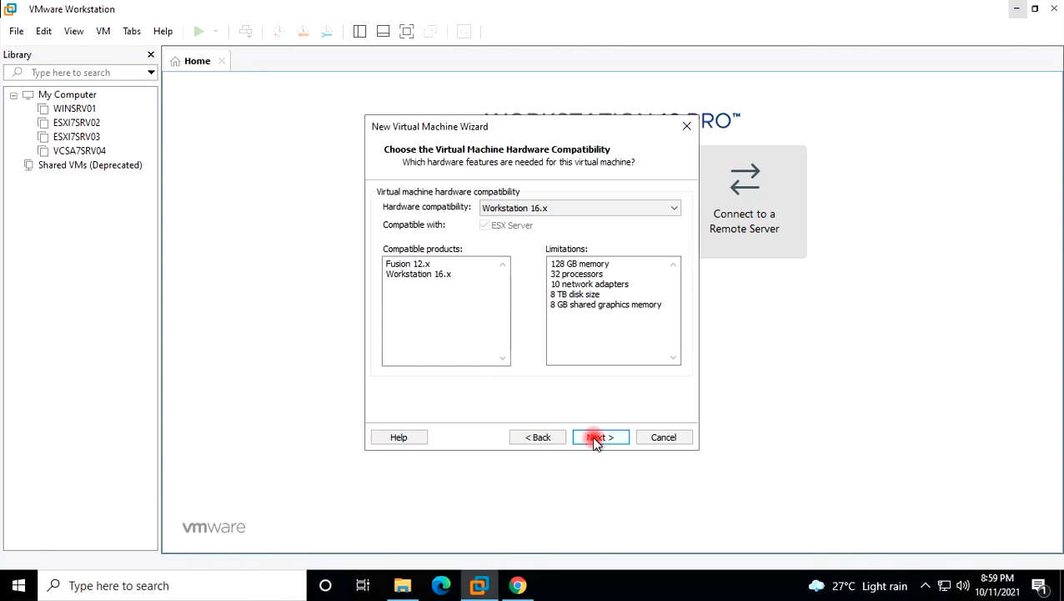
pyautogui.click(597, 438)
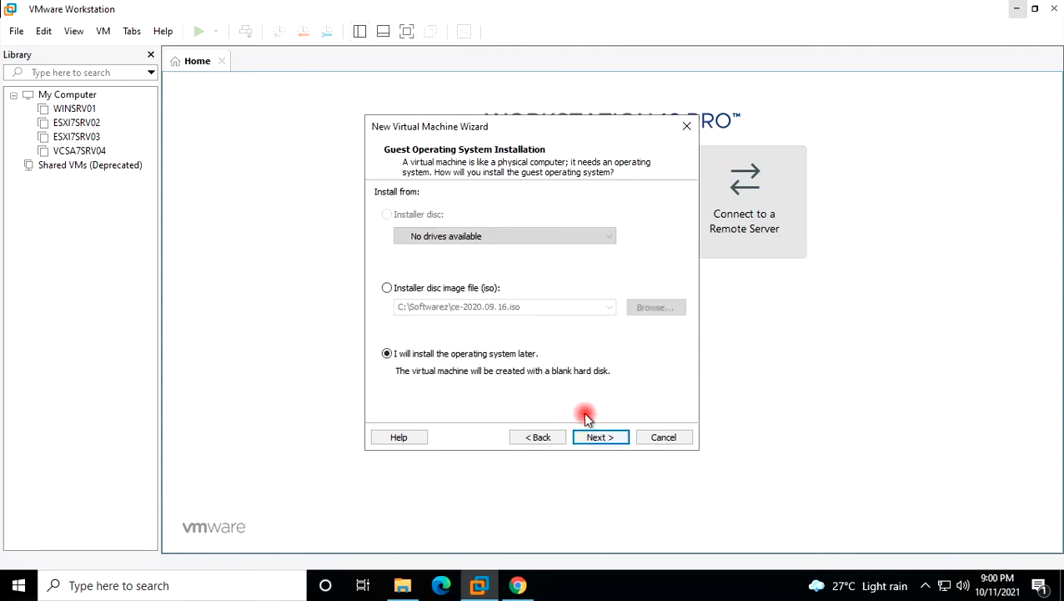
pyautogui.click(472, 292)
pyautogui.click(655, 307)
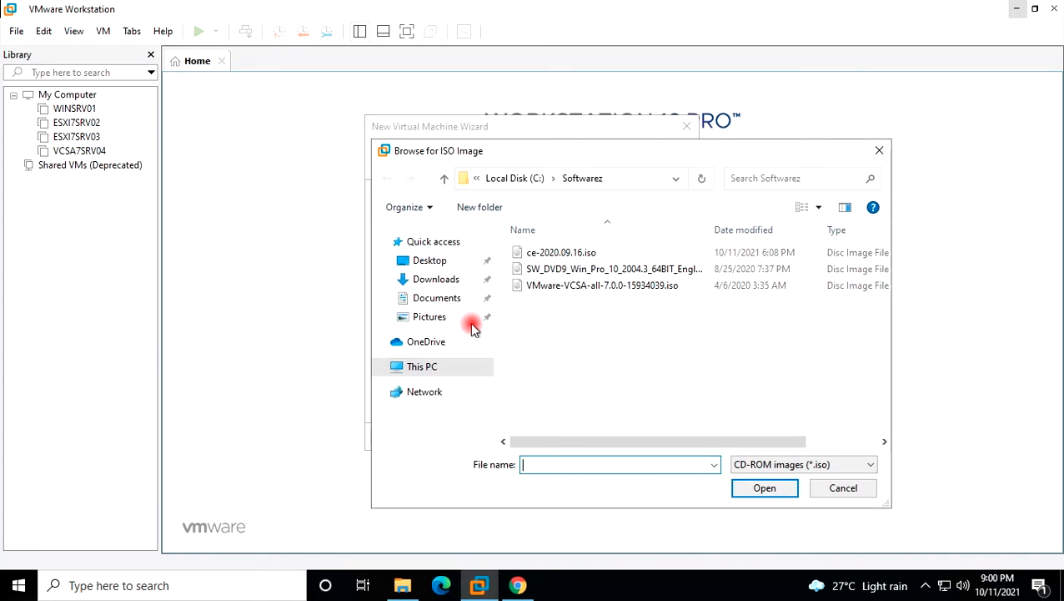
pyautogui.click(433, 264)
pyautogui.click(581, 252)
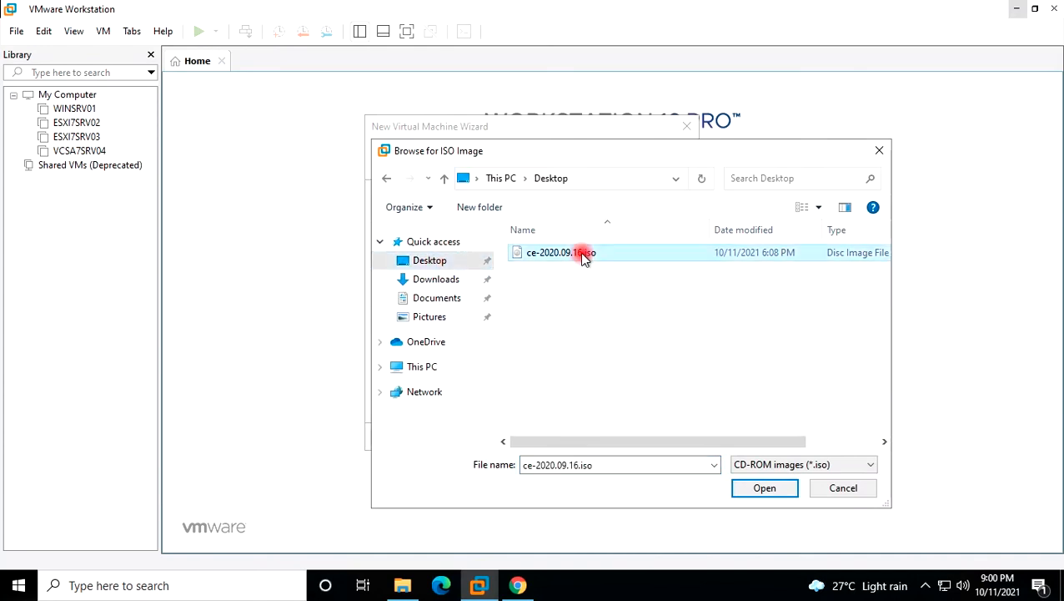
pyautogui.click(753, 491)
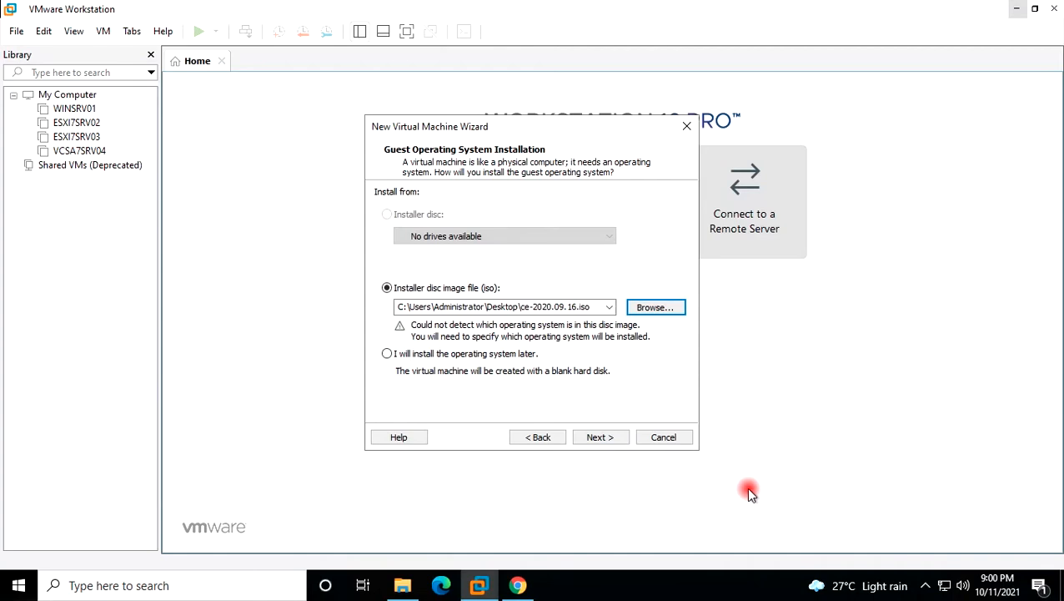
# Accept Linux CentOS 7 64-bit as the guest OS and name the VM NTXCEVM09.
pyautogui.click(598, 437)
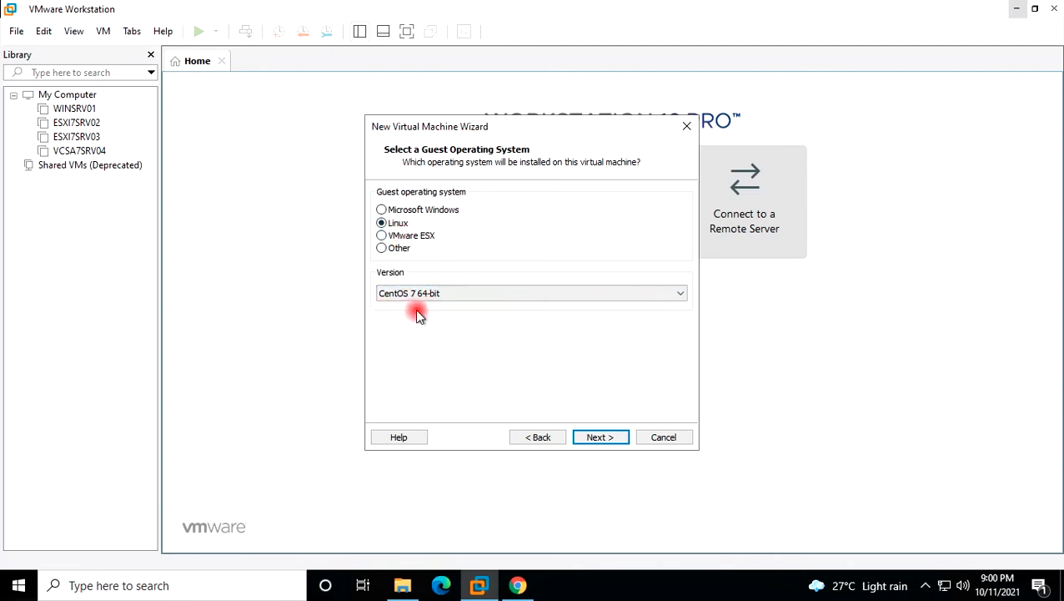
pyautogui.click(601, 437)
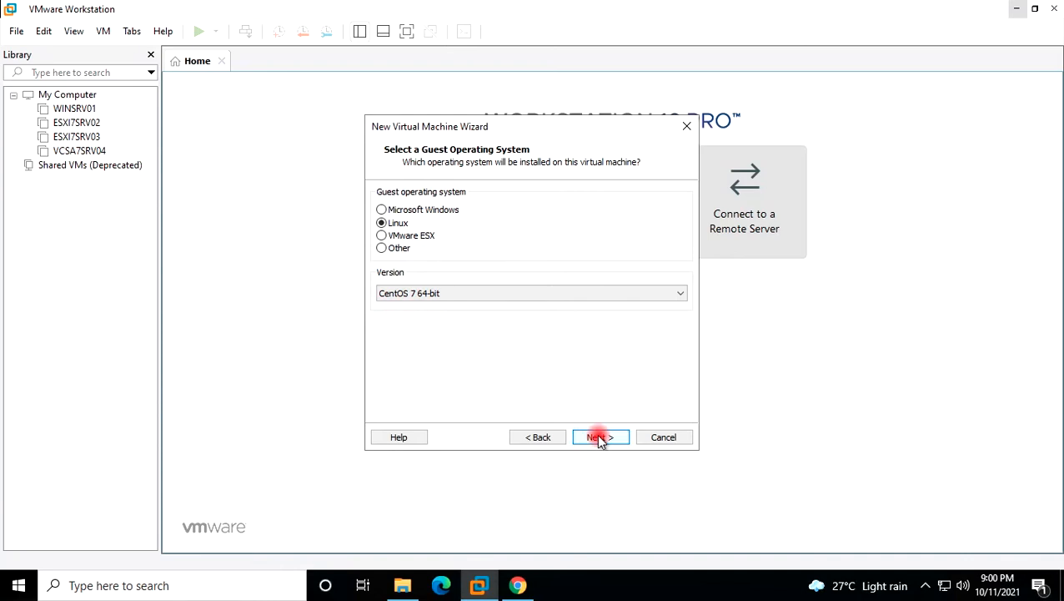
pyautogui.hotkey('ctrl', 'v')
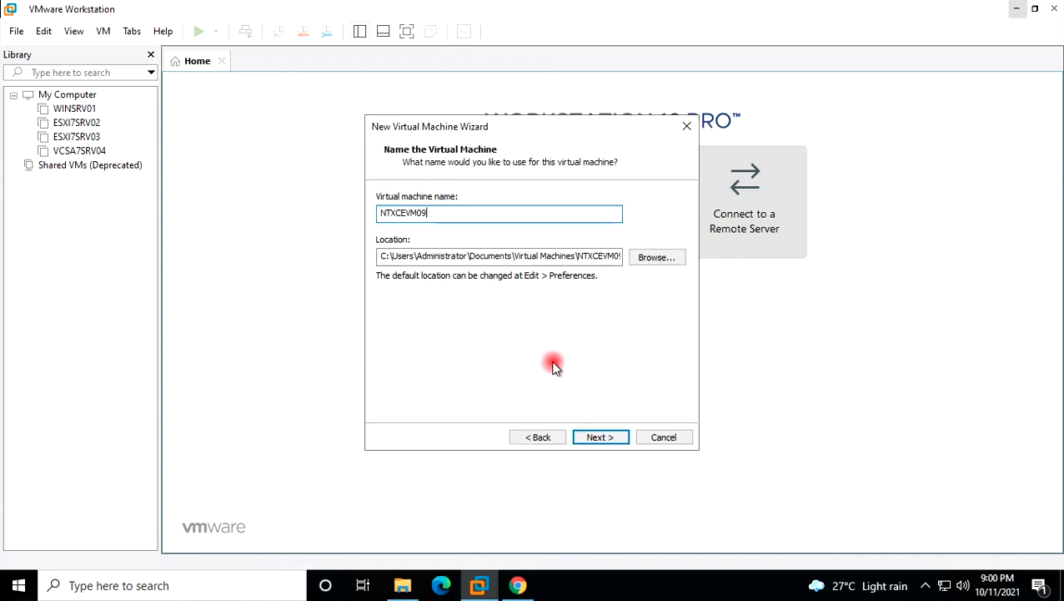
# Set the VM location to C:\VMware Workstation VM\NTXCEVM09.
pyautogui.click(643, 260)
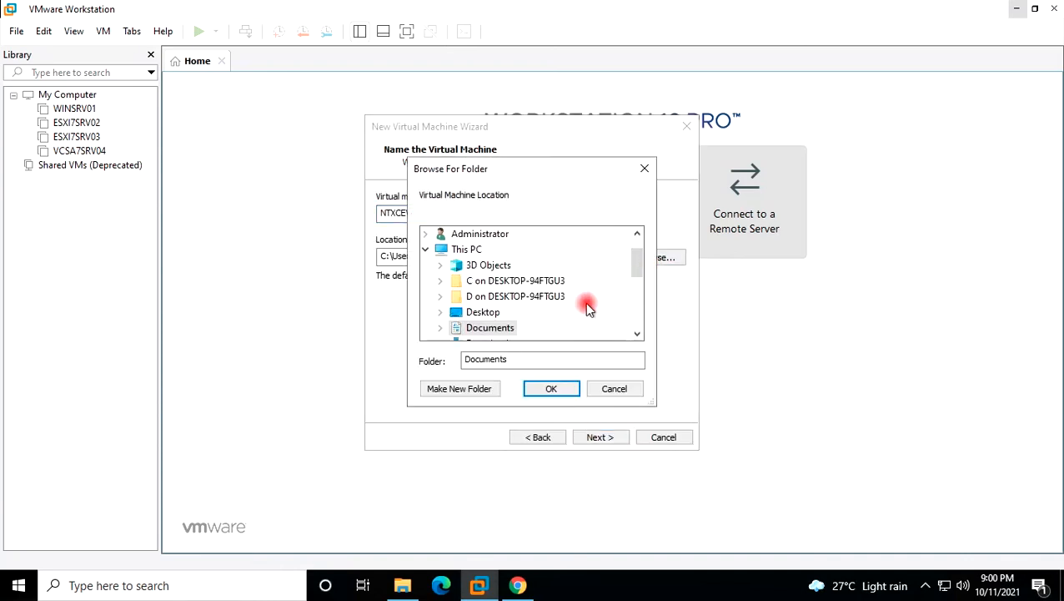
pyautogui.scroll(-1, 572, 290)
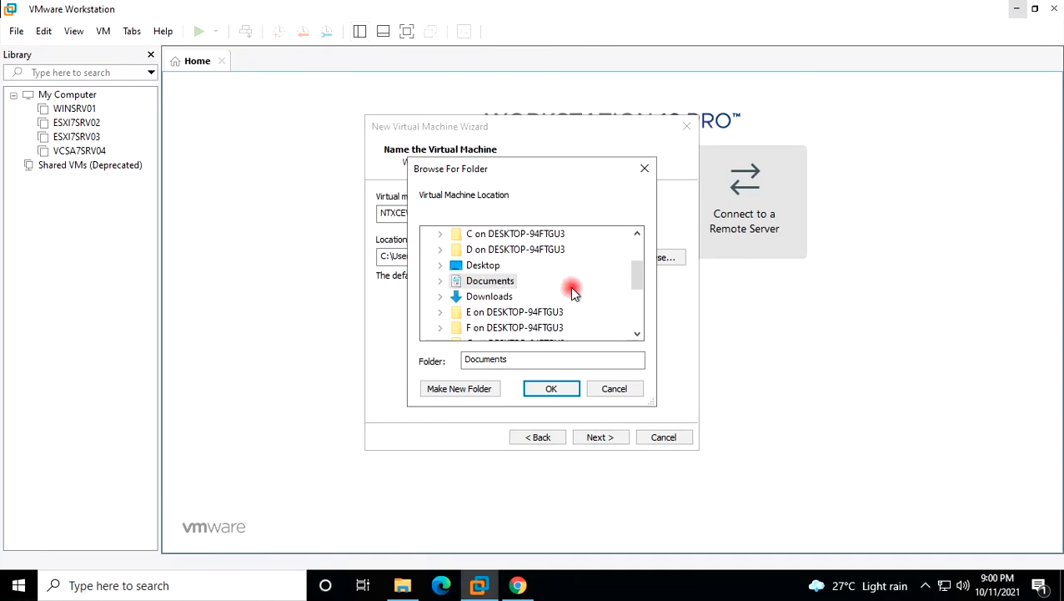
pyautogui.scroll(-2, 571, 289)
pyautogui.scroll(-1, 572, 289)
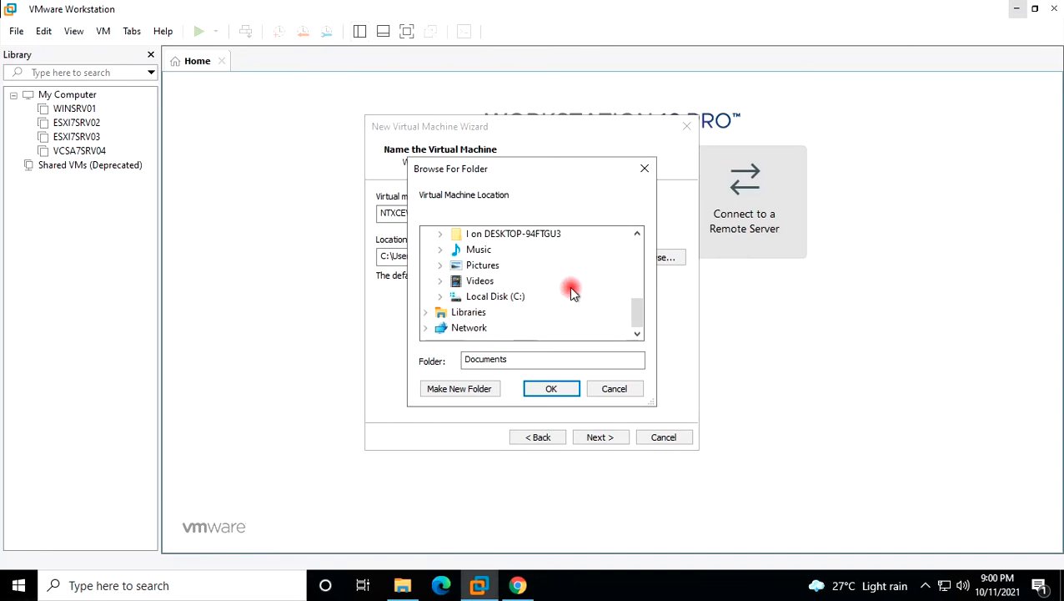
pyautogui.click(440, 296)
pyautogui.scroll(-1, 443, 304)
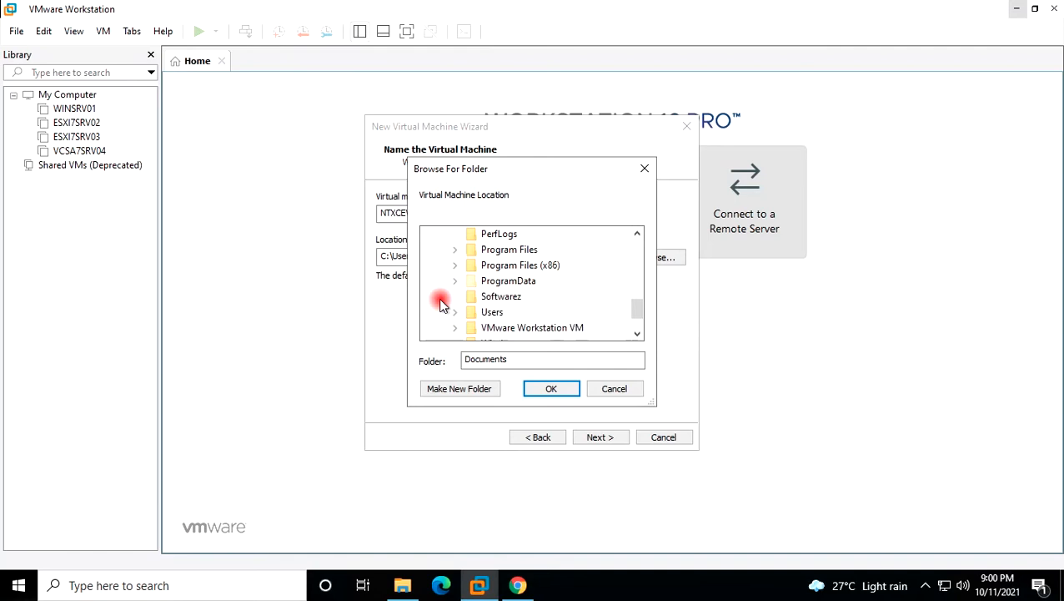
pyautogui.click(454, 326)
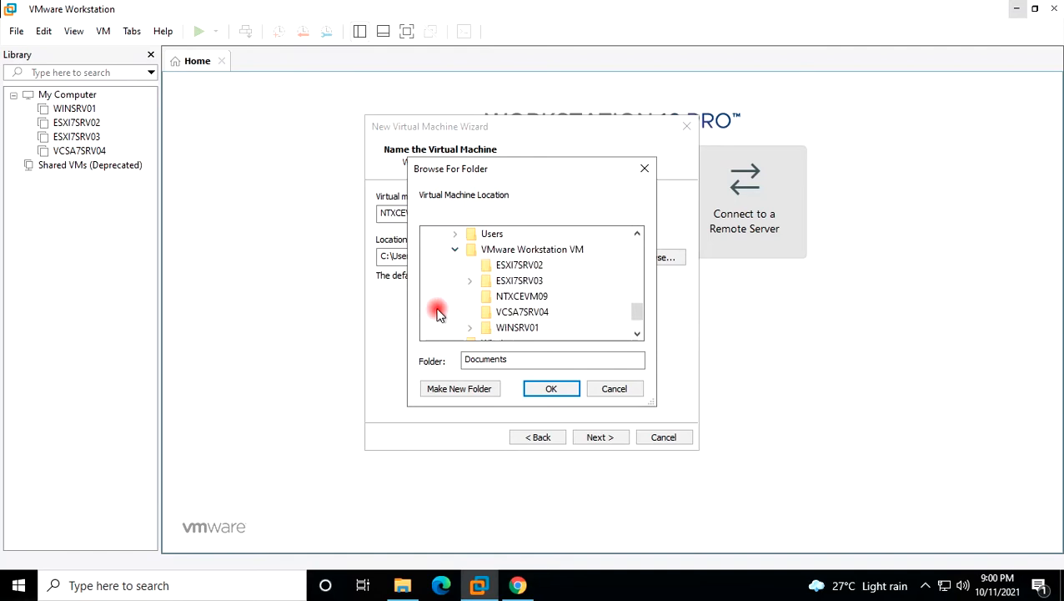
pyautogui.click(509, 299)
pyautogui.click(546, 386)
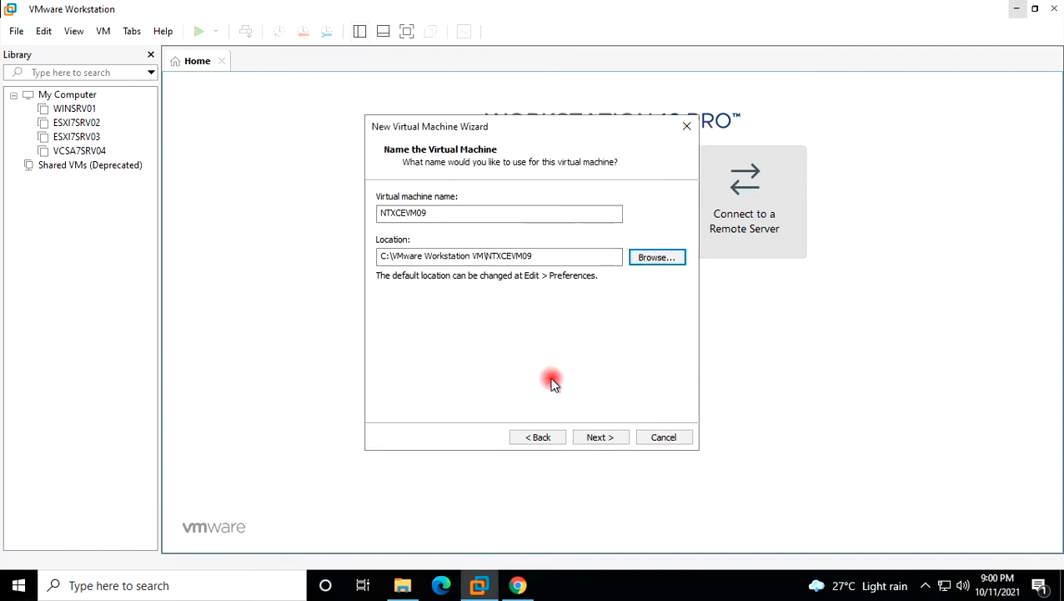
pyautogui.click(610, 437)
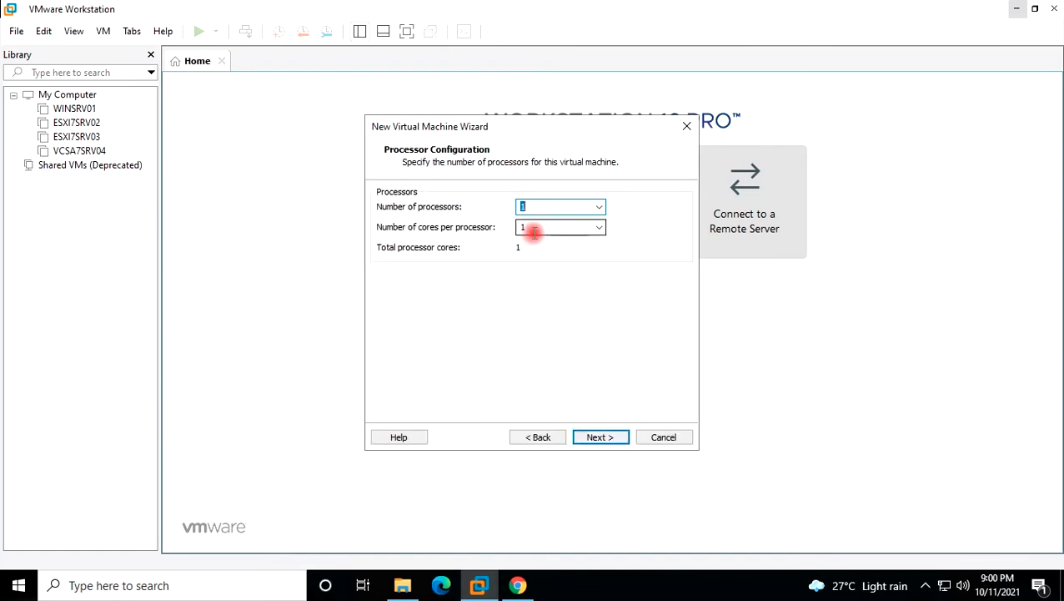
# Give the VM 4 cores per processor, 24576 MB memory and bridged networking.
pyautogui.write('4')
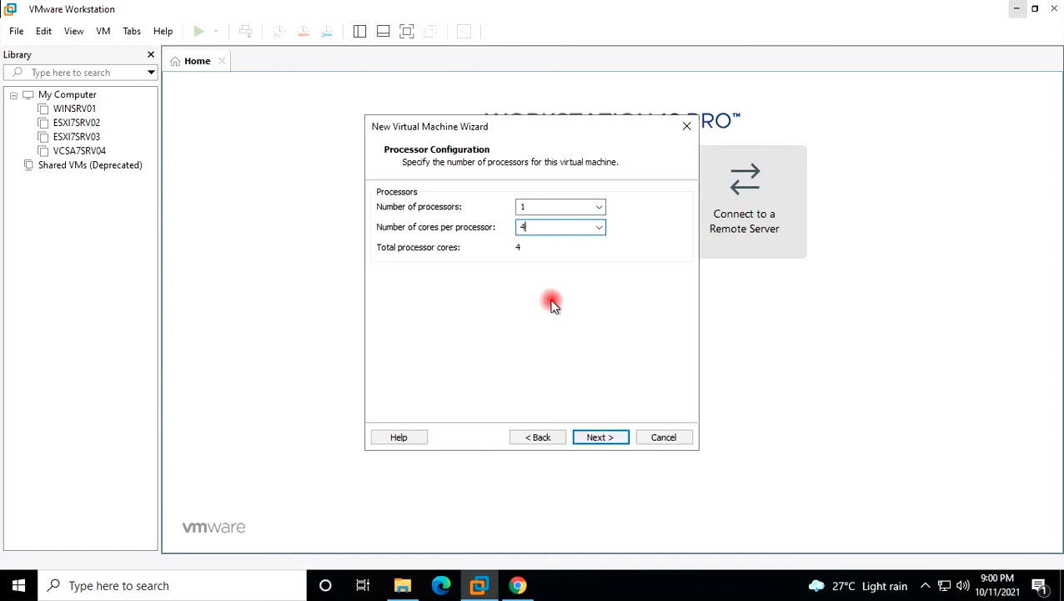
pyautogui.click(611, 435)
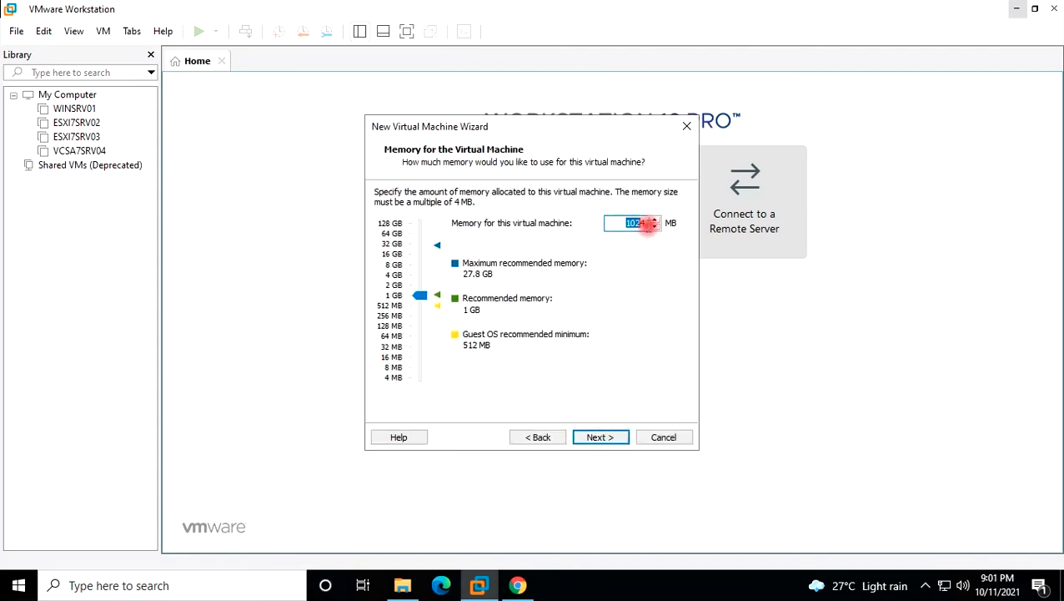
pyautogui.write('2457')
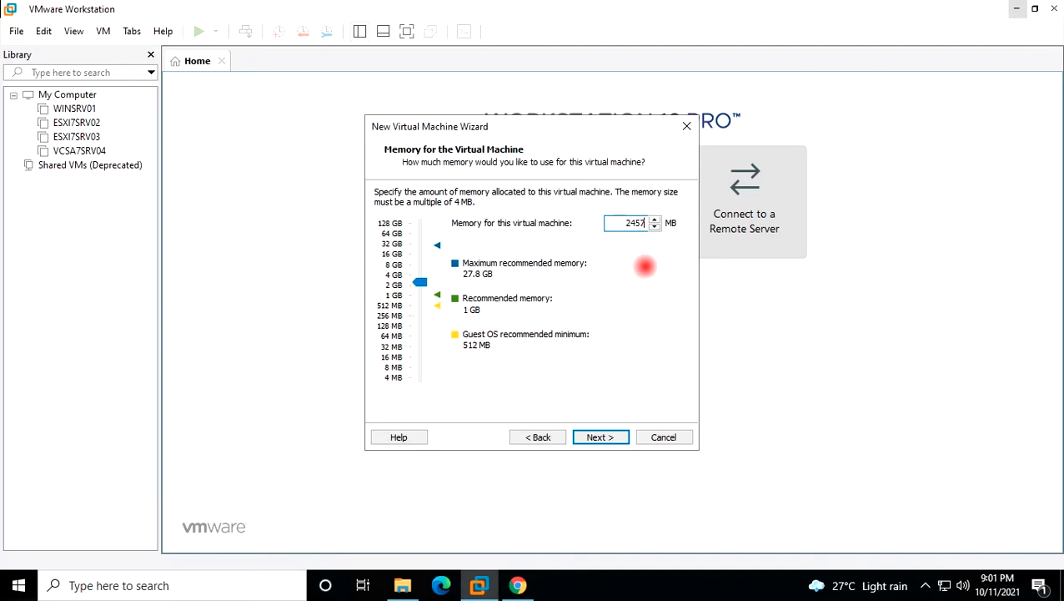
pyautogui.write('6')
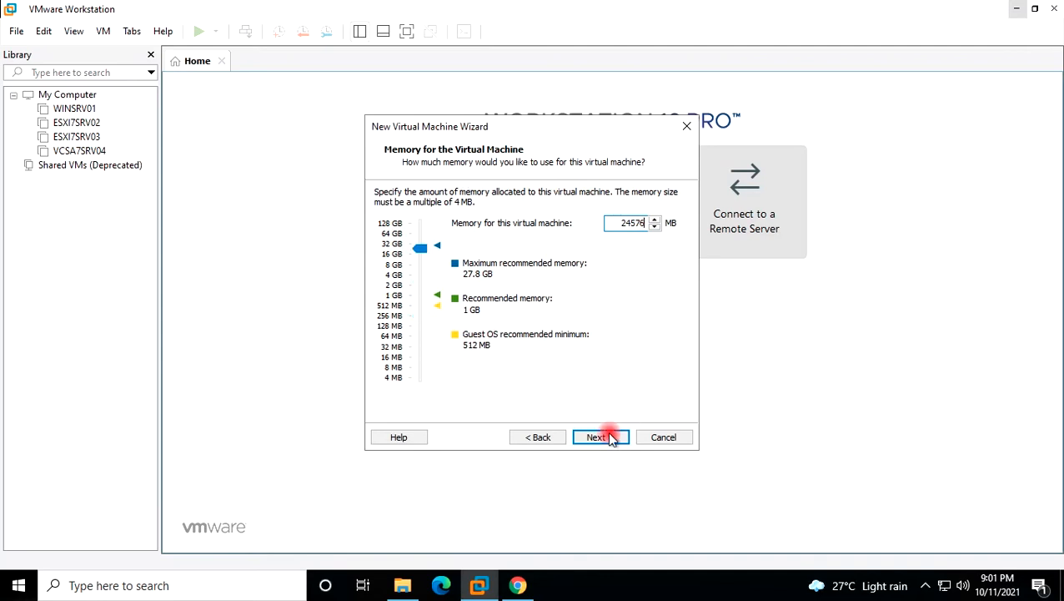
pyautogui.click(603, 438)
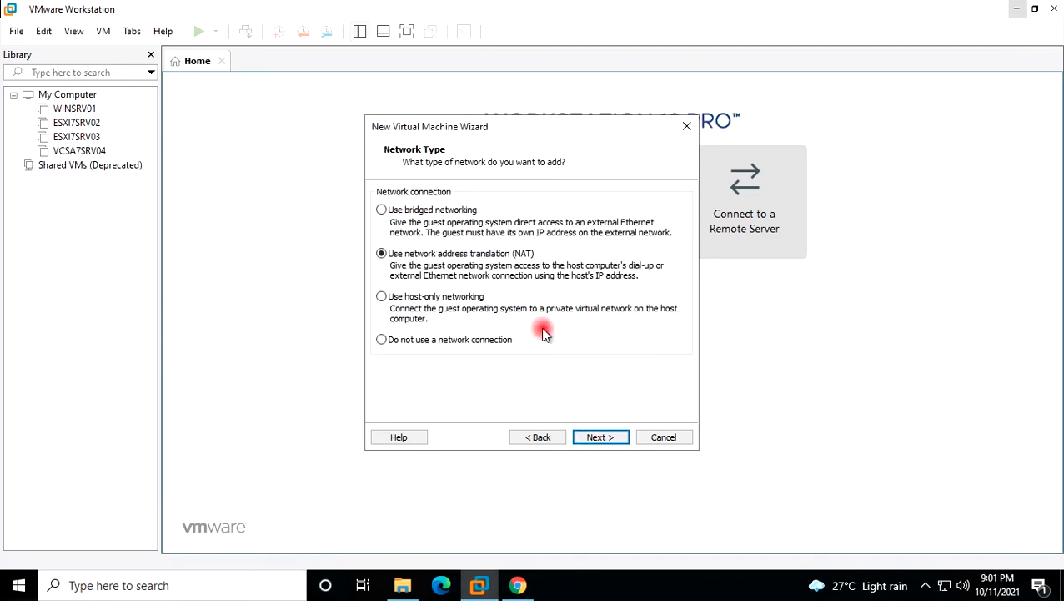
pyautogui.click(444, 211)
pyautogui.click(599, 437)
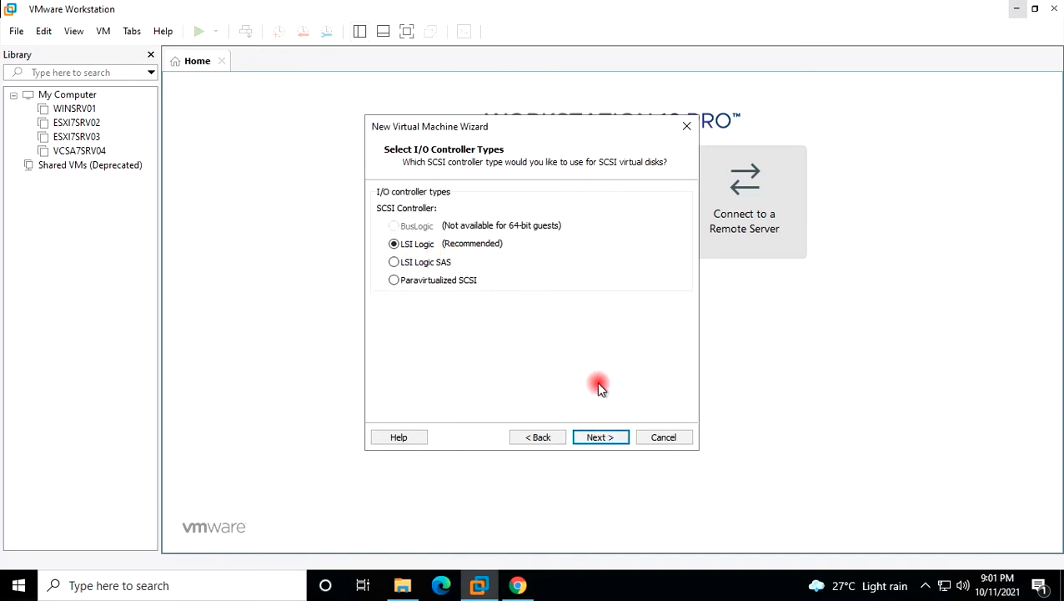
# Keep LSI Logic and SCSI, create a new 100 GB single-file disk, and finish the wizard.
pyautogui.click(600, 438)
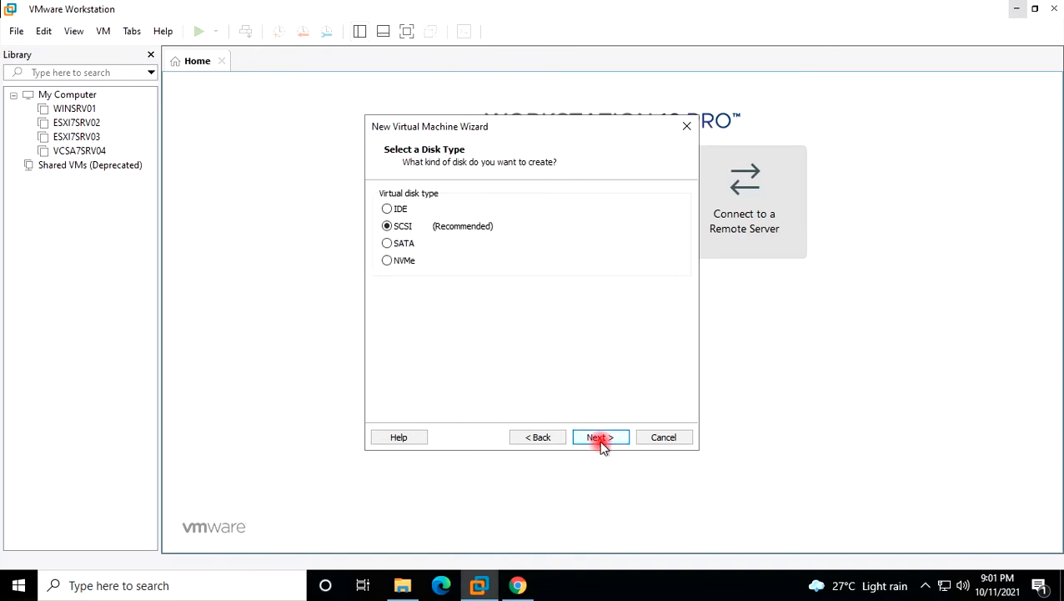
pyautogui.click(600, 438)
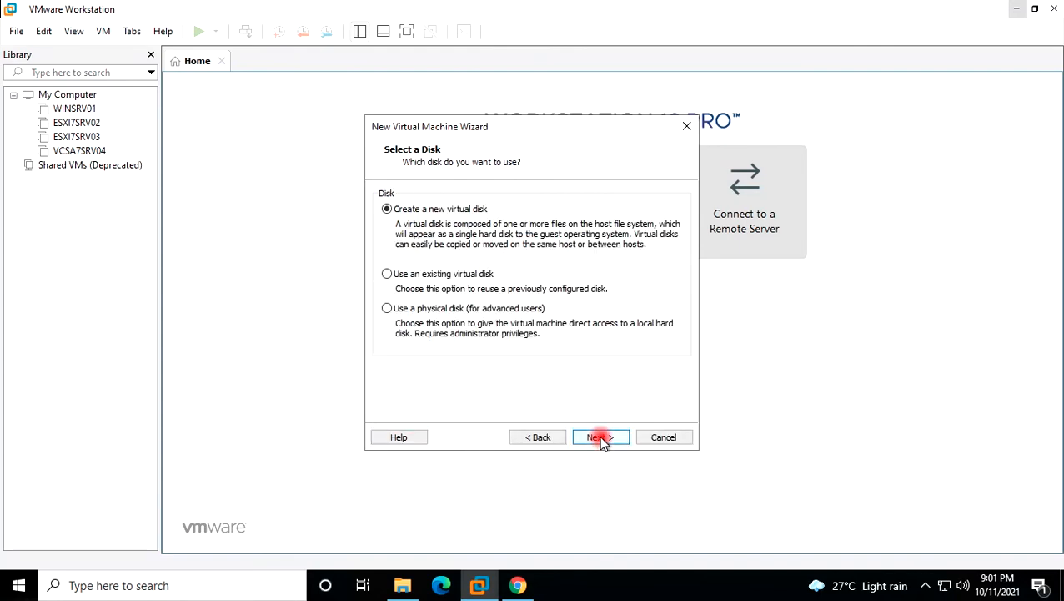
pyautogui.click(599, 438)
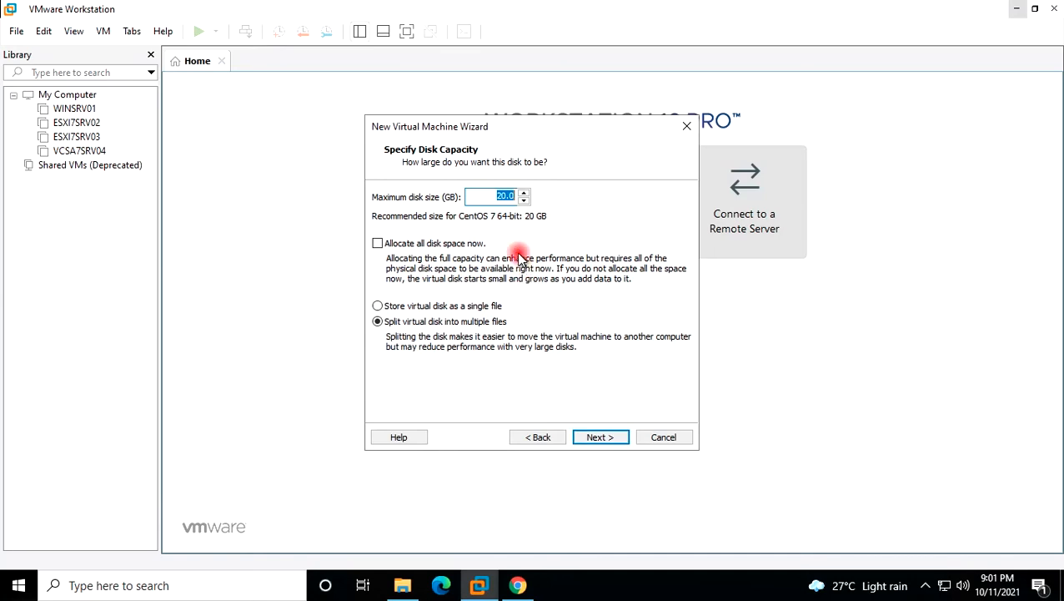
pyautogui.moveTo(504, 196); pyautogui.dragTo(487, 192)
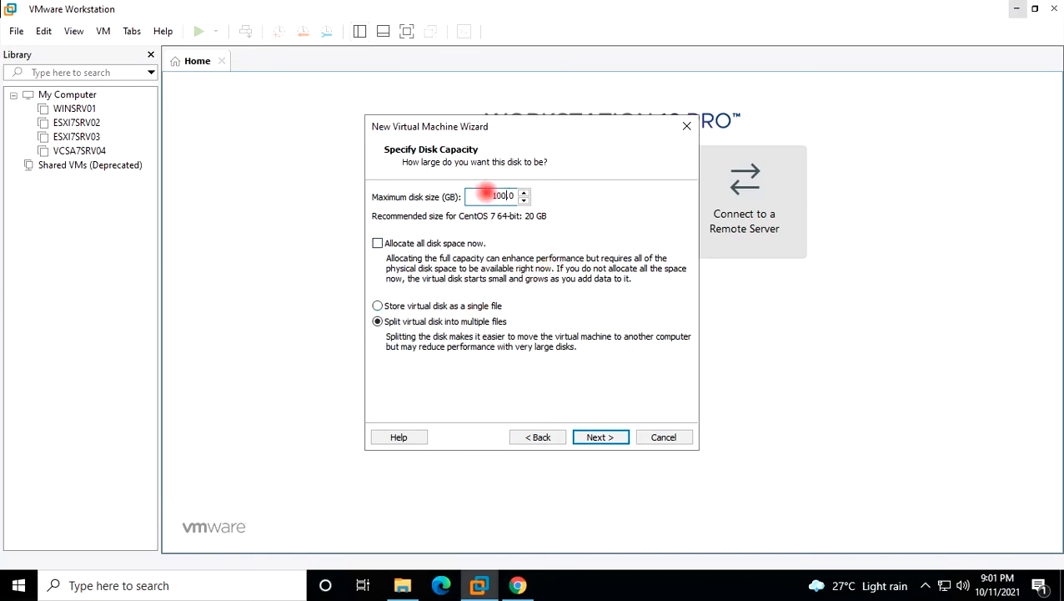
pyautogui.write('100')
pyautogui.click(377, 306)
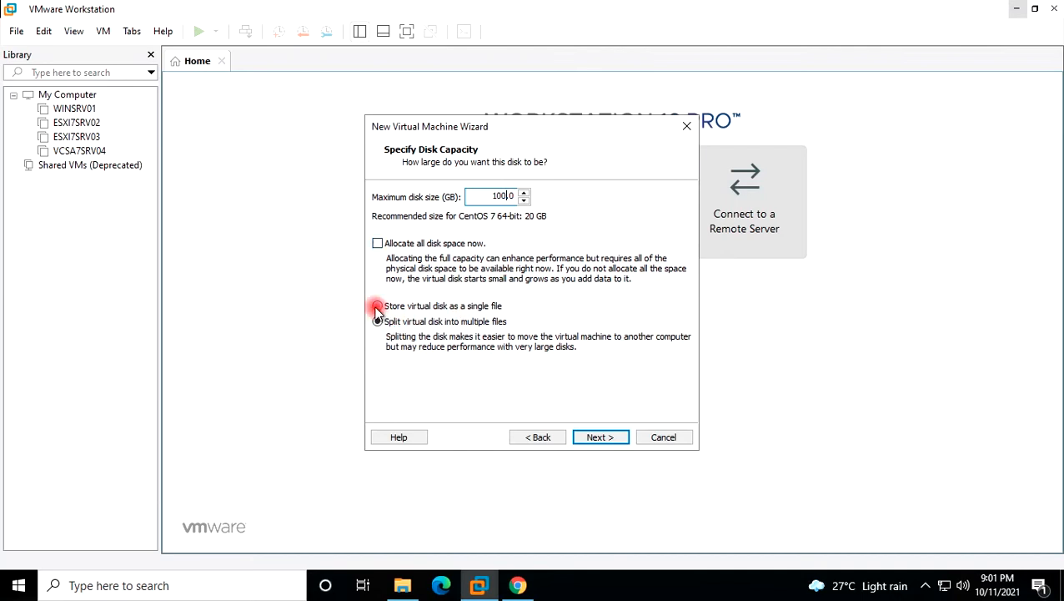
pyautogui.click(613, 437)
pyautogui.click(611, 437)
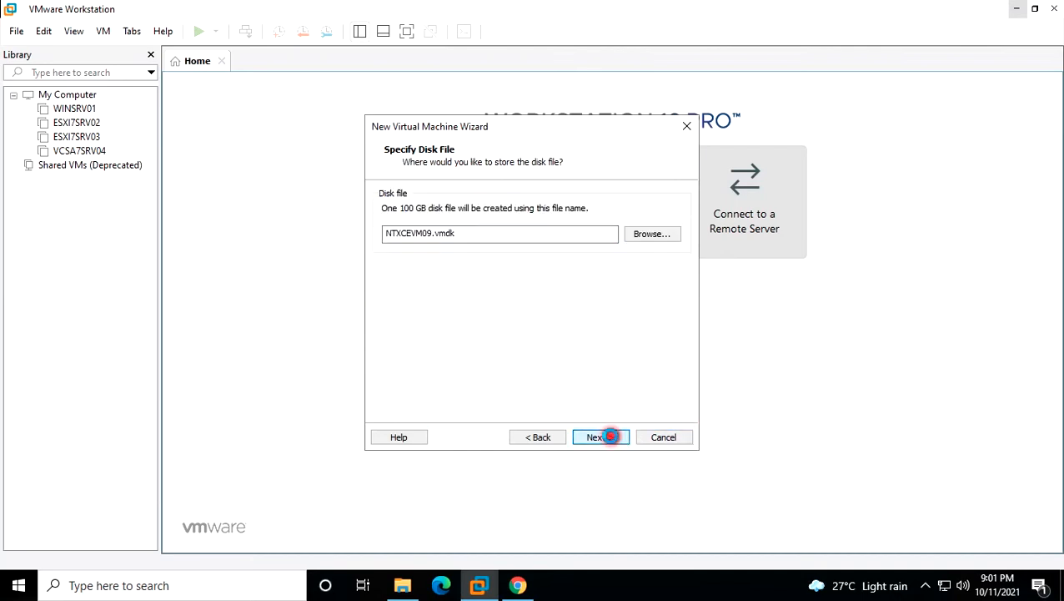
pyautogui.click(604, 438)
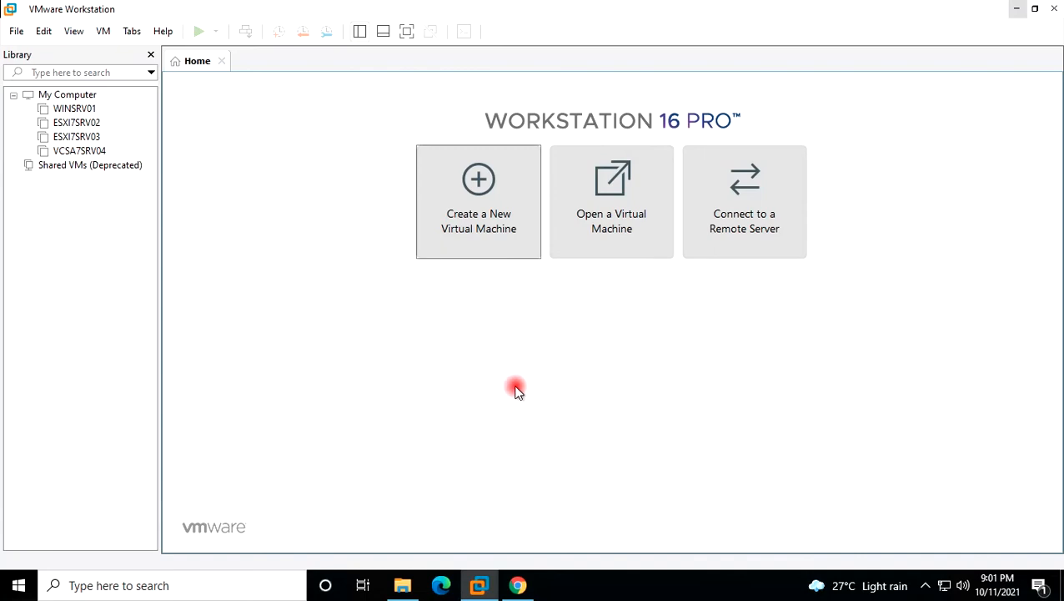
# In NTXCEVM09's settings, add a new 250 GB SCSI hard disk stored as a single file.
pyautogui.click(261, 139)
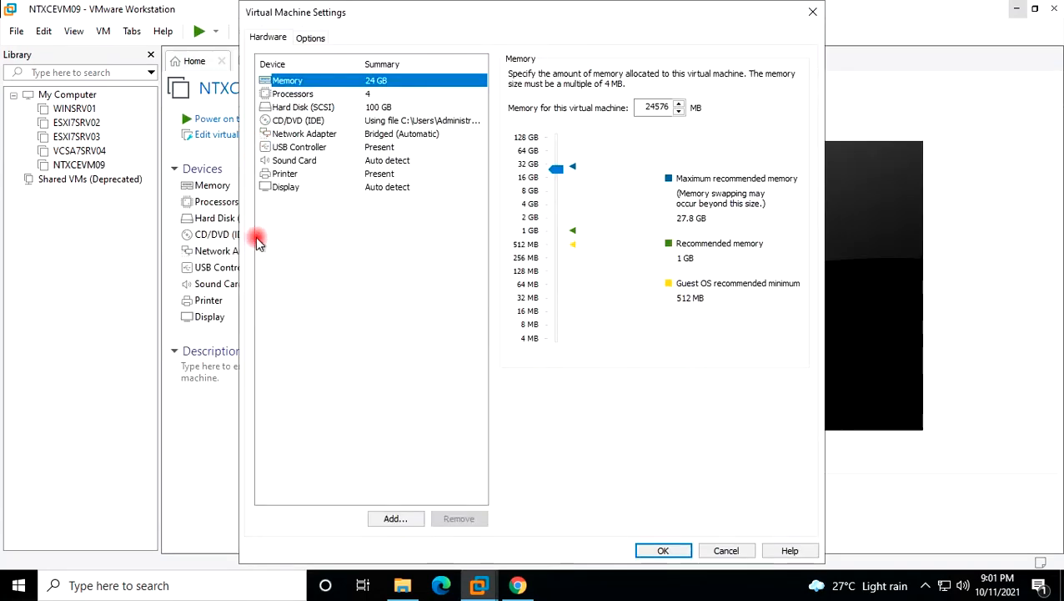
pyautogui.click(378, 519)
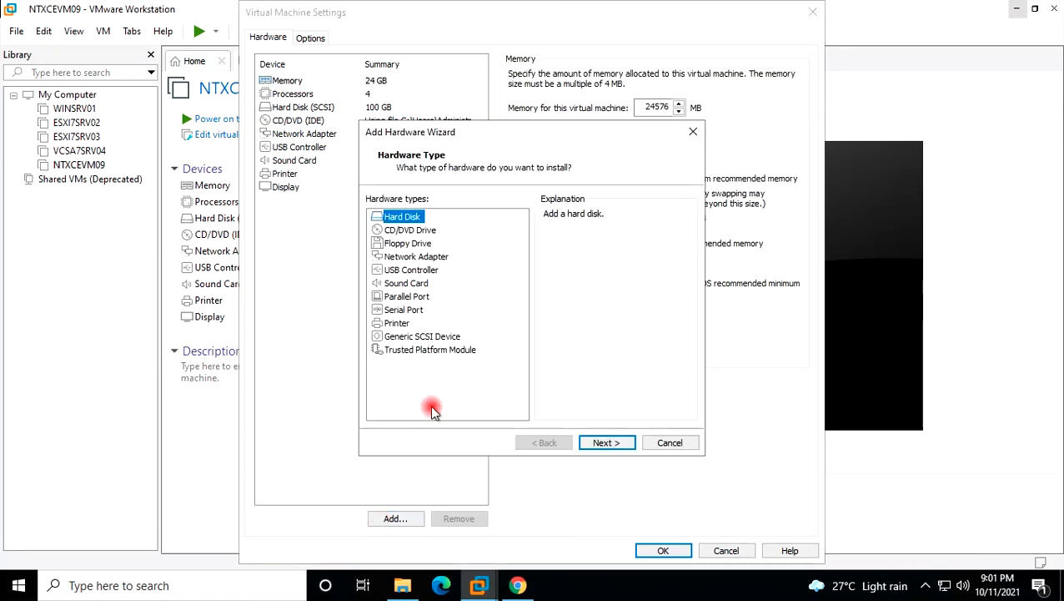
pyautogui.click(619, 449)
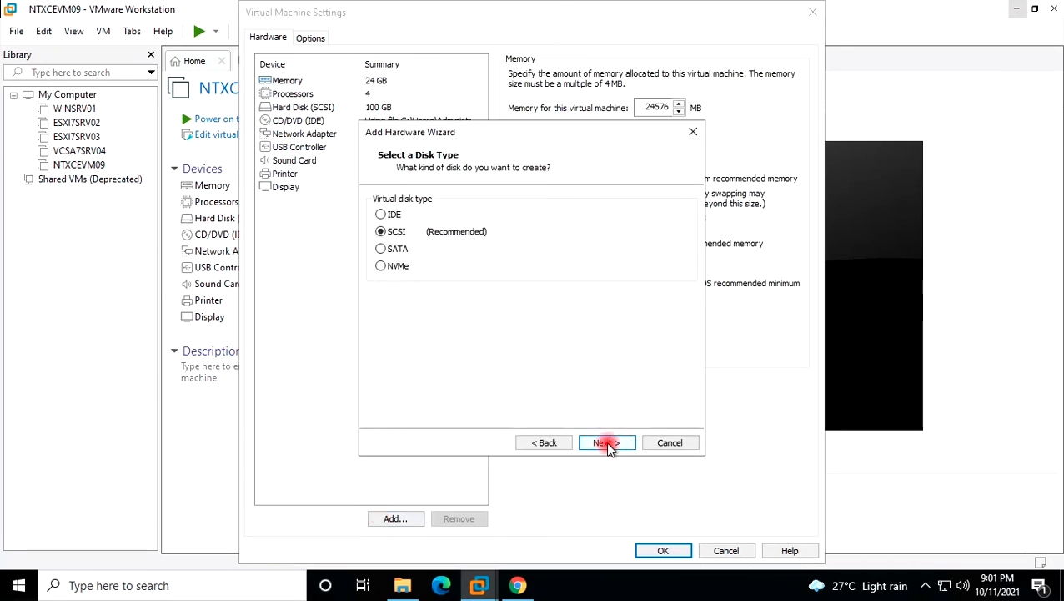
pyautogui.click(610, 447)
pyautogui.click(607, 443)
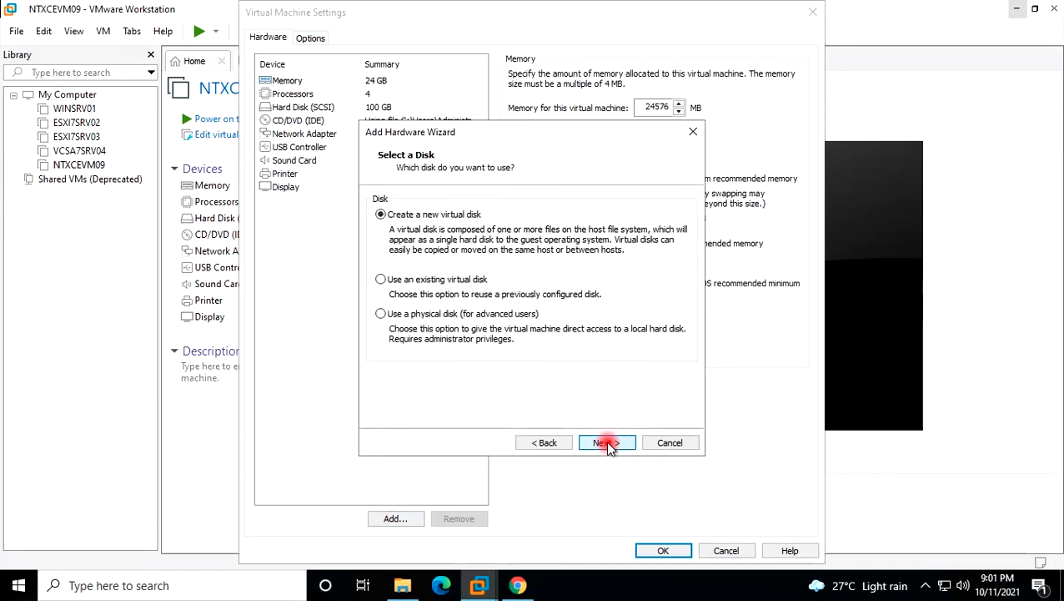
pyautogui.doubleClick(499, 201)
pyautogui.moveTo(498, 201); pyautogui.dragTo(489, 201)
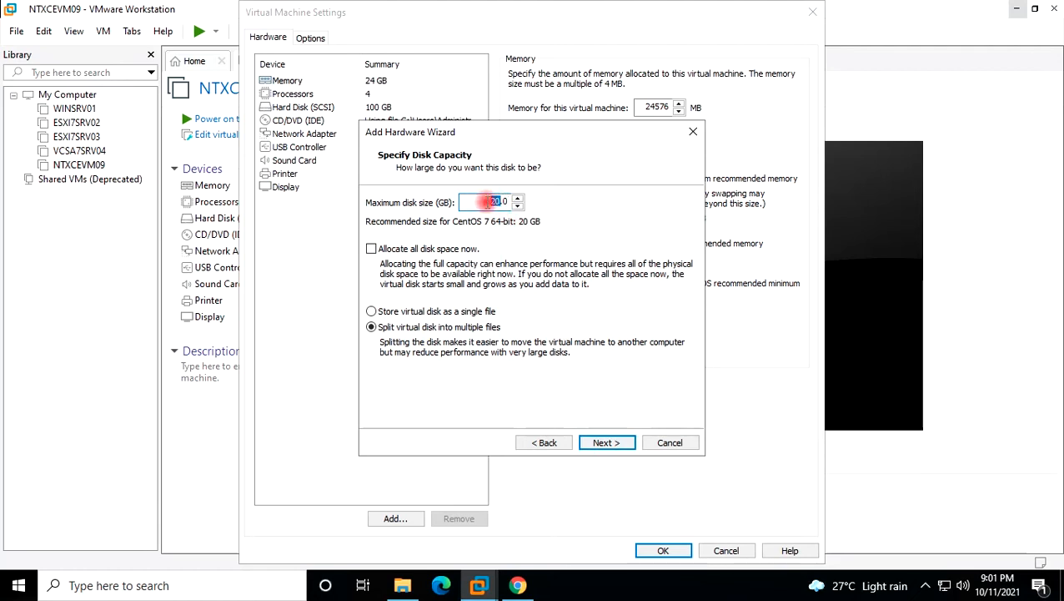
pyautogui.write('250')
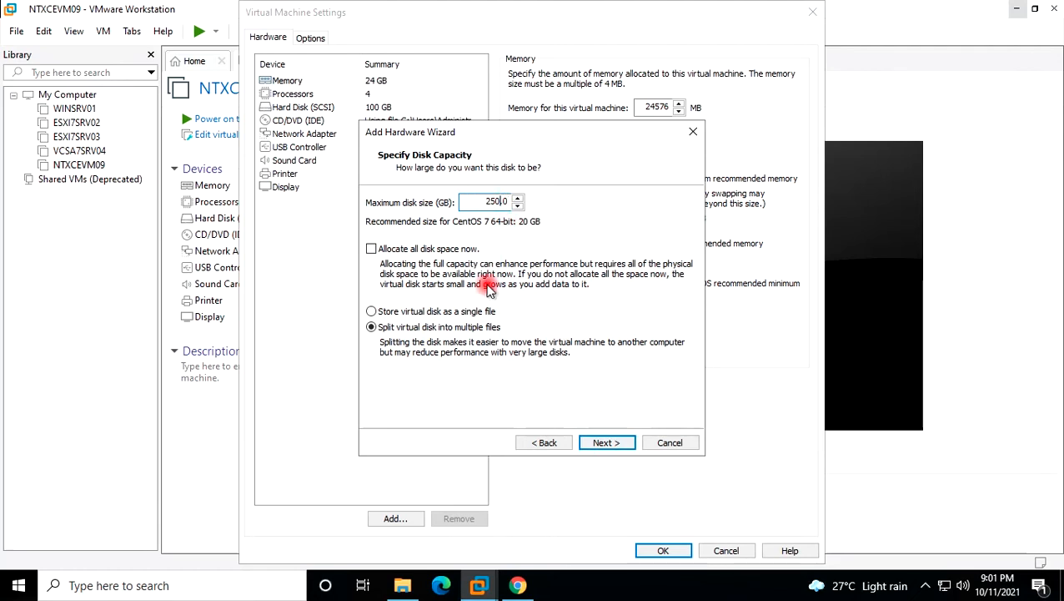
pyautogui.click(386, 312)
pyautogui.click(608, 443)
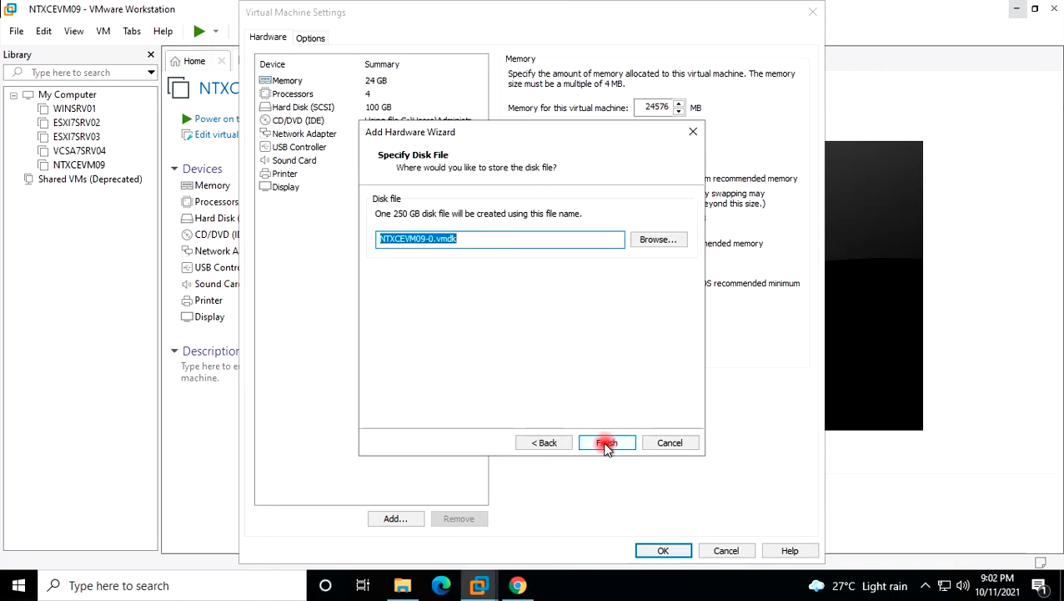
pyautogui.click(607, 443)
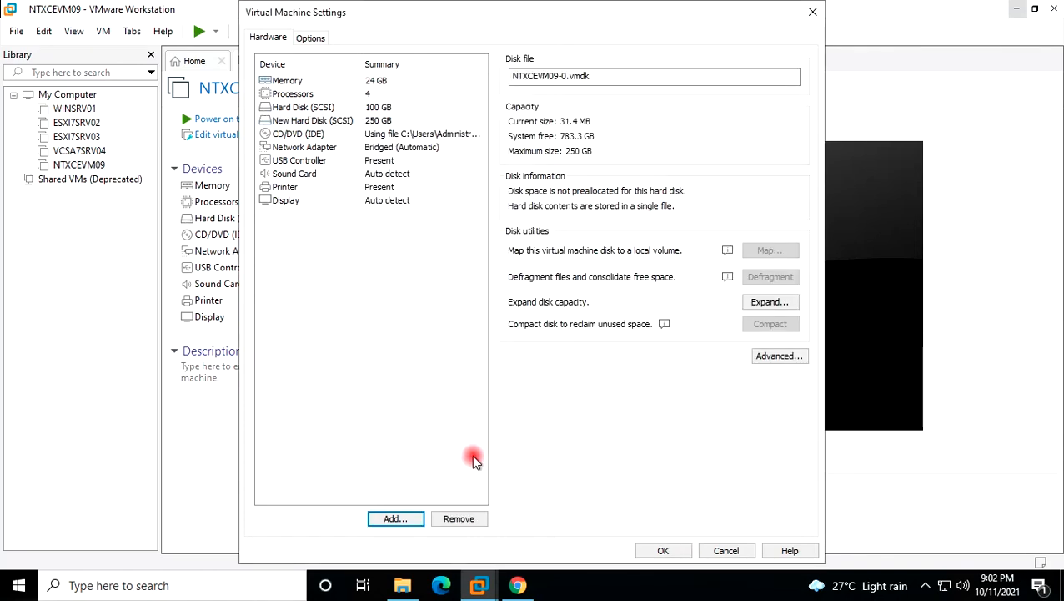
# Add a third SCSI disk of 300 GB, NTXCEVM09-1.vmdk, and save the VM settings.
pyautogui.click(407, 518)
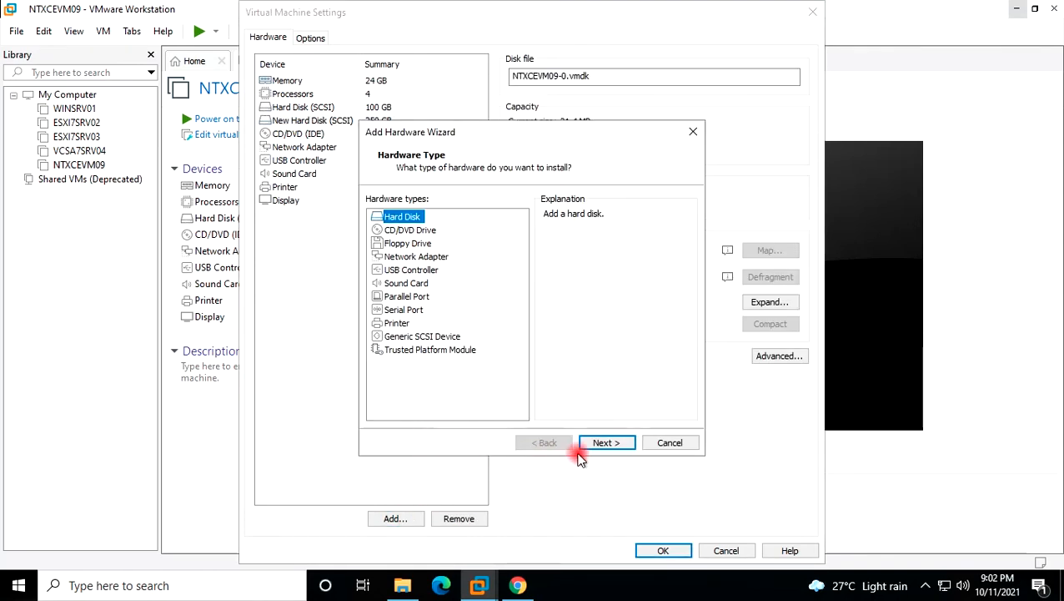
pyautogui.click(605, 444)
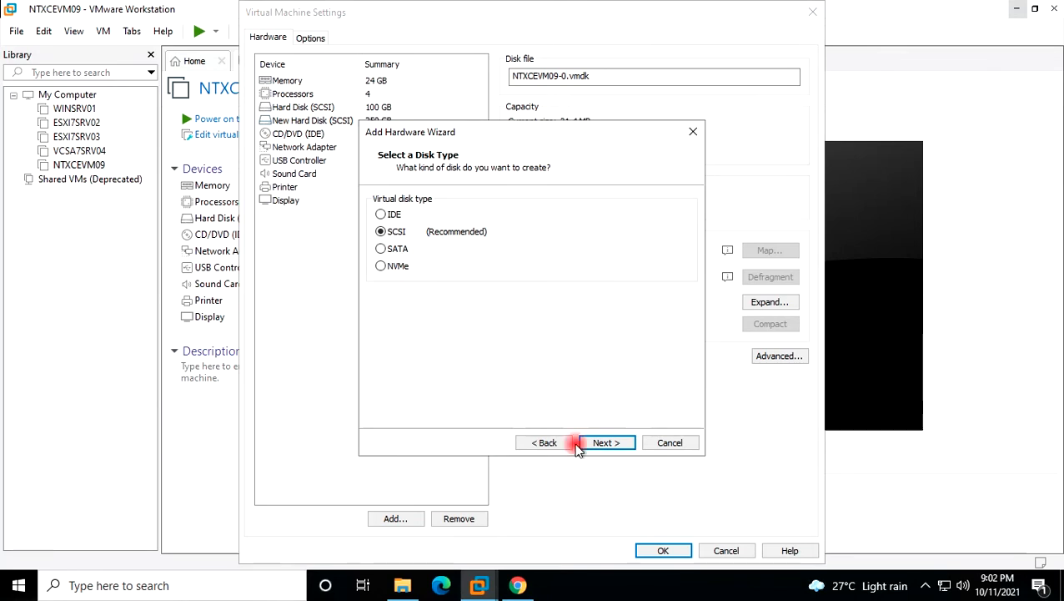
pyautogui.click(610, 445)
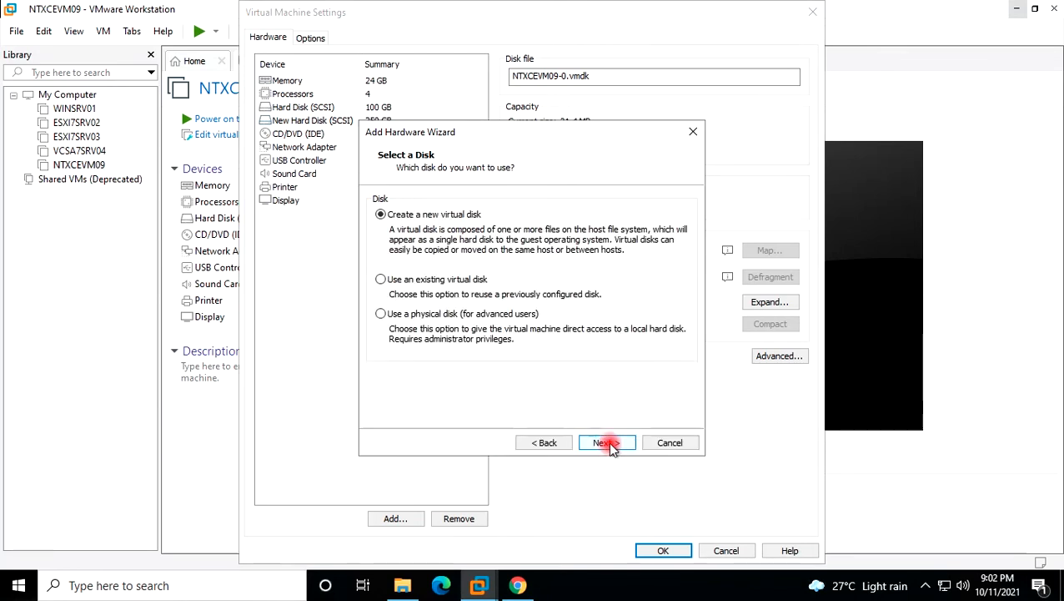
pyautogui.click(608, 443)
pyautogui.doubleClick(490, 201)
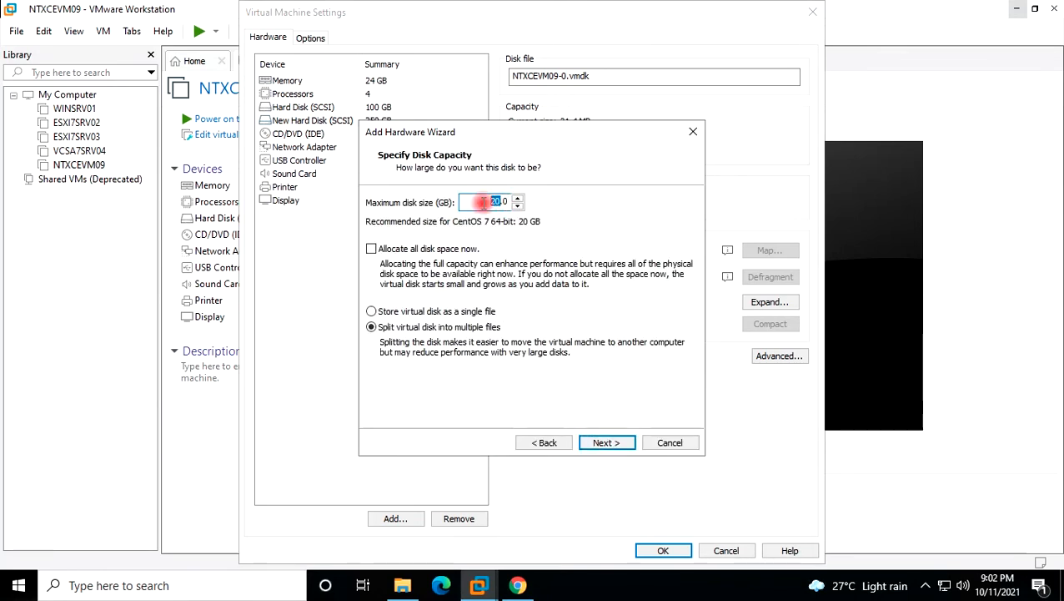
pyautogui.write('30')
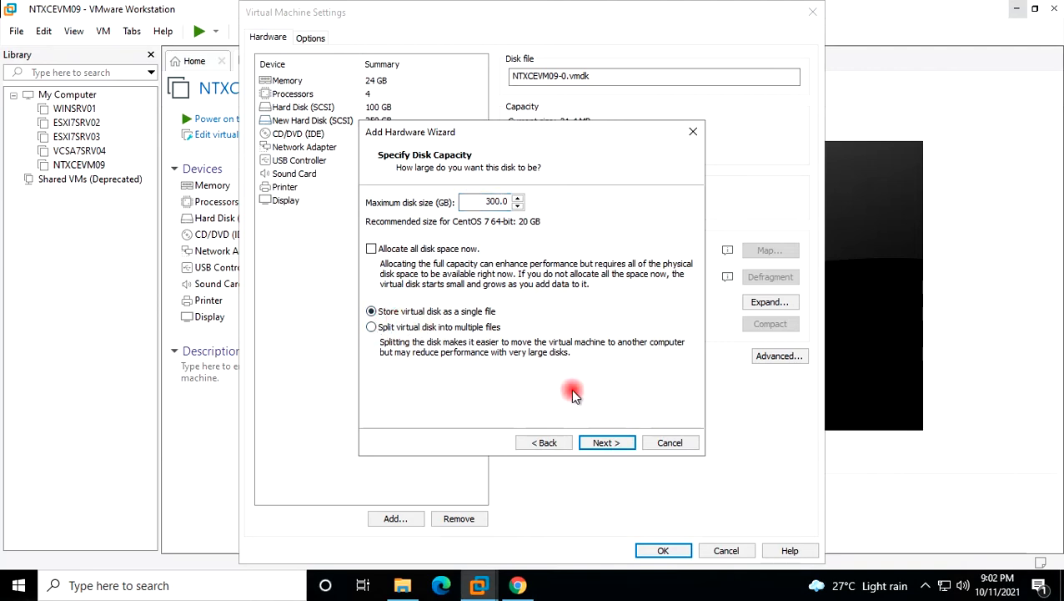
pyautogui.click(606, 442)
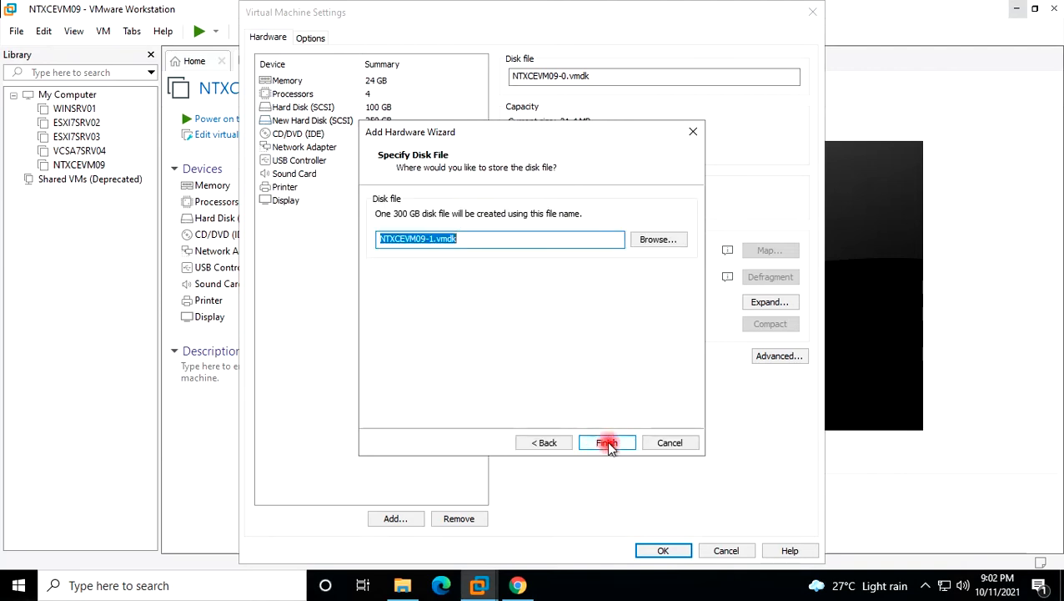
pyautogui.click(608, 444)
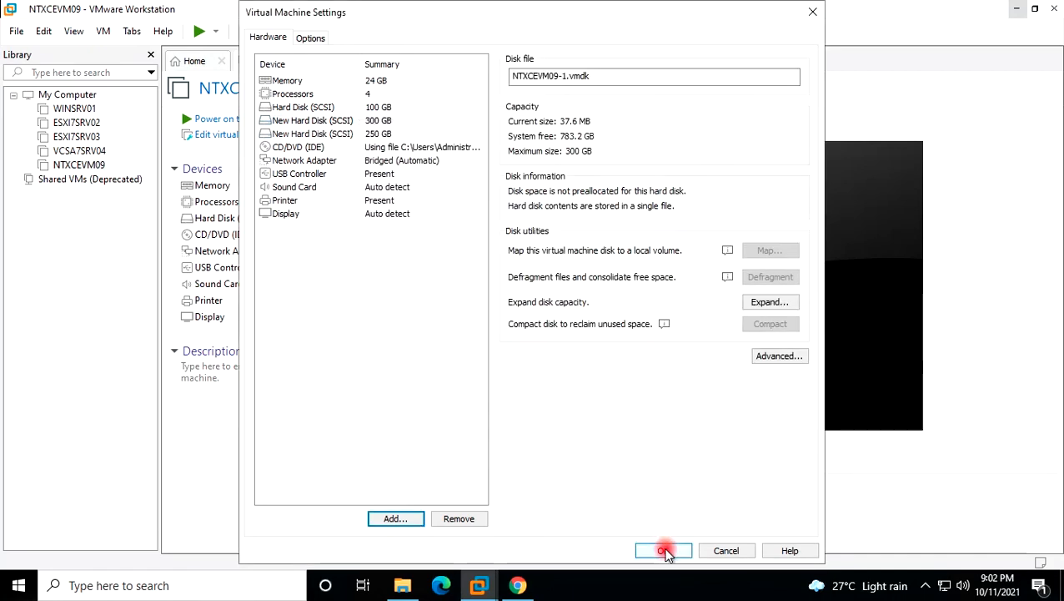
pyautogui.click(663, 551)
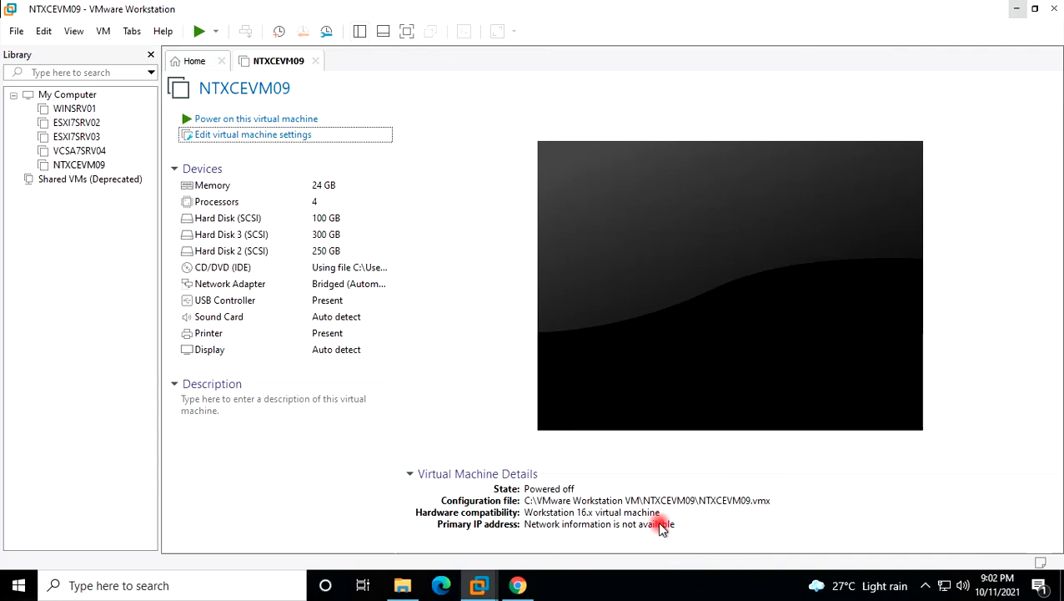
# Enable Virtualize Intel VT-x/EPT or AMD-V/RVI in NTXCEVM09's processor settings and save.
pyautogui.click(211, 137)
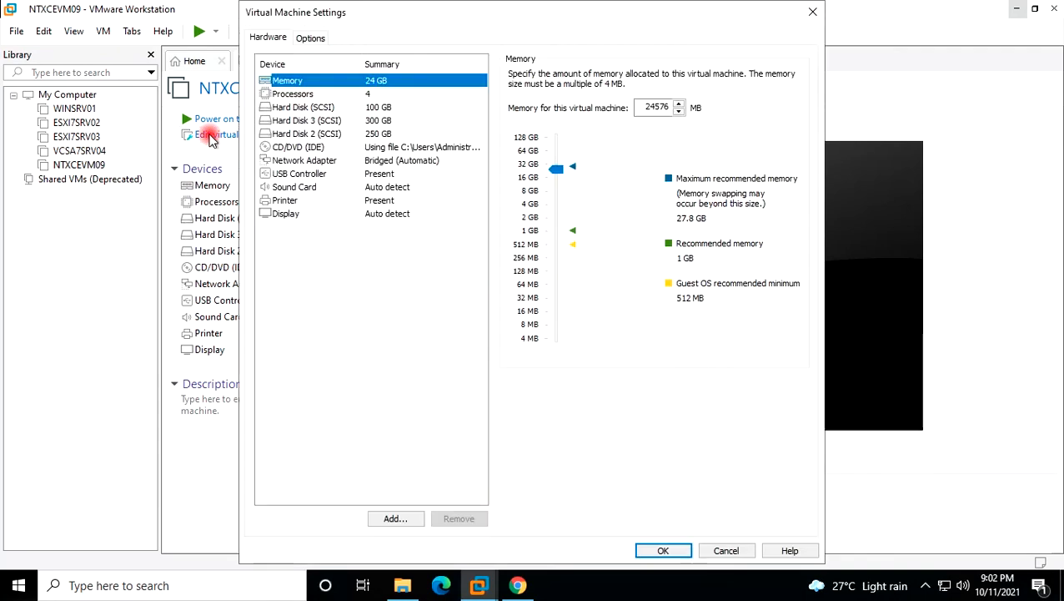
pyautogui.click(291, 95)
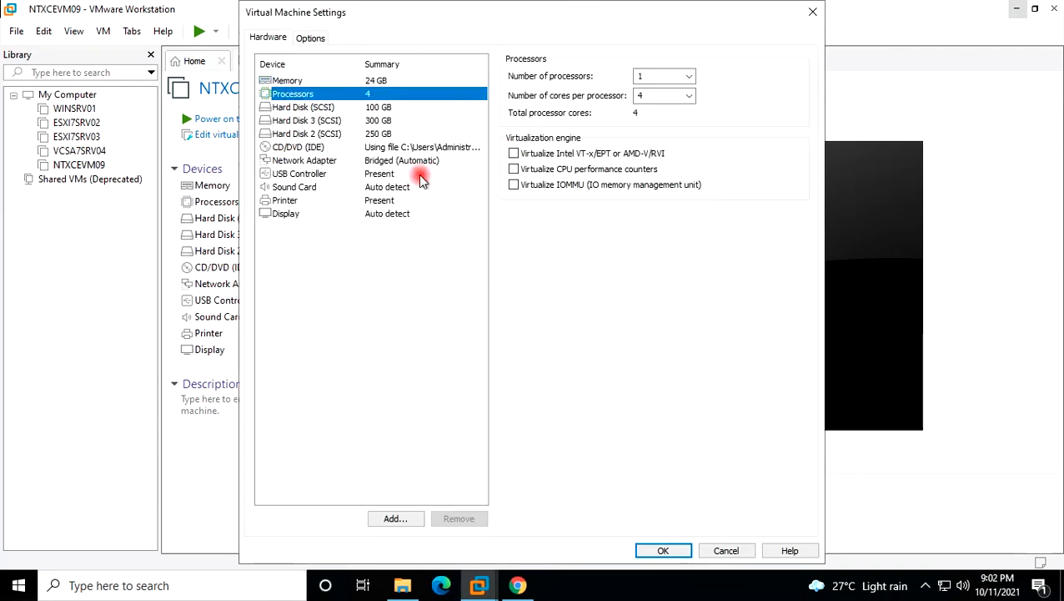
pyautogui.click(514, 155)
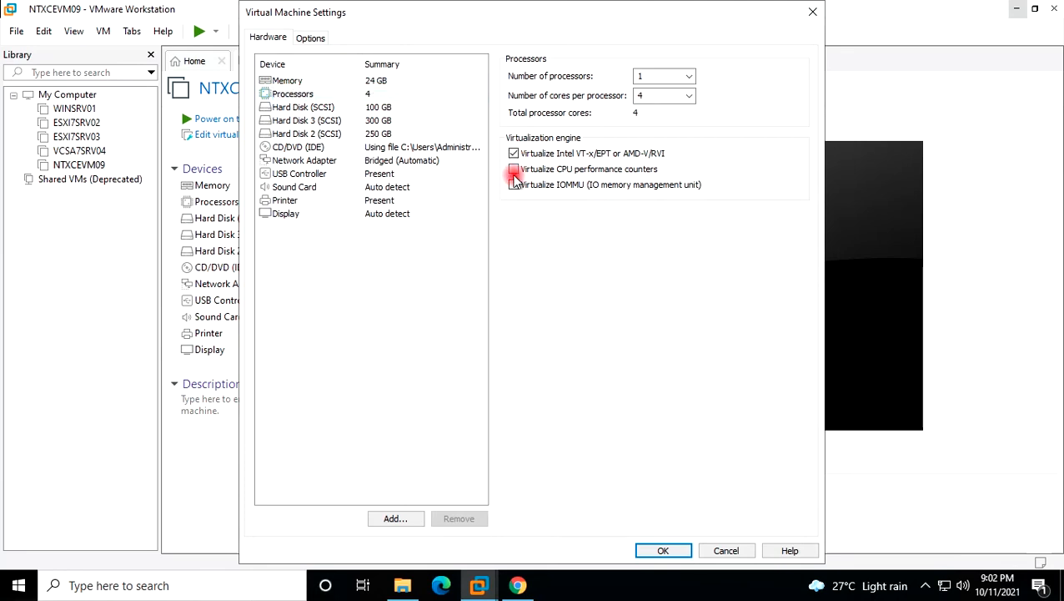
pyautogui.click(664, 551)
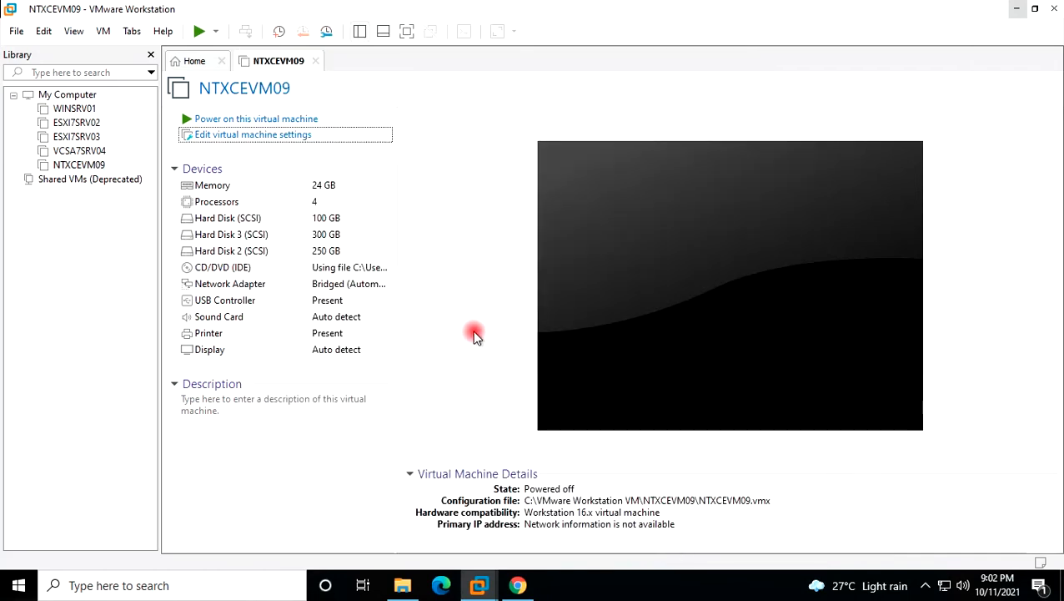
# Power on NTXCEVM09, dismiss the notification and installation hint, and go full screen.
pyautogui.click(286, 121)
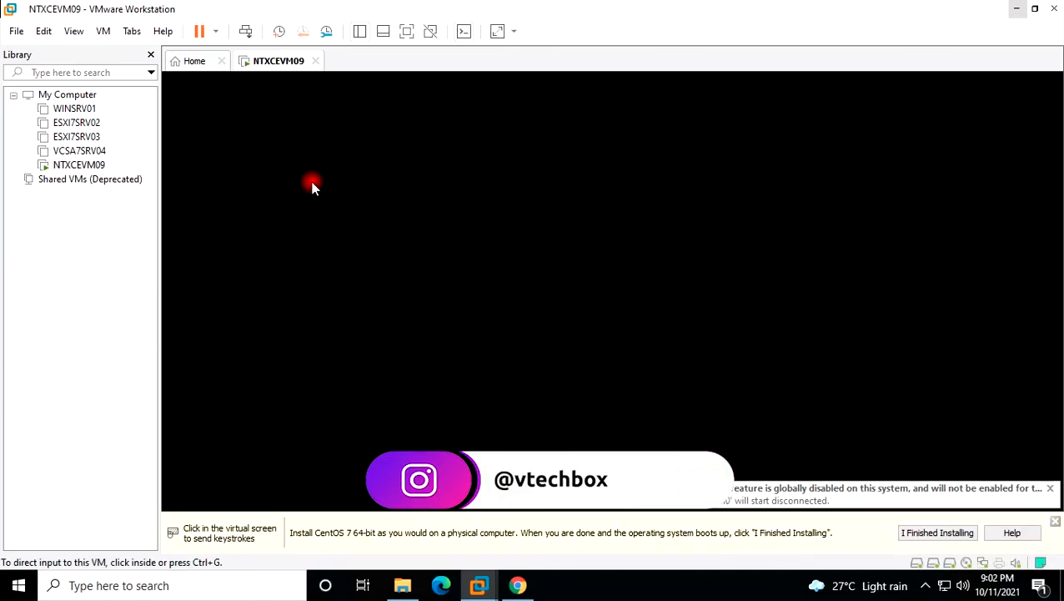
pyautogui.click(1050, 488)
pyautogui.click(1056, 526)
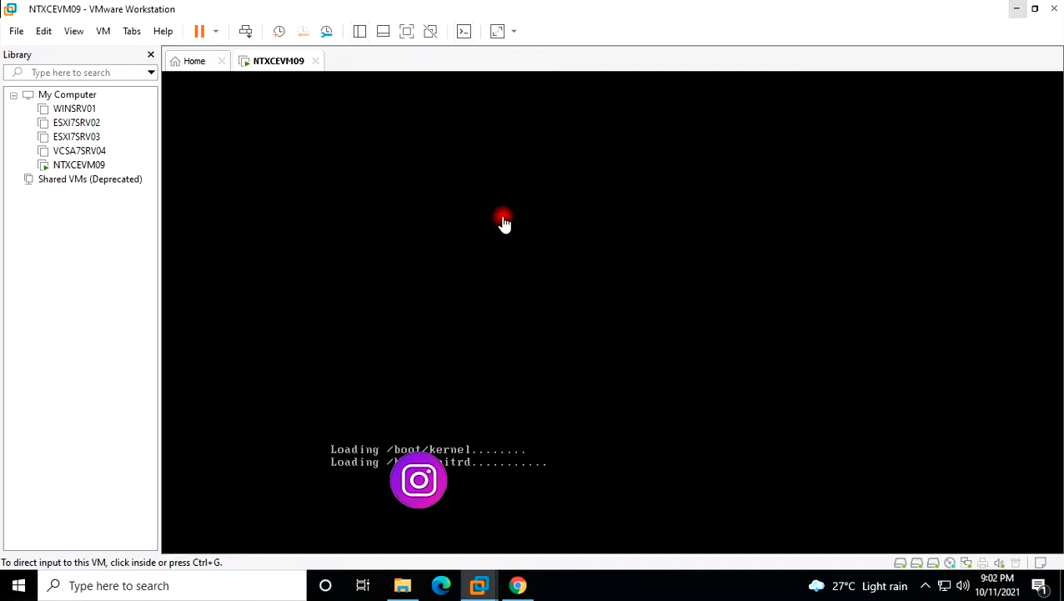
pyautogui.click(405, 33)
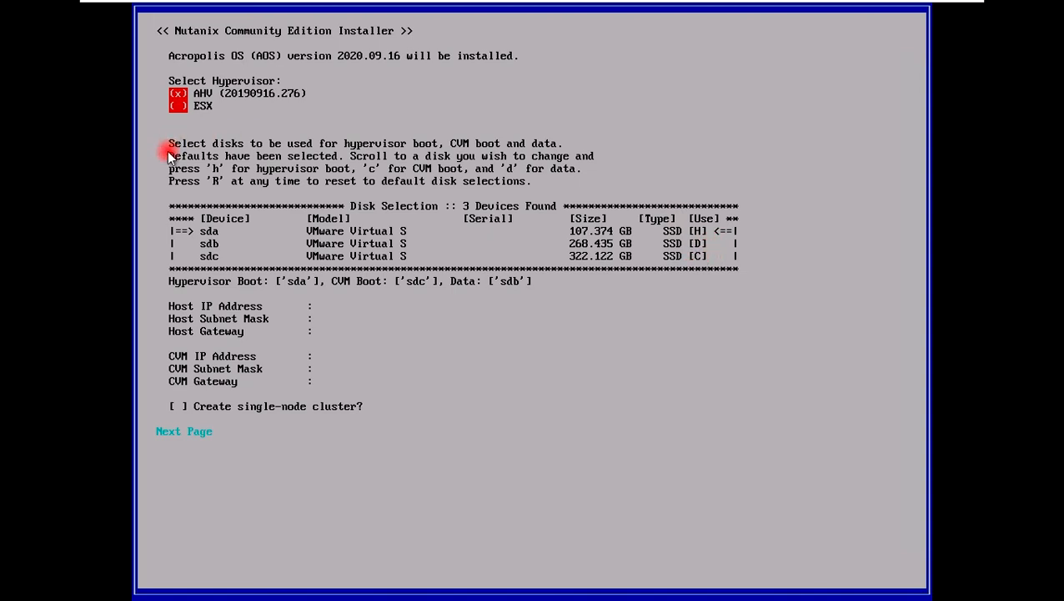
# Select the sdb disk in the Nutanix installer's disk list.
pyautogui.click(379, 112)
pyautogui.press('Tab')
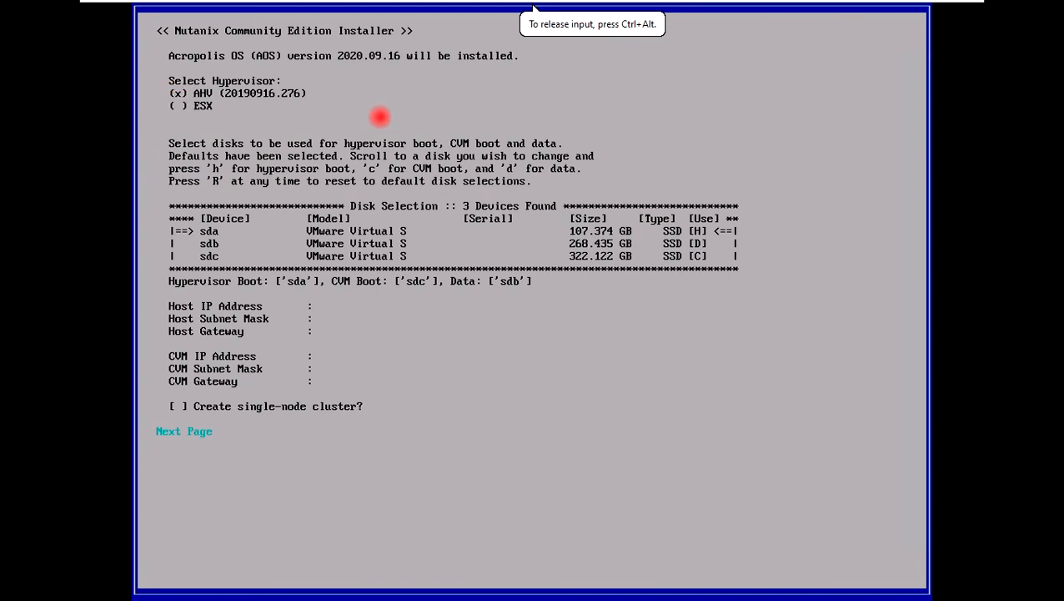
pyautogui.press('Down')
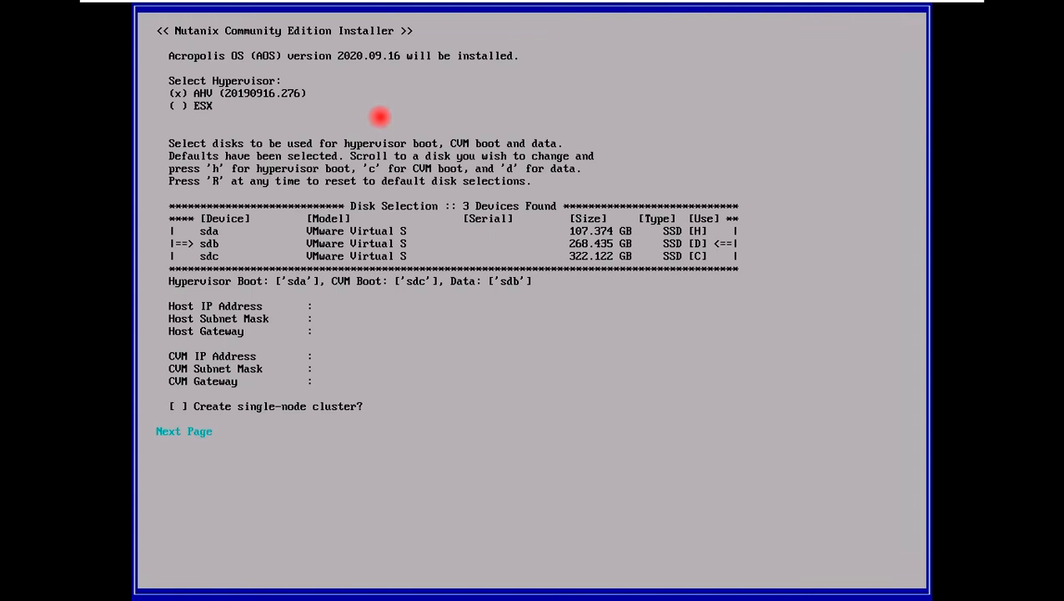
# Enter host IP 192.168.0.140, subnet mask 255.255.255.0 and gateway 192.168.0.1.
pyautogui.press('Tab')
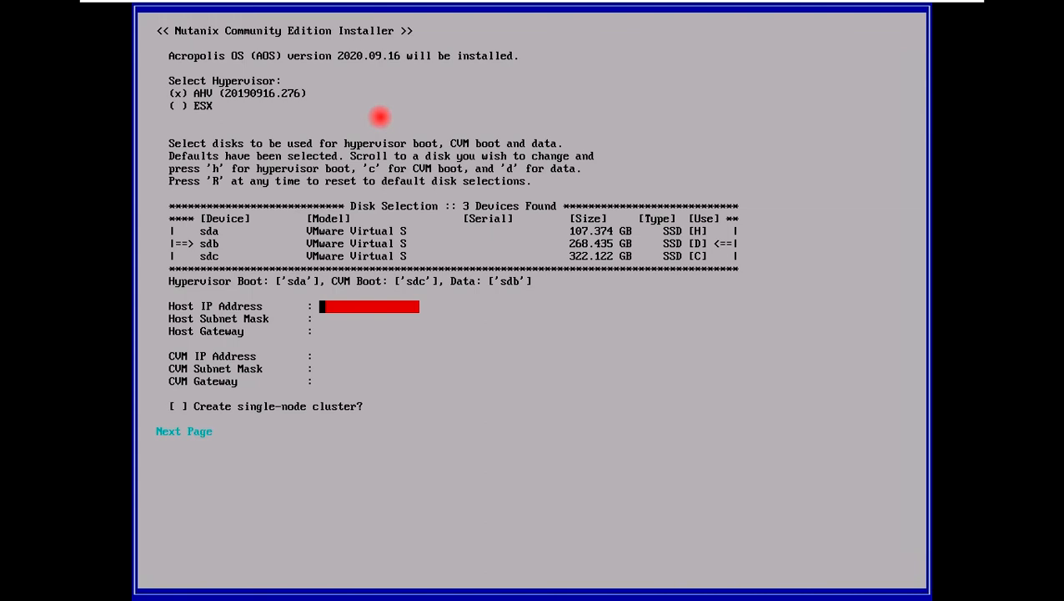
pyautogui.write('192.168.0.140')
pyautogui.press('Tab')
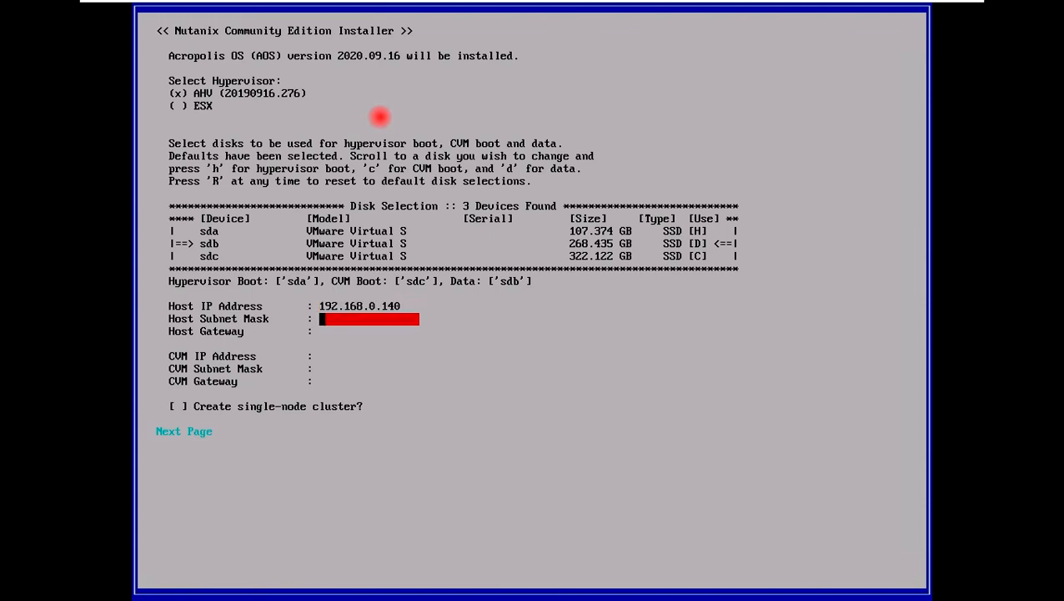
pyautogui.write('255.255.255.0')
pyautogui.press('Tab')
pyautogui.write('192.168.0.1')
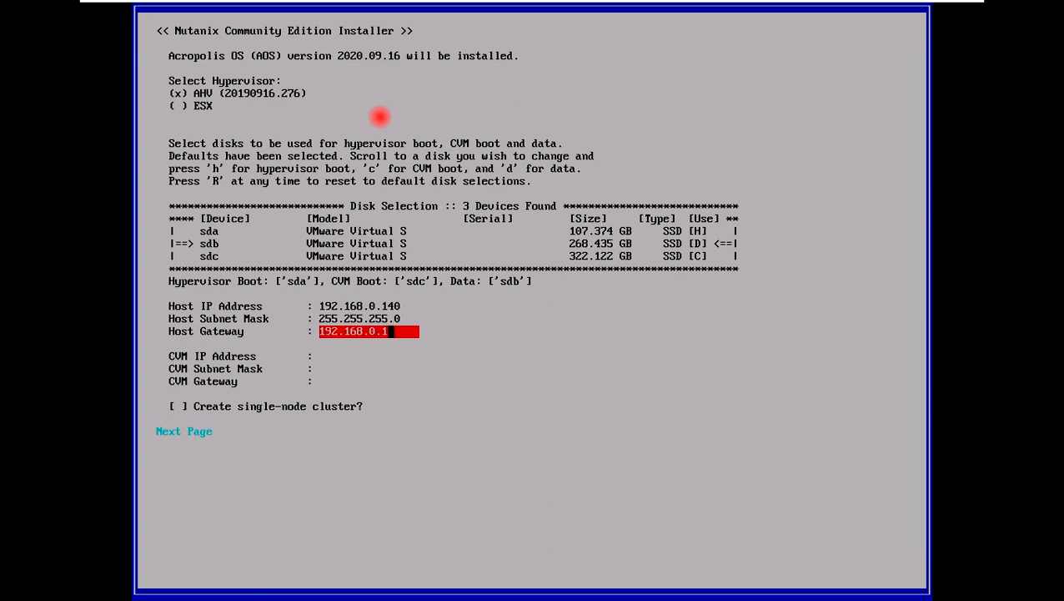
pyautogui.press('Tab')
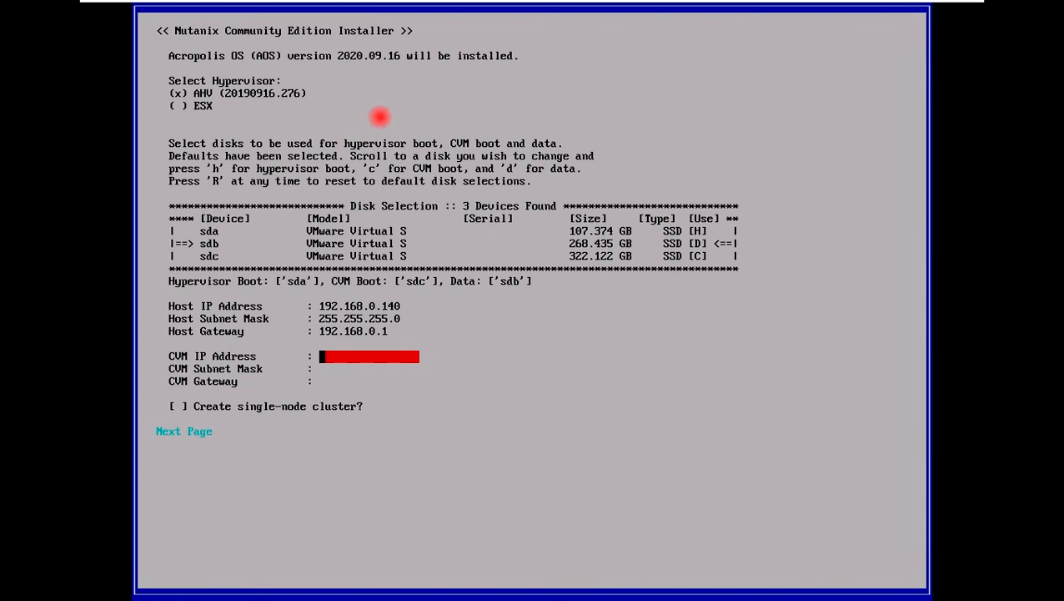
# Change the host IP address from 192.168.0.140 to 192.168.0.141.
pyautogui.press('Tab')
pyautogui.press('Tab')
pyautogui.press('Tab')
pyautogui.press('Tab')
pyautogui.press('Tab')
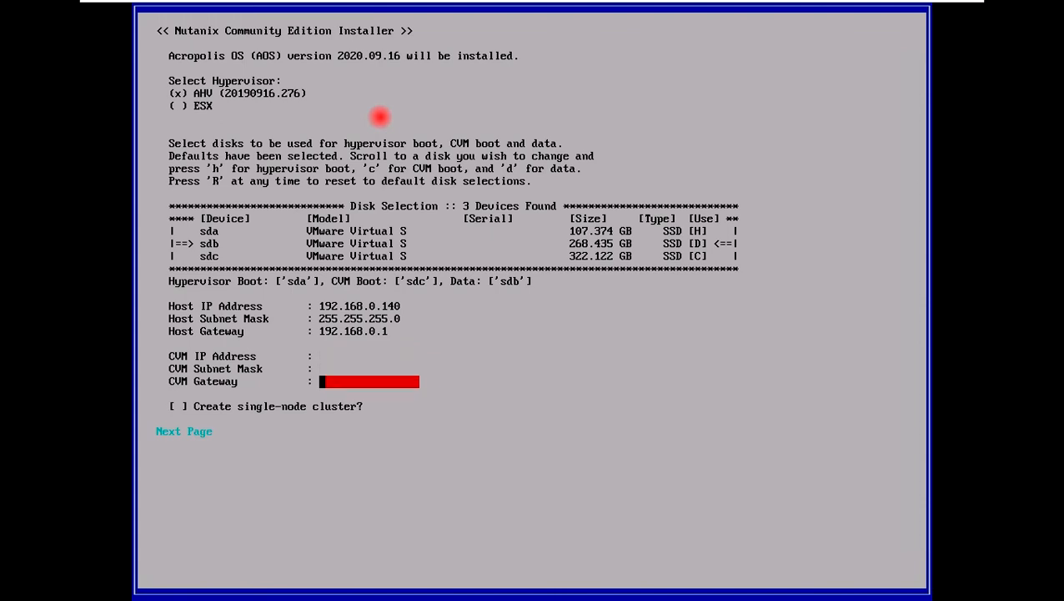
pyautogui.press('Tab')
pyautogui.press('Tab')
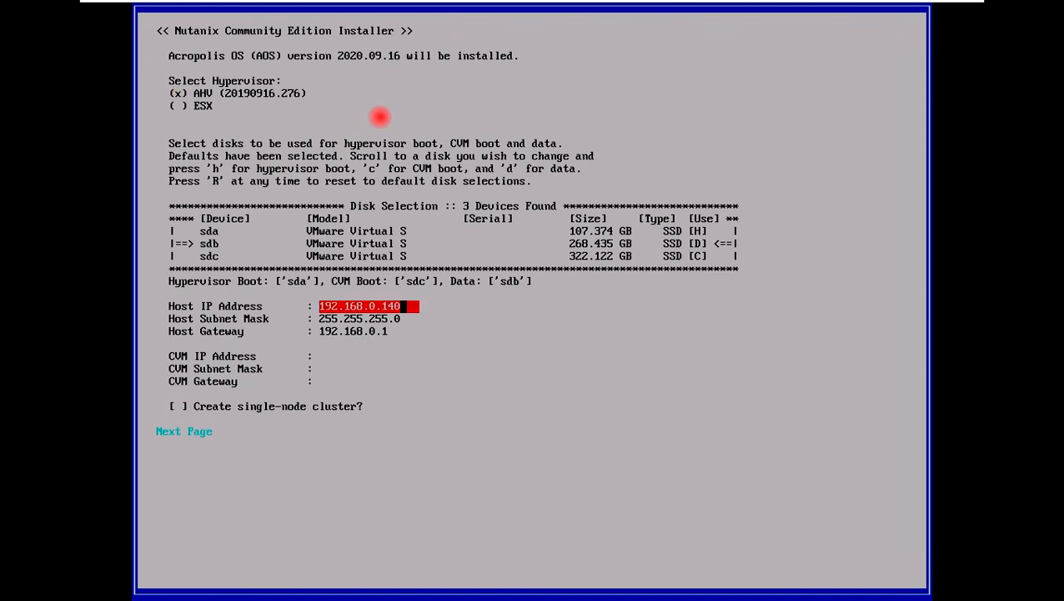
pyautogui.press('BackSpace')
pyautogui.write('1')
# Give the CVM IP 192.168.0.140, mask 255.255.255.0, gateway 192.168.0.1, and continue to the licence page.
pyautogui.press('Tab')
pyautogui.press('Tab')
pyautogui.press('Tab')
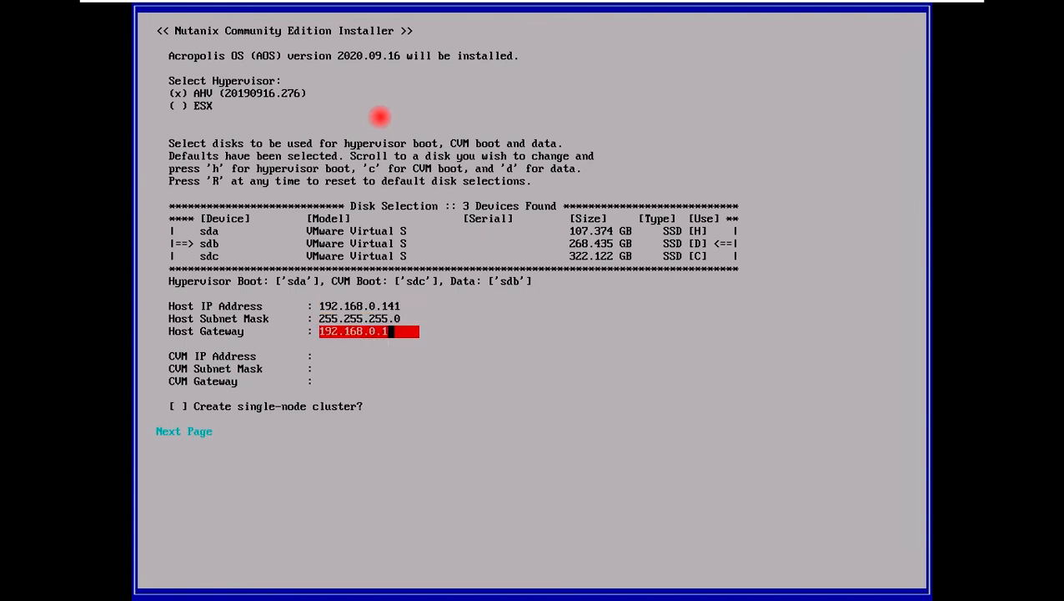
pyautogui.write('19')
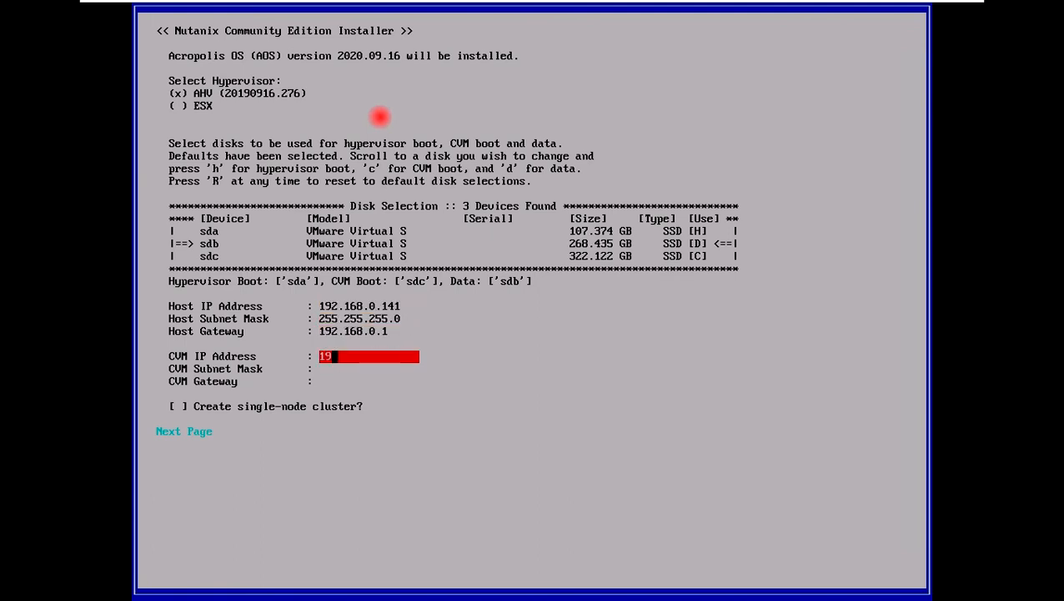
pyautogui.write('2.168.0.140')
pyautogui.press('Tab')
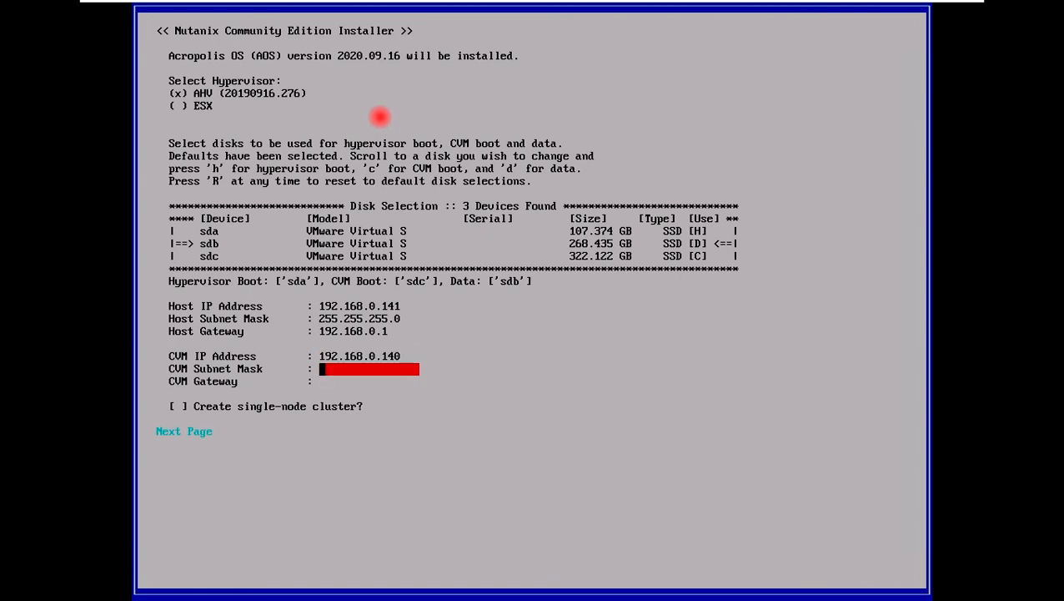
pyautogui.write('255.255.255.0')
pyautogui.press('Tab')
pyautogui.write('1')
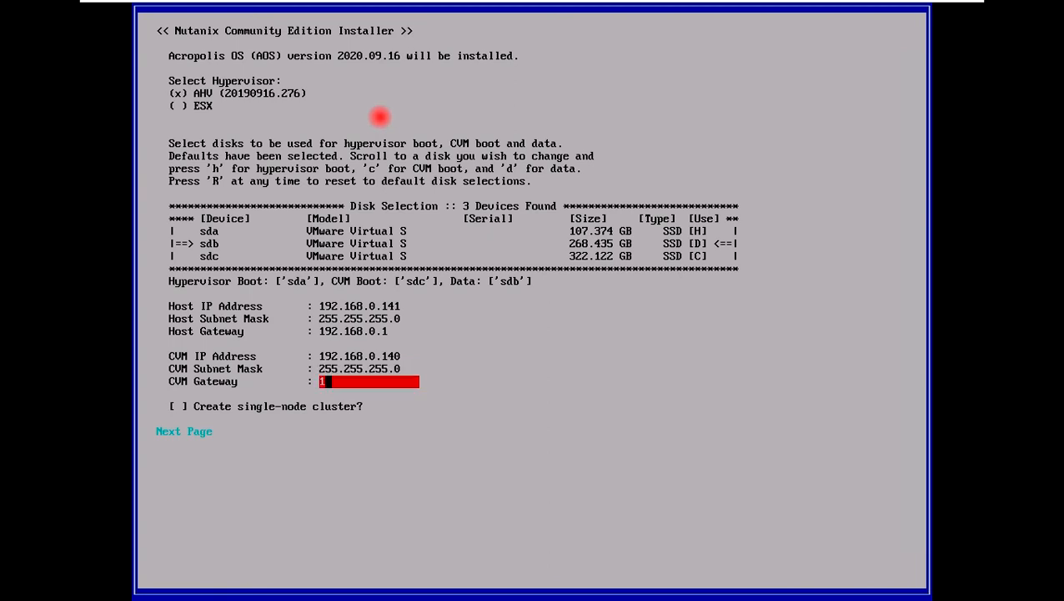
pyautogui.write('92.168.0.1')
pyautogui.press('Tab')
pyautogui.press('Tab')
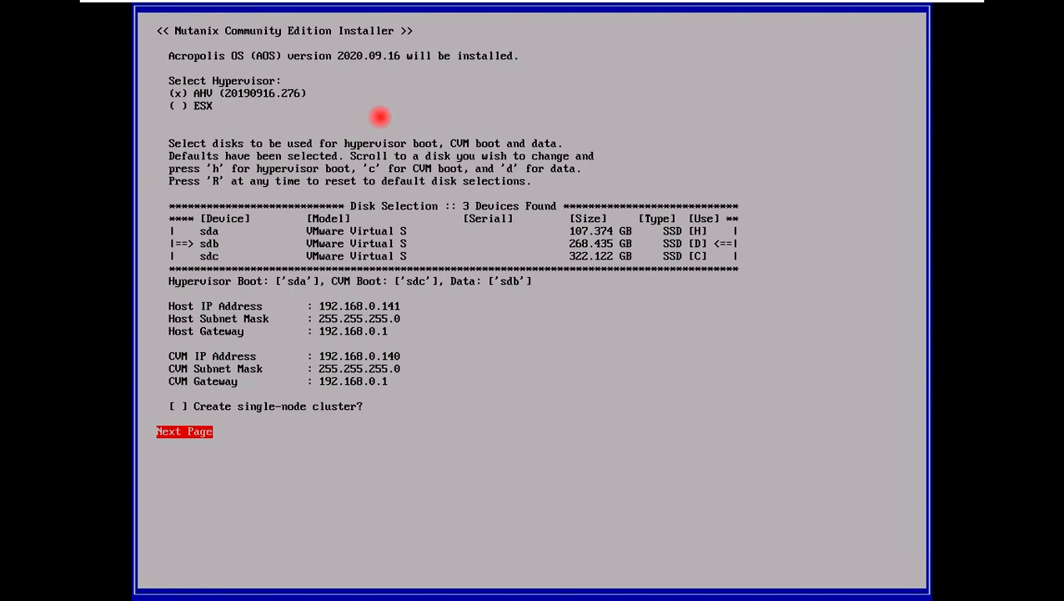
pyautogui.press('Return')
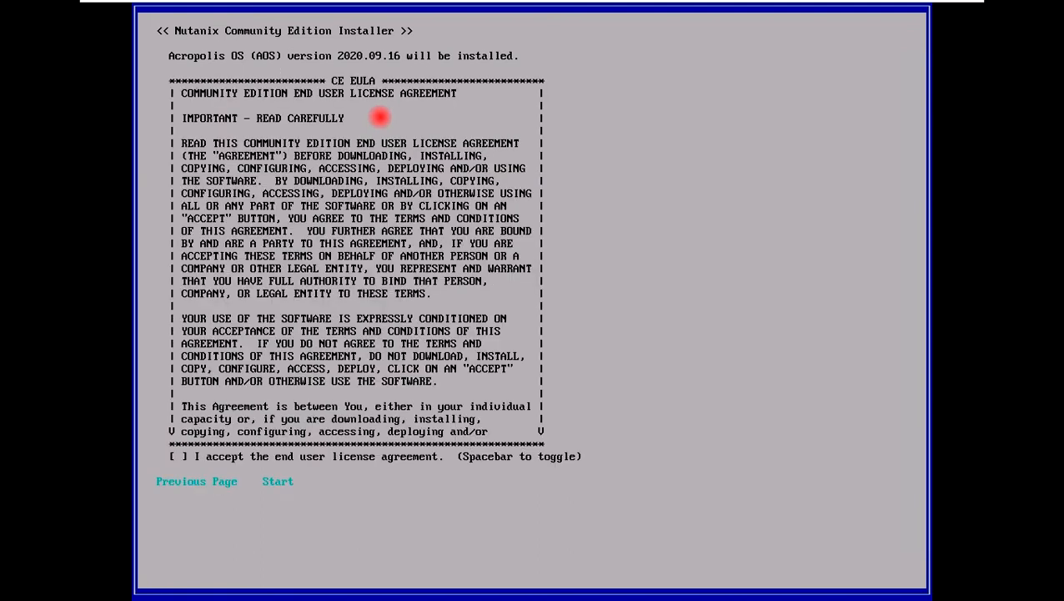
# Scroll to the end of the CE licence agreement, accept it, and start the installation.
pyautogui.press('Down')
pyautogui.press('Down')
pyautogui.press('Down')
pyautogui.press('Down')
pyautogui.press('Down')
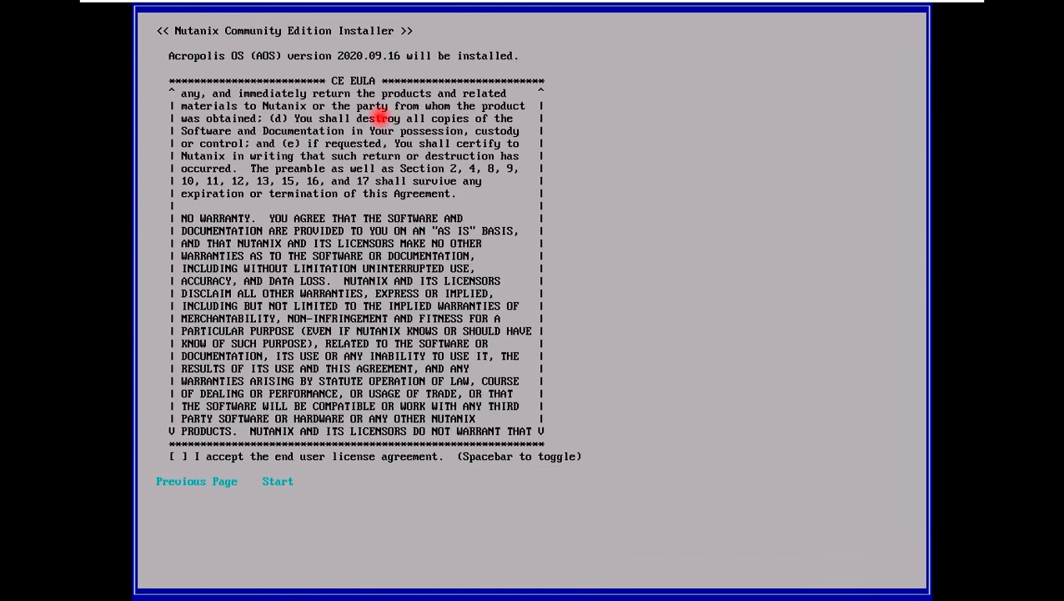
pyautogui.press('Down')
pyautogui.press('Down')
pyautogui.press('Down')
pyautogui.press('Down')
pyautogui.press('Down')
pyautogui.press('Down')
pyautogui.press('Down')
pyautogui.press('Down')
pyautogui.press('Down')
pyautogui.press('Down')
pyautogui.press('Down')
pyautogui.press('Down')
pyautogui.press('Down')
pyautogui.press('Down')
pyautogui.press('Down')
pyautogui.press('Down')
pyautogui.press('Down')
pyautogui.press('Down')
pyautogui.press('Down')
pyautogui.press('Down')
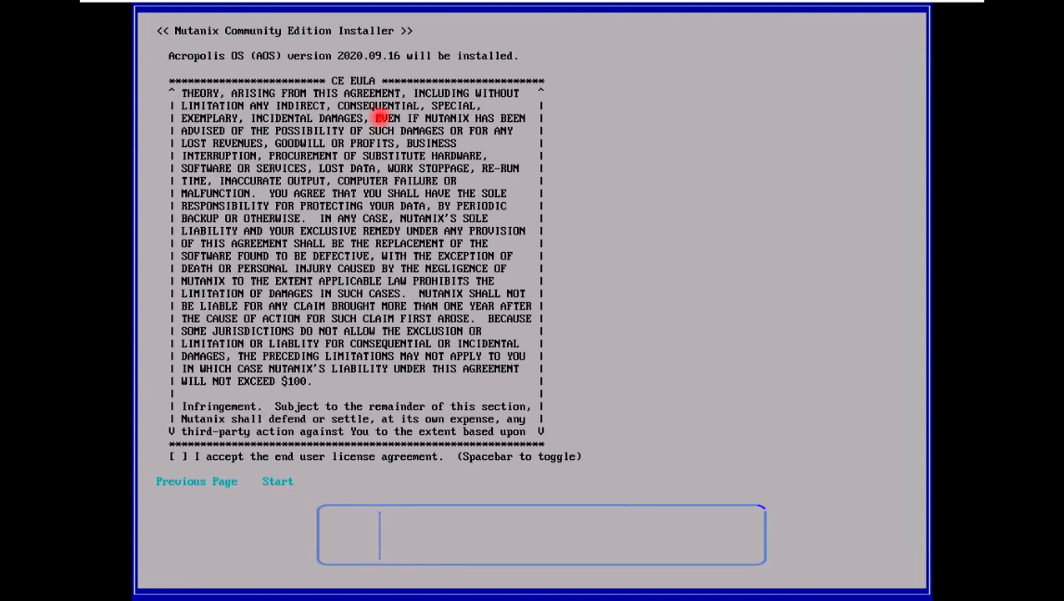
pyautogui.press('Down')
pyautogui.press('Down')
pyautogui.press('Down')
pyautogui.press('Down')
pyautogui.press('Down')
pyautogui.press('Down')
pyautogui.press('Down')
pyautogui.press('Down')
pyautogui.press('Down')
pyautogui.press('Down')
pyautogui.press('Down')
pyautogui.press('Down')
pyautogui.press('Down')
pyautogui.press('Down')
pyautogui.press('Down')
pyautogui.press('Down')
pyautogui.press('Down')
pyautogui.press('Down')
pyautogui.press('Down')
pyautogui.press('Down')
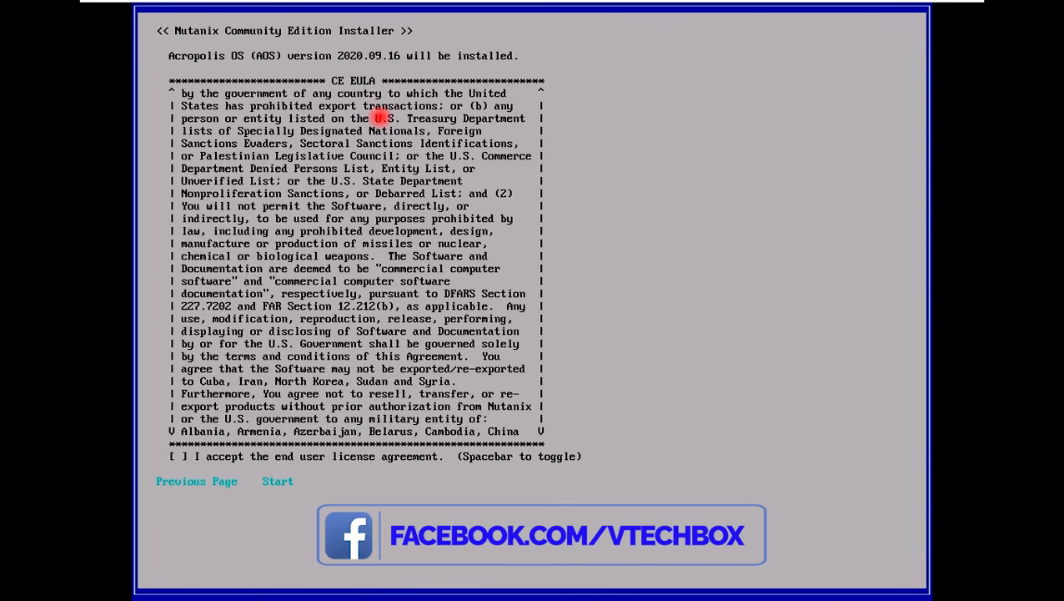
pyautogui.press('Down')
pyautogui.press('Down')
pyautogui.press('Down')
pyautogui.press('Down')
pyautogui.press('Down')
pyautogui.press('Down')
pyautogui.press('Down')
pyautogui.press('Down')
pyautogui.press('Down')
pyautogui.press('Down')
pyautogui.press('Down')
pyautogui.press('Down')
pyautogui.press('Down')
pyautogui.press('Down')
pyautogui.press('Down')
pyautogui.press('Down')
pyautogui.press('Down')
pyautogui.press('Down')
pyautogui.press('Down')
pyautogui.press('Down')
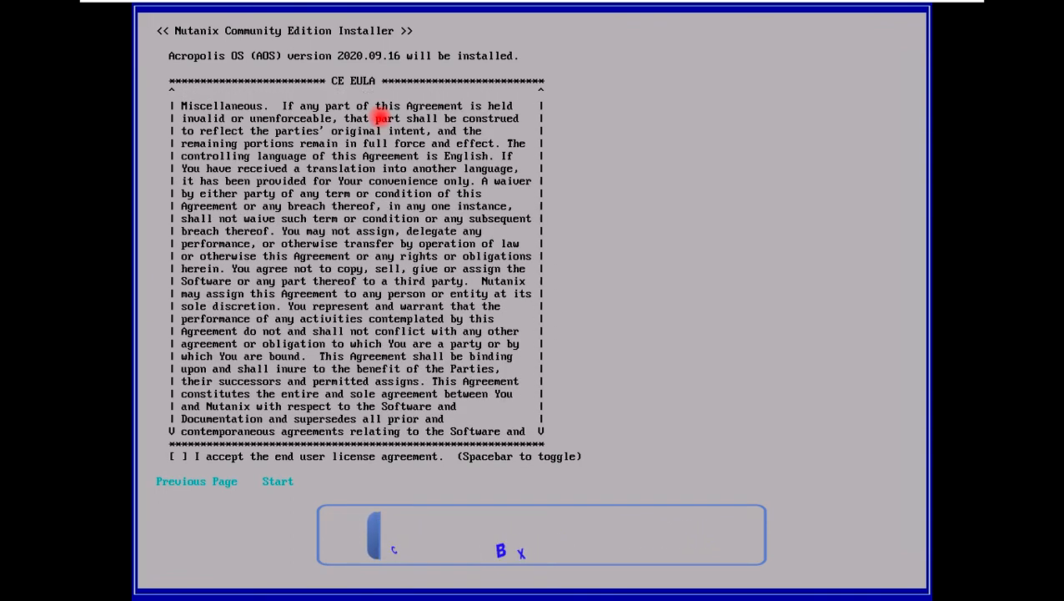
pyautogui.press('Down')
pyautogui.press('Down')
pyautogui.press('Down')
pyautogui.press('Down')
pyautogui.press('Down')
pyautogui.press('Down')
pyautogui.press('Down')
pyautogui.press('Down')
pyautogui.press('Down')
pyautogui.press('Down')
pyautogui.press('Down')
pyautogui.press('Down')
pyautogui.press('Down')
pyautogui.press('Down')
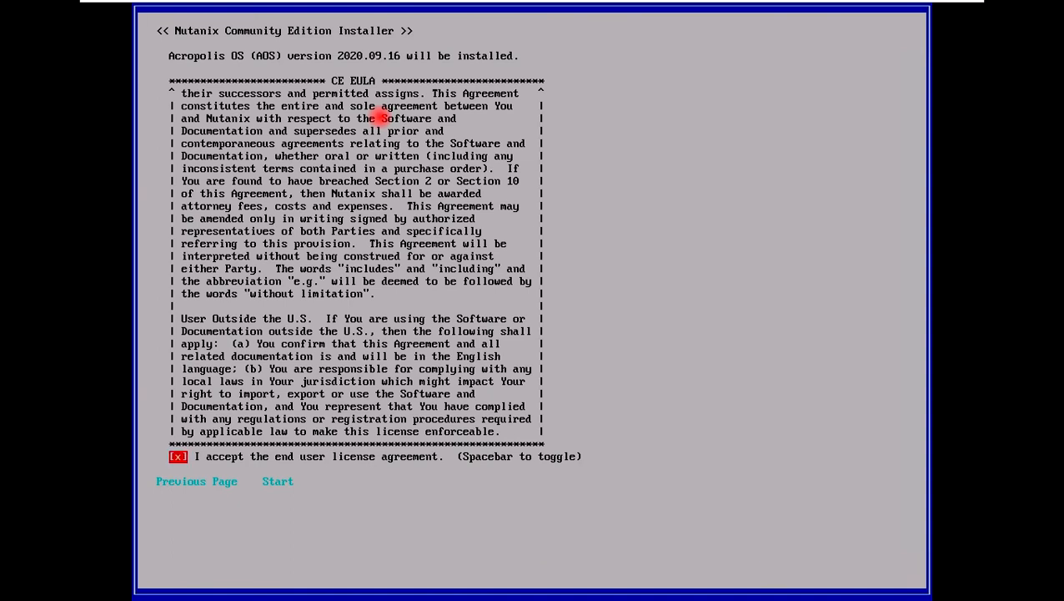
pyautogui.press('Tab')
pyautogui.press('Tab')
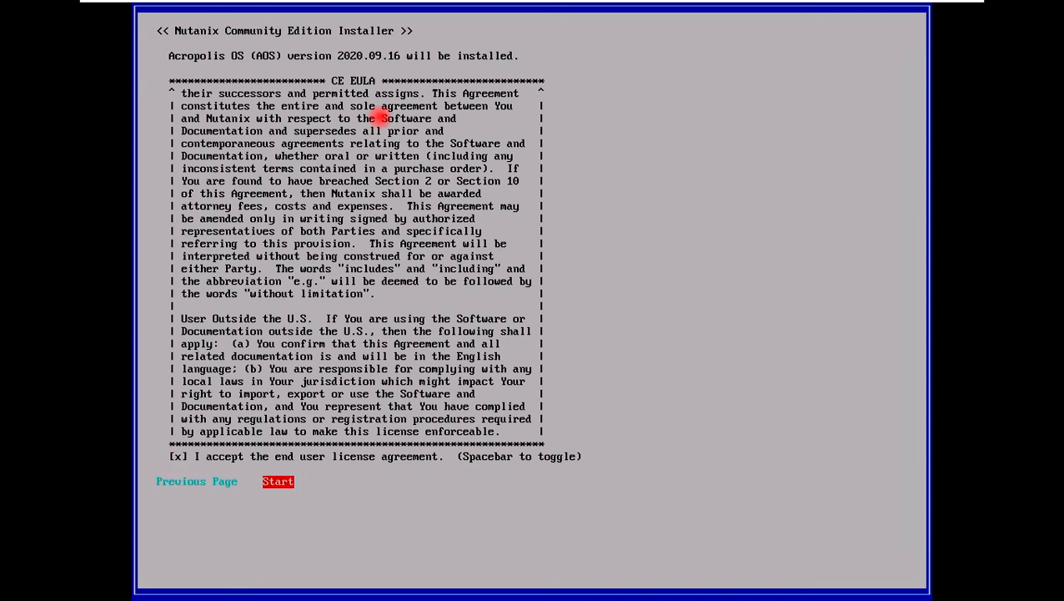
pyautogui.press('Return')
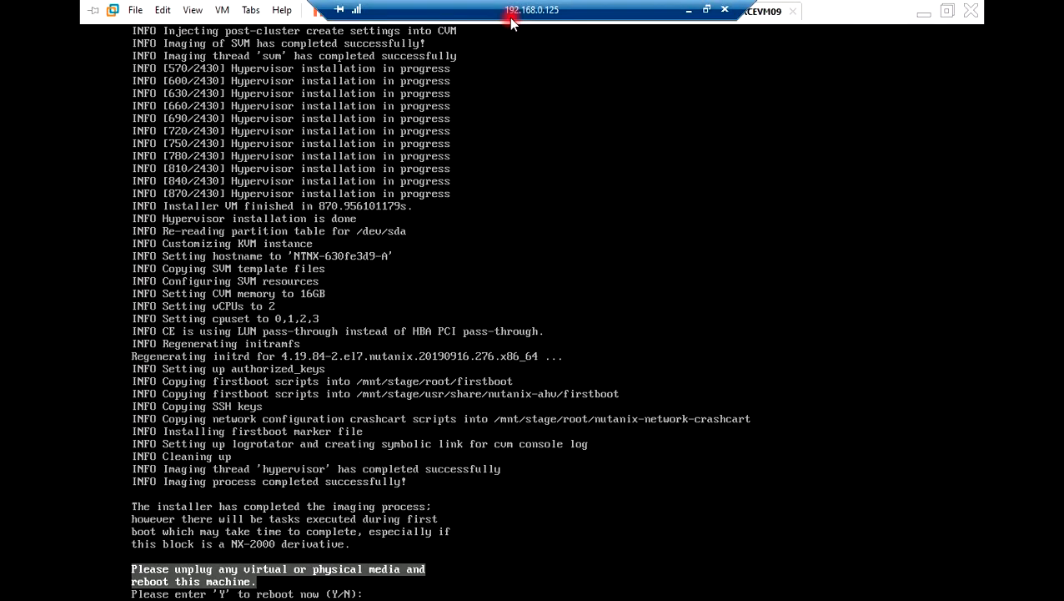
# Disconnect the installer ISO from the CD/DVD (IDE) drive, including Connect at power on.
pyautogui.click(222, 10)
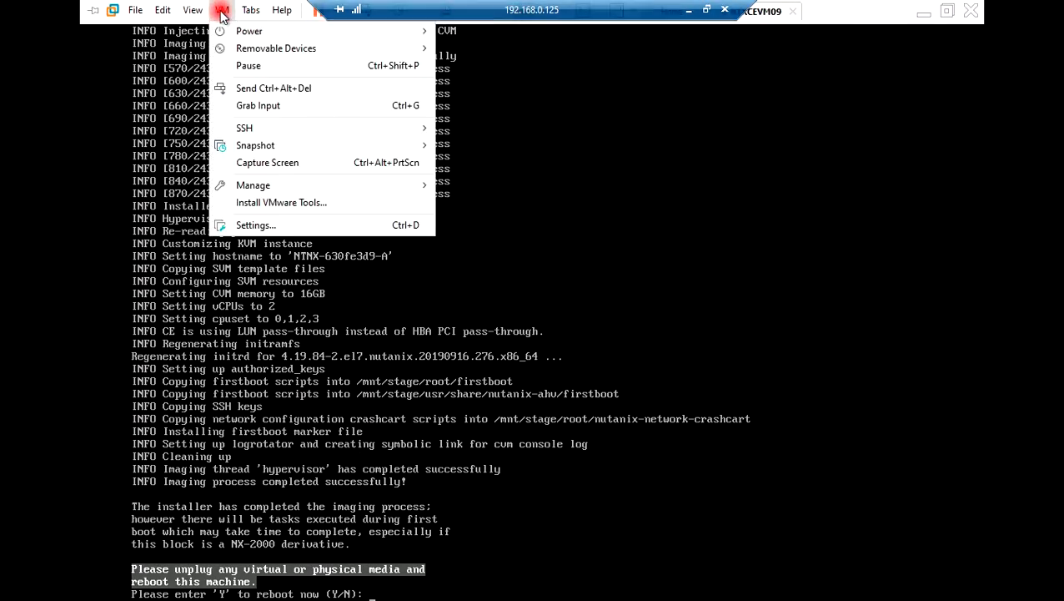
pyautogui.click(251, 225)
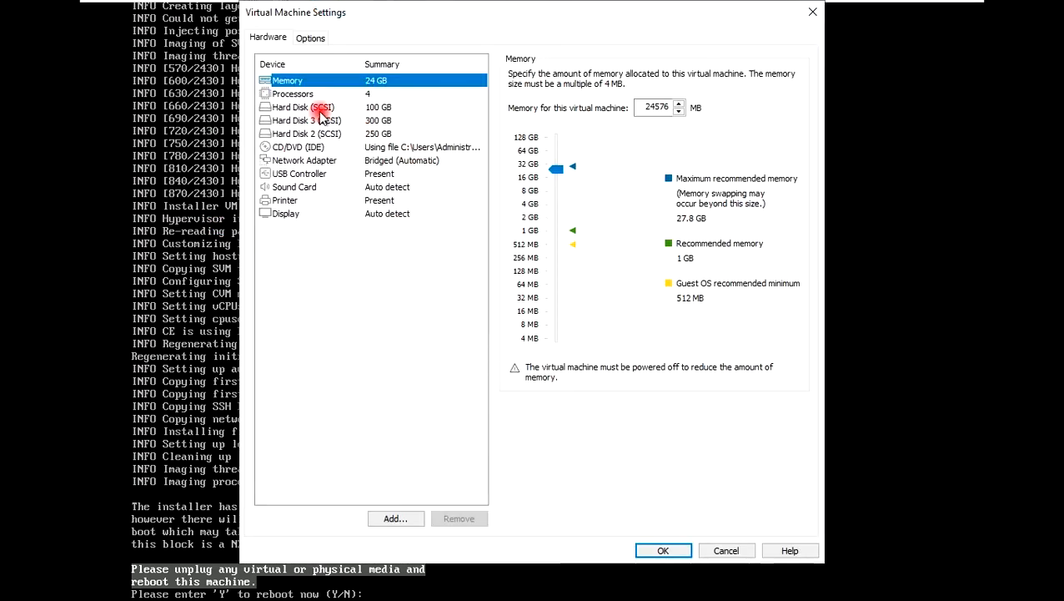
pyautogui.click(310, 150)
pyautogui.click(514, 90)
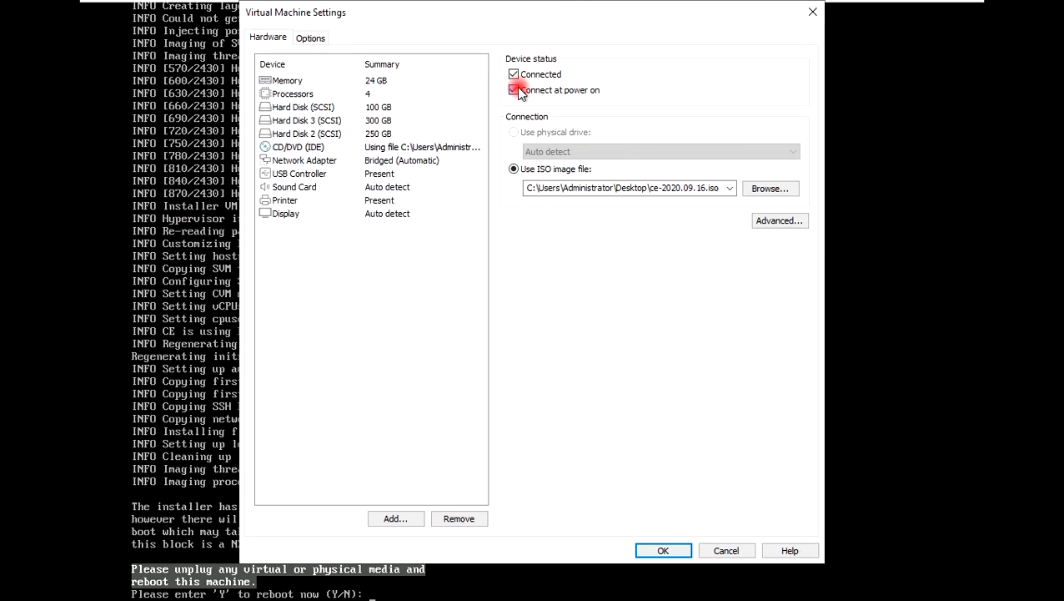
pyautogui.click(514, 74)
pyautogui.click(648, 550)
pyautogui.click(544, 334)
pyautogui.click(498, 344)
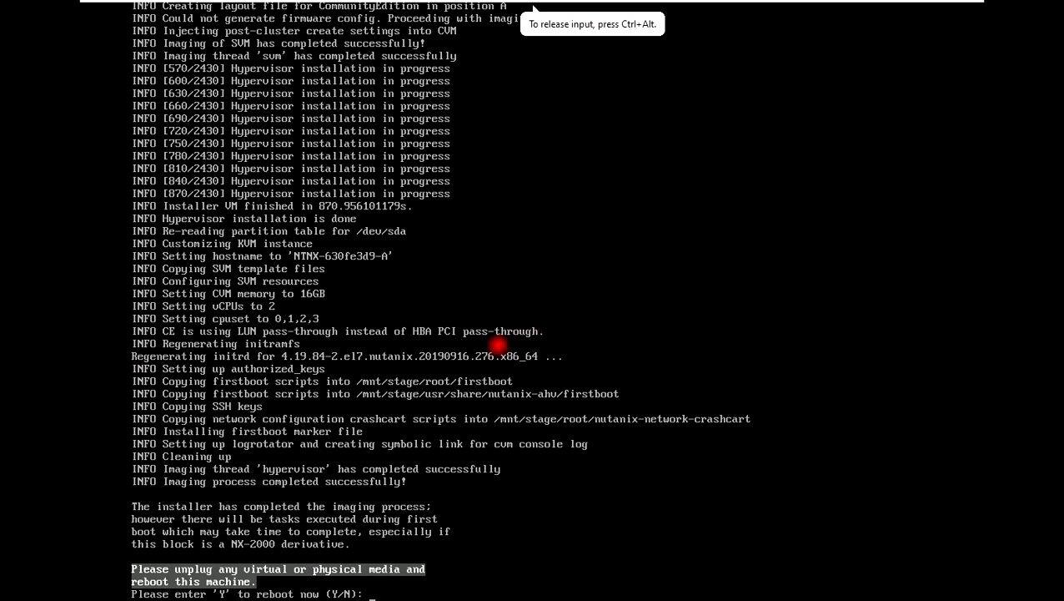
# Answer Y to reboot the node and leave full-screen mode.
pyautogui.write('Y')
pyautogui.press('Return')
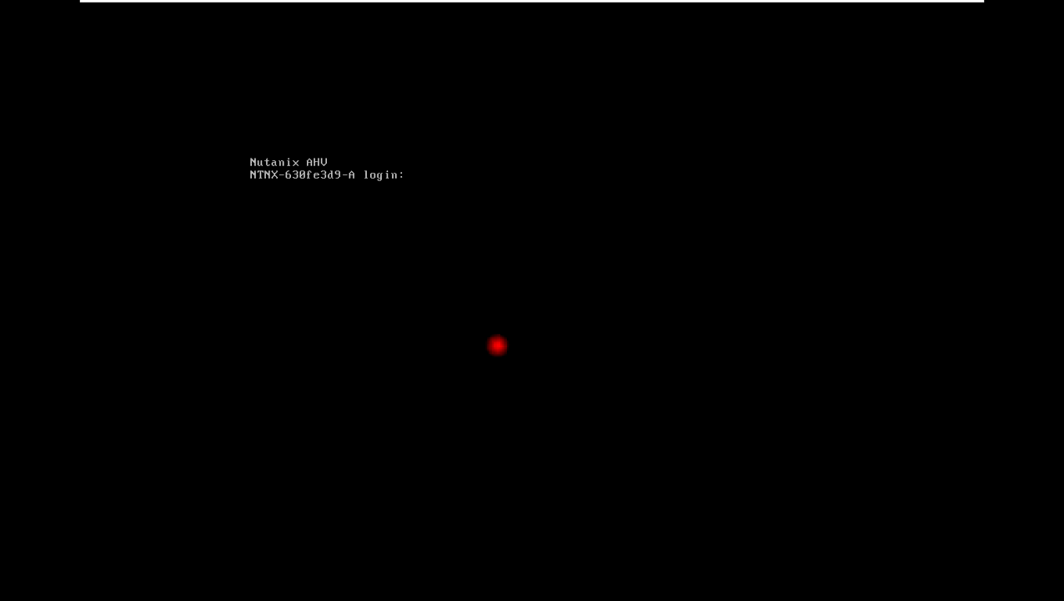
pyautogui.moveTo(427, 5)
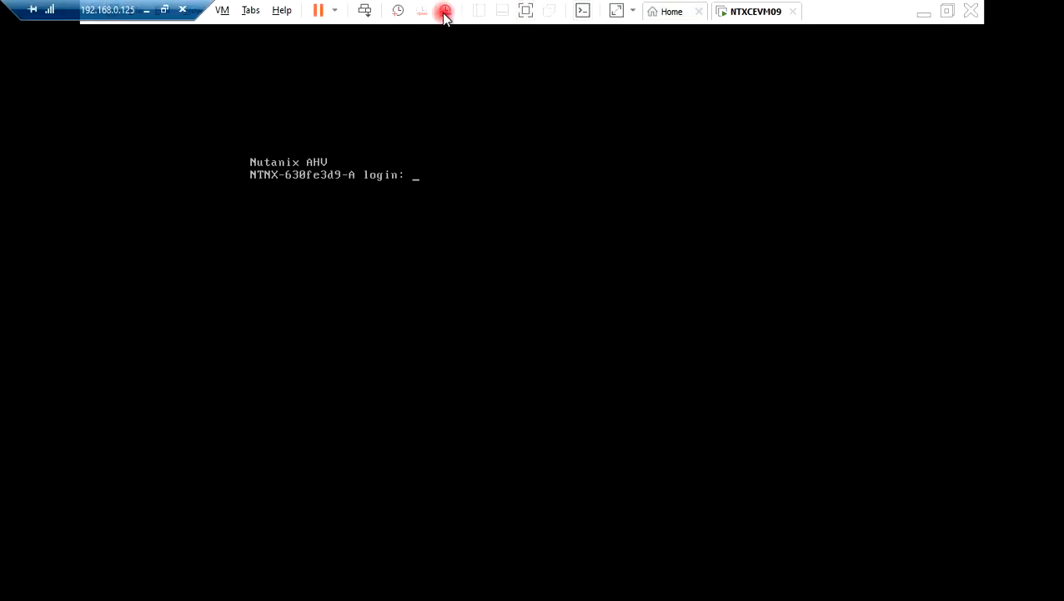
pyautogui.click(523, 11)
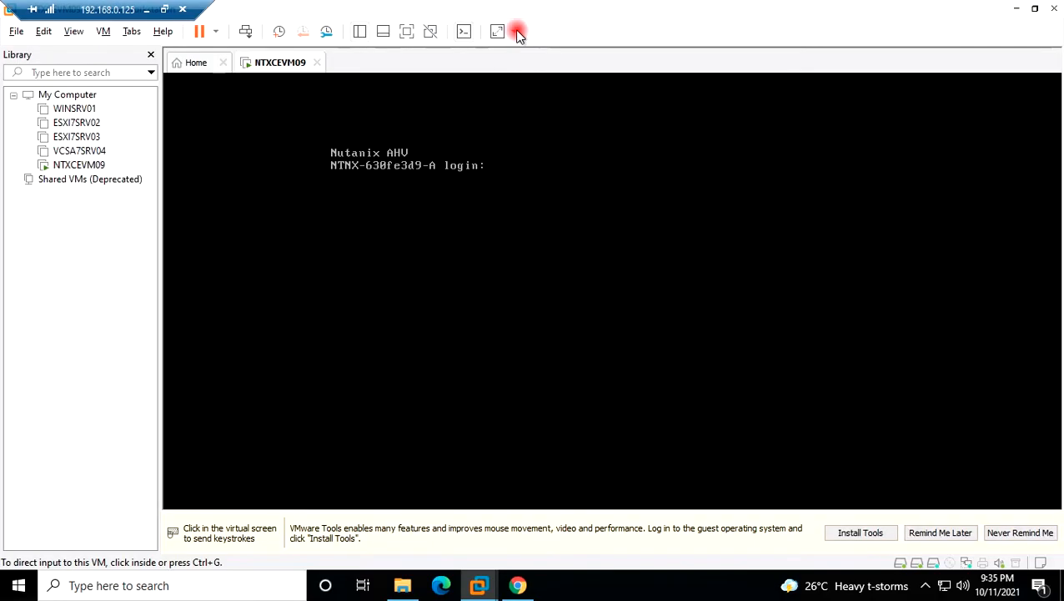
# Log into the AHV host as root, change to /etc, and start nano resolv.
pyautogui.click(576, 209)
pyautogui.write('root')
pyautogui.press('Return')
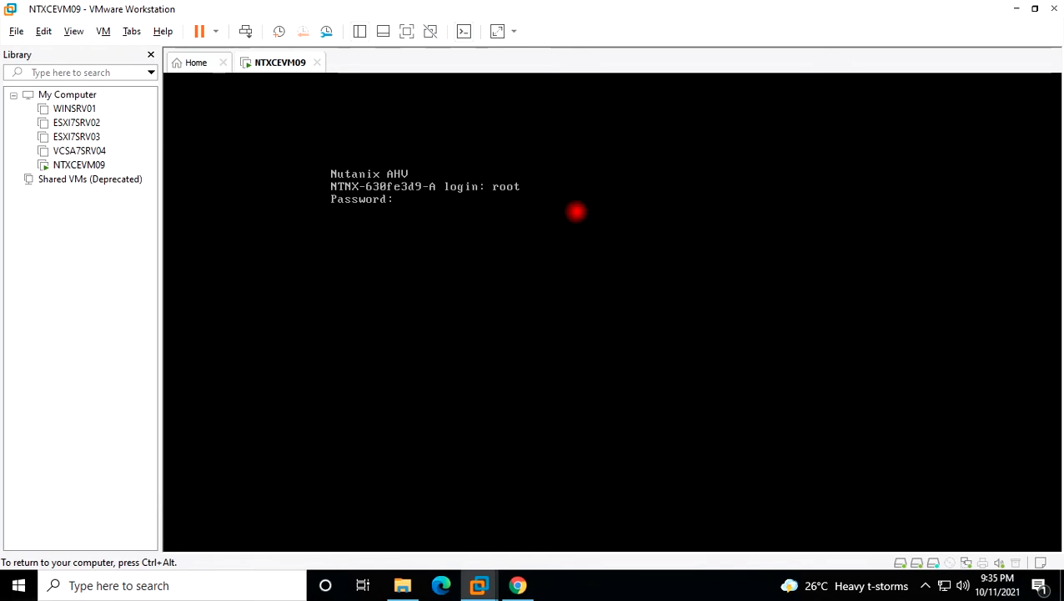
pyautogui.press('Return')
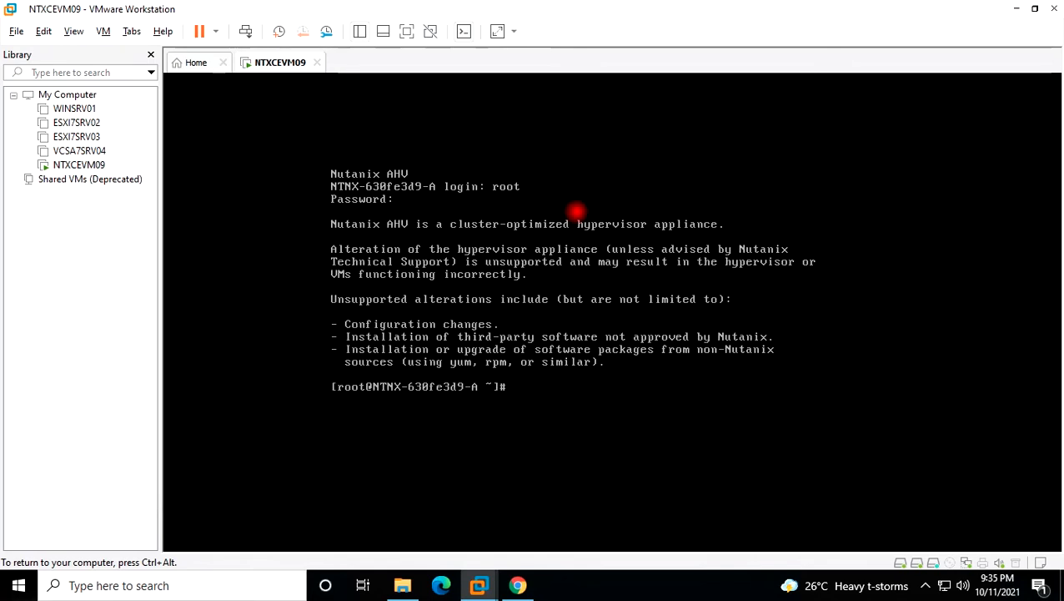
pyautogui.write('cd /etc')
pyautogui.press('Return')
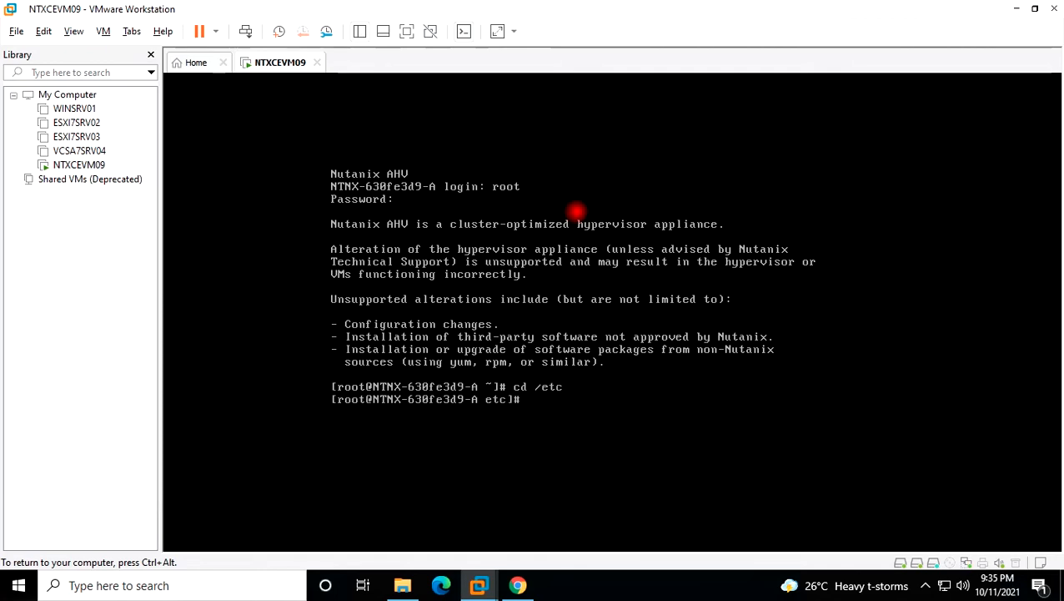
pyautogui.write('nano resolv')
# Replace the resolv.conf nameserver 192.168.5.3 with 8.8.8.8, save, and exit nano.
pyautogui.press('Tab')
pyautogui.press('Return')
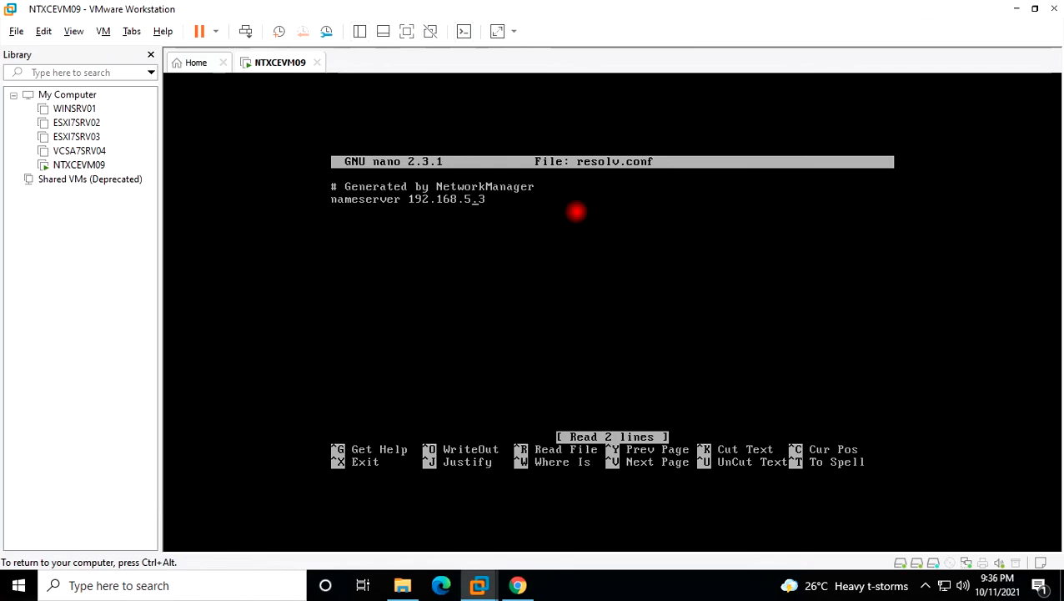
pyautogui.press('BackSpace')
pyautogui.press('BackSpace')
pyautogui.press('BackSpace')
pyautogui.press('BackSpace')
pyautogui.press('BackSpace')
pyautogui.press('BackSpace')
pyautogui.press('BackSpace')
pyautogui.press('BackSpace')
pyautogui.press('BackSpace')
pyautogui.press('BackSpace')
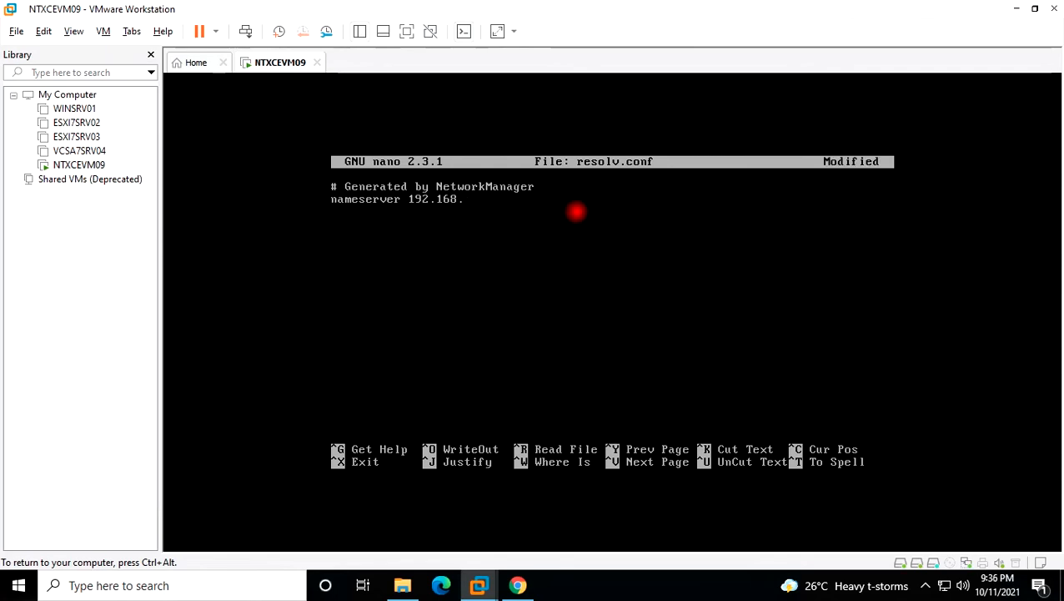
pyautogui.press('BackSpace')
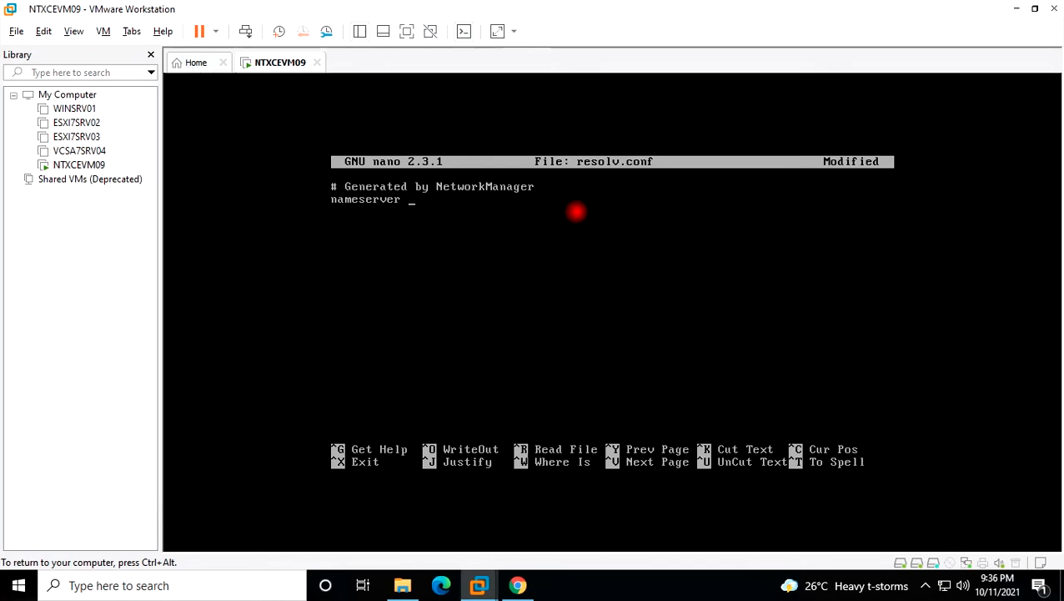
pyautogui.write('8.8.8.8')
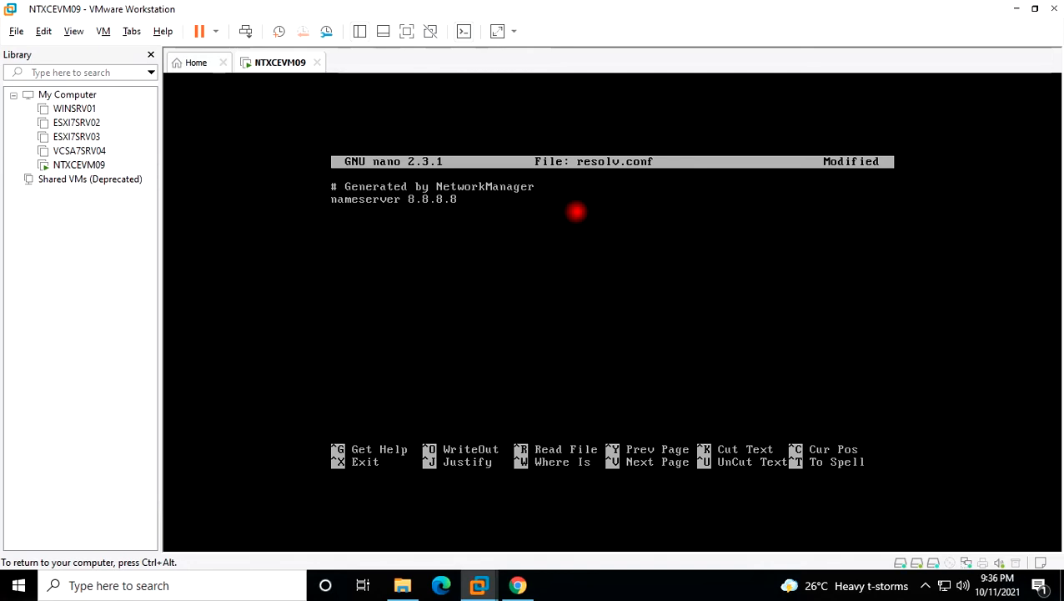
pyautogui.hotkey('ctrl', 'o')
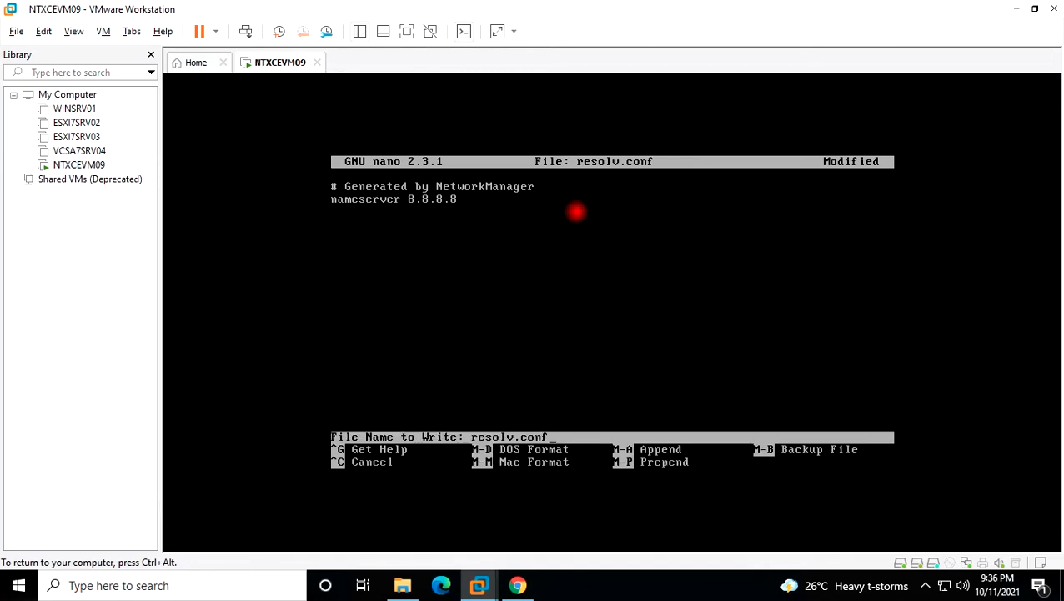
pyautogui.press('Return')
pyautogui.hotkey('ctrl', 'x')
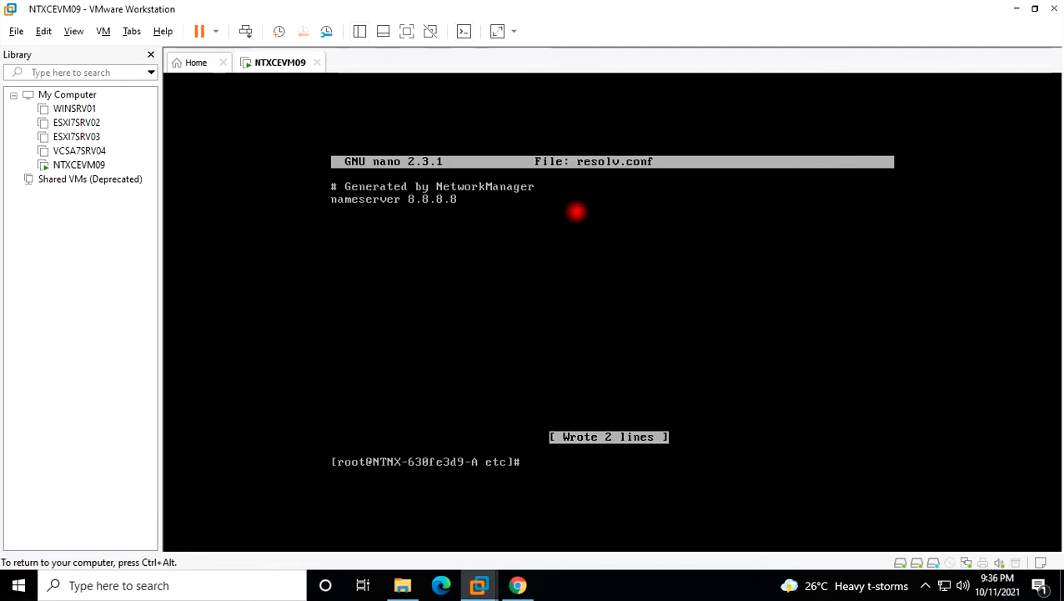
pyautogui.hotkey('ctrl', 'alt')
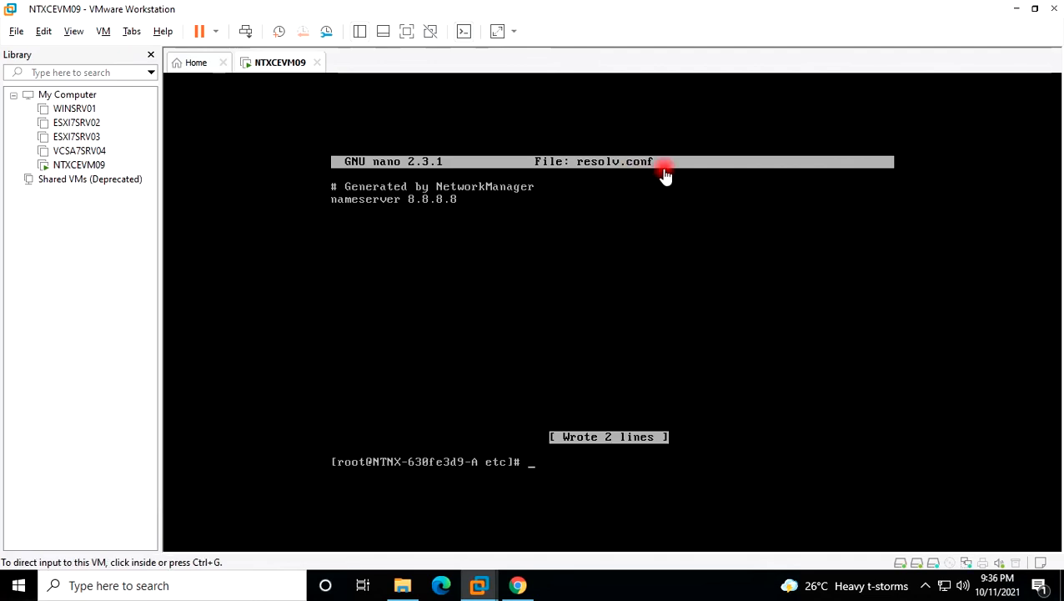
# Launch PuTTY and open an SSH session to 192.168.0.140, accepting its host key.
pyautogui.click(1017, 13)
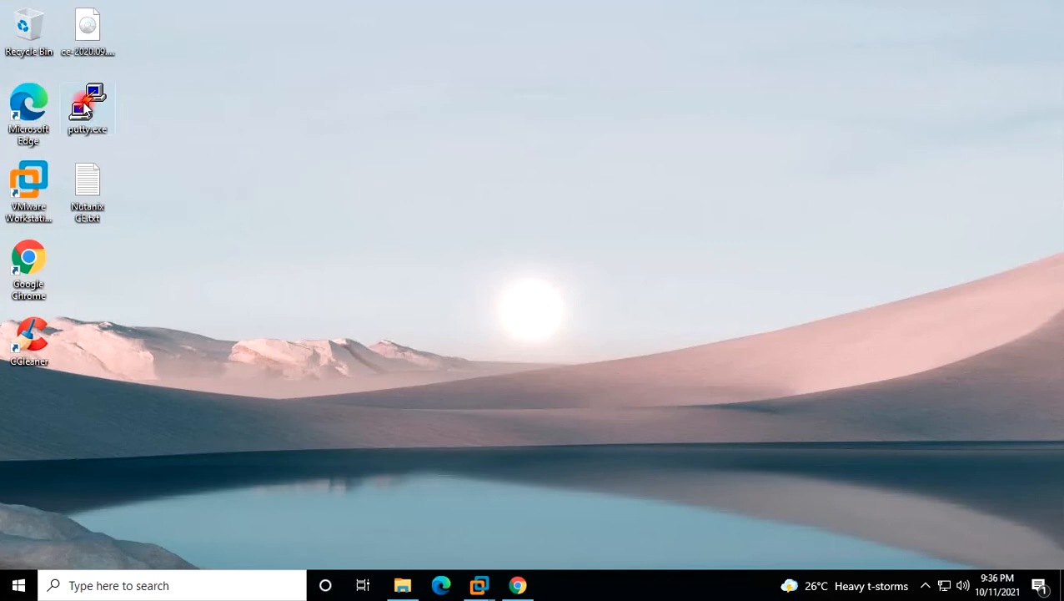
pyautogui.doubleClick(85, 105)
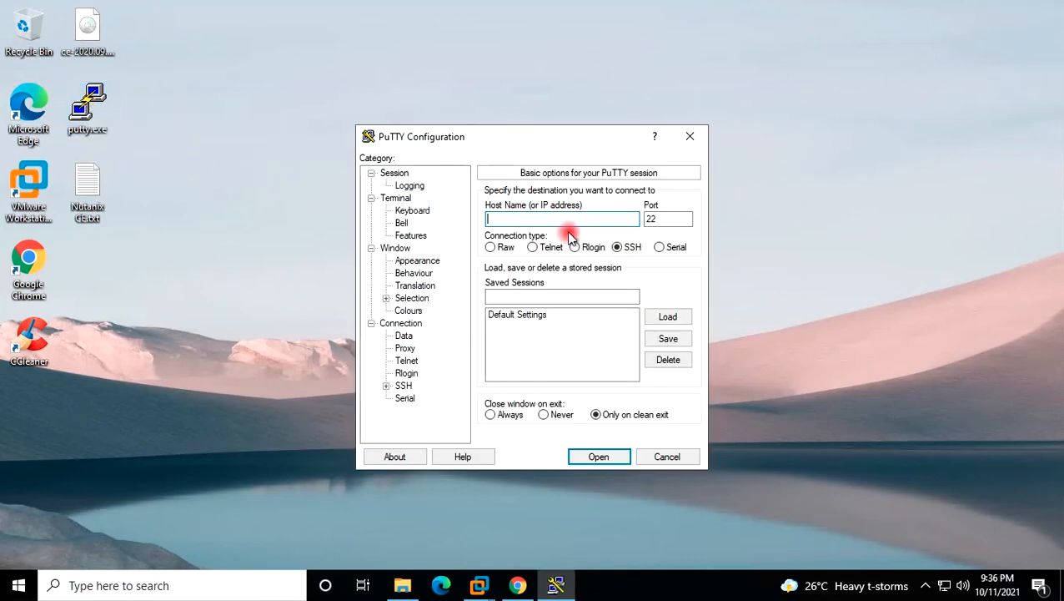
pyautogui.write('19')
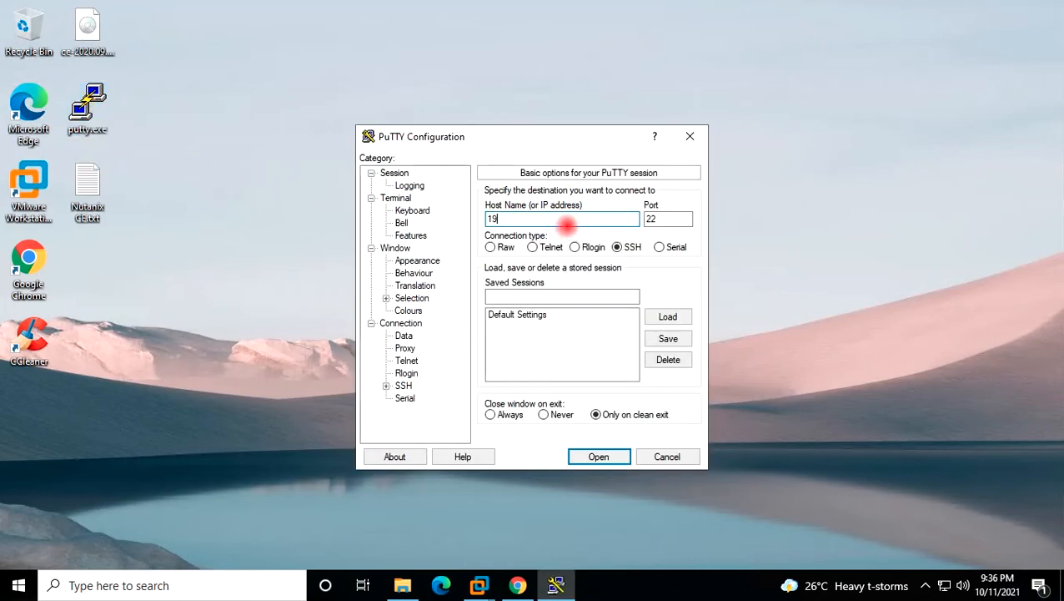
pyautogui.write('2.168.0.140')
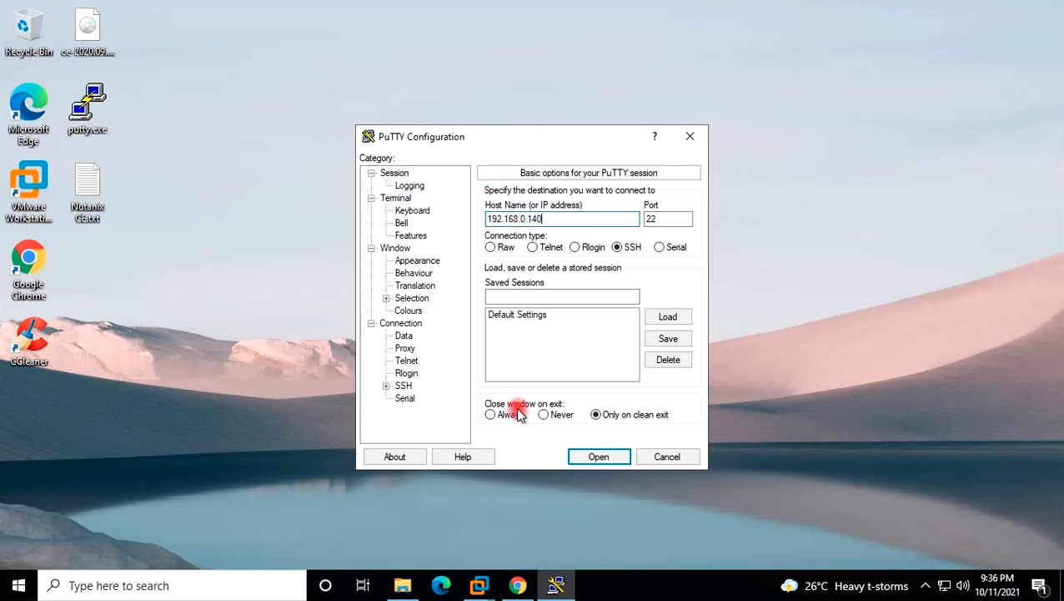
pyautogui.click(586, 458)
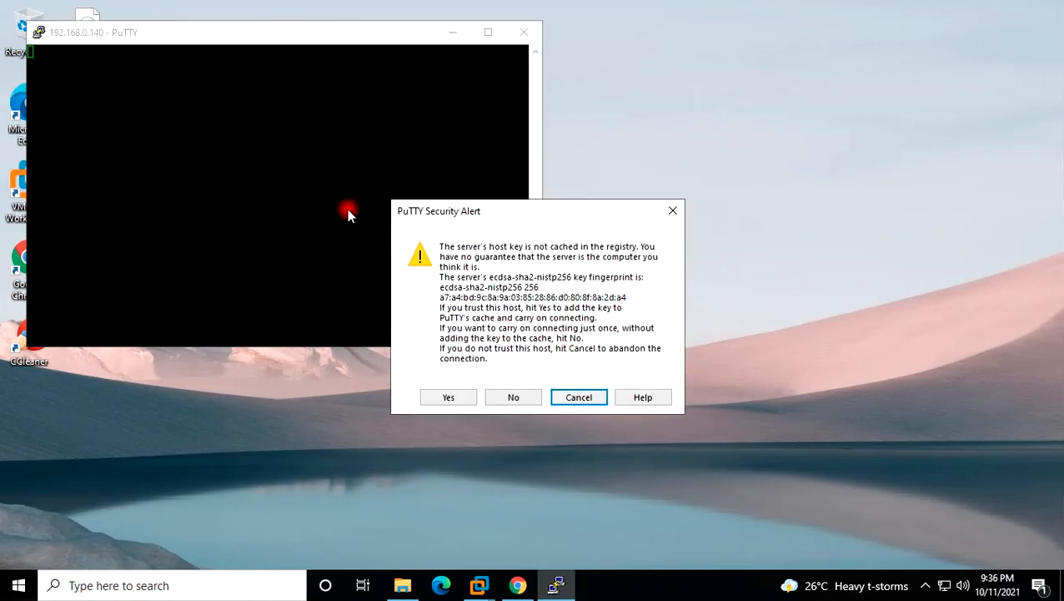
pyautogui.click(447, 397)
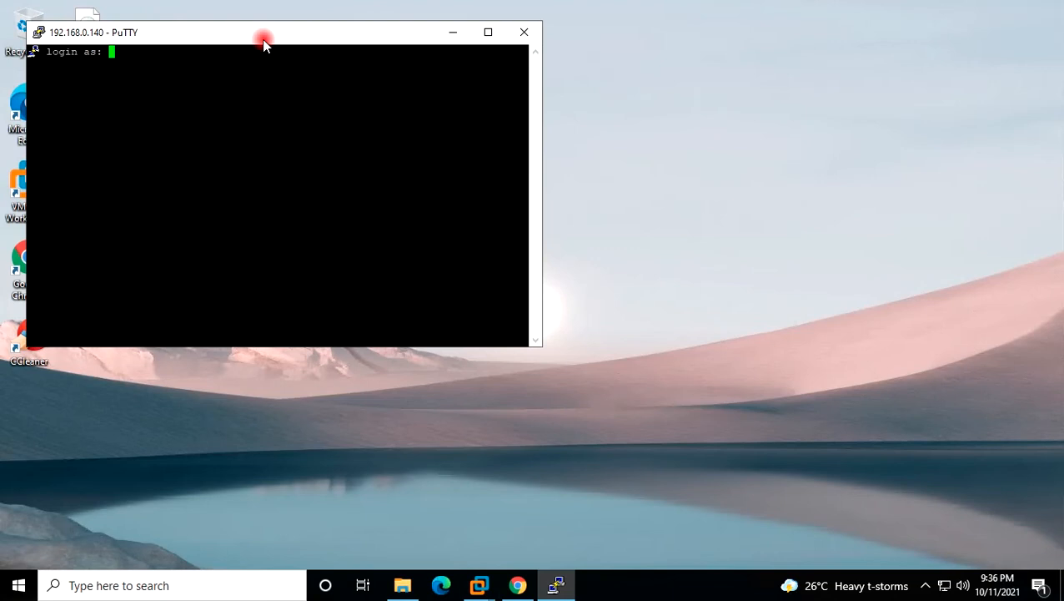
pyautogui.moveTo(264, 39); pyautogui.dragTo(399, 54)
# Log into the CVM as nutanix, become root with sudo su, and change to /etc.
pyautogui.write('nutanix')
pyautogui.press('Return')
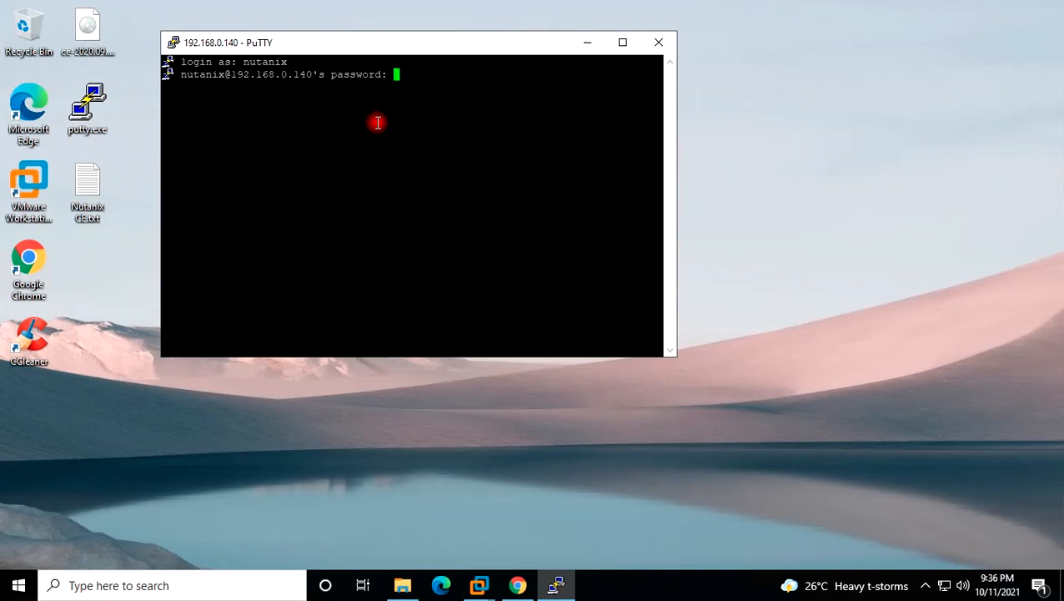
pyautogui.press('Return')
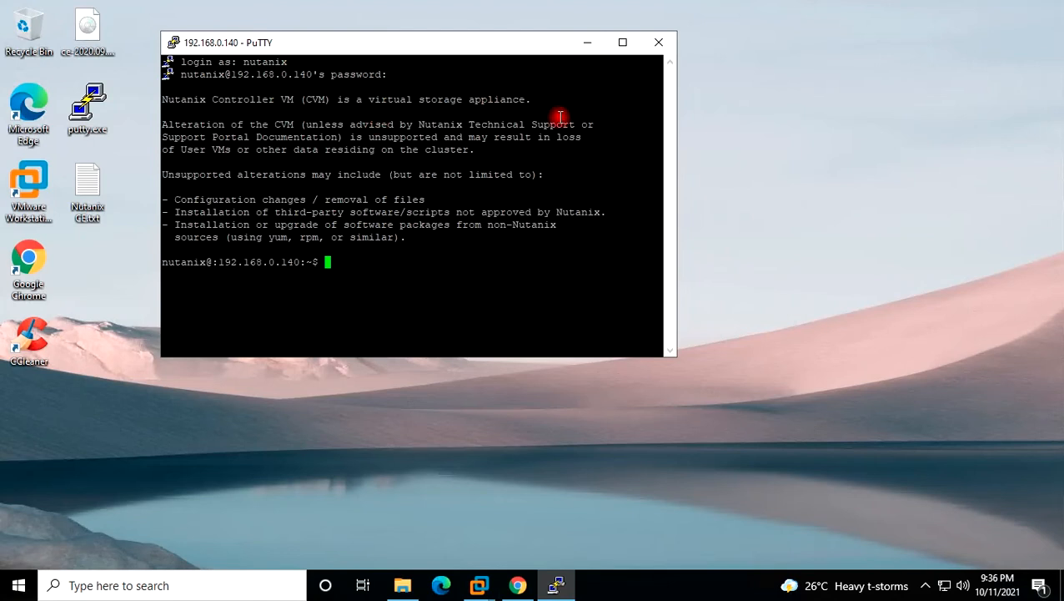
pyautogui.write('sudo su')
pyautogui.press('Return')
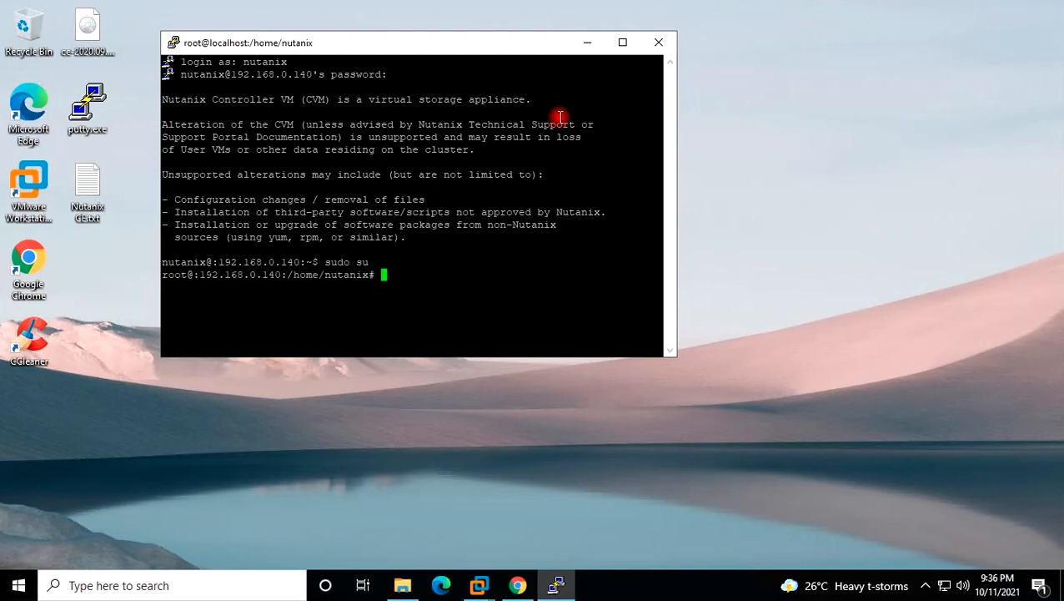
pyautogui.write('cd /etc')
pyautogui.press('Return')
# Add 'nameserver 8.8.8.8' to resolv.conf in nano and save it.
pyautogui.write('nano resolv.conf')
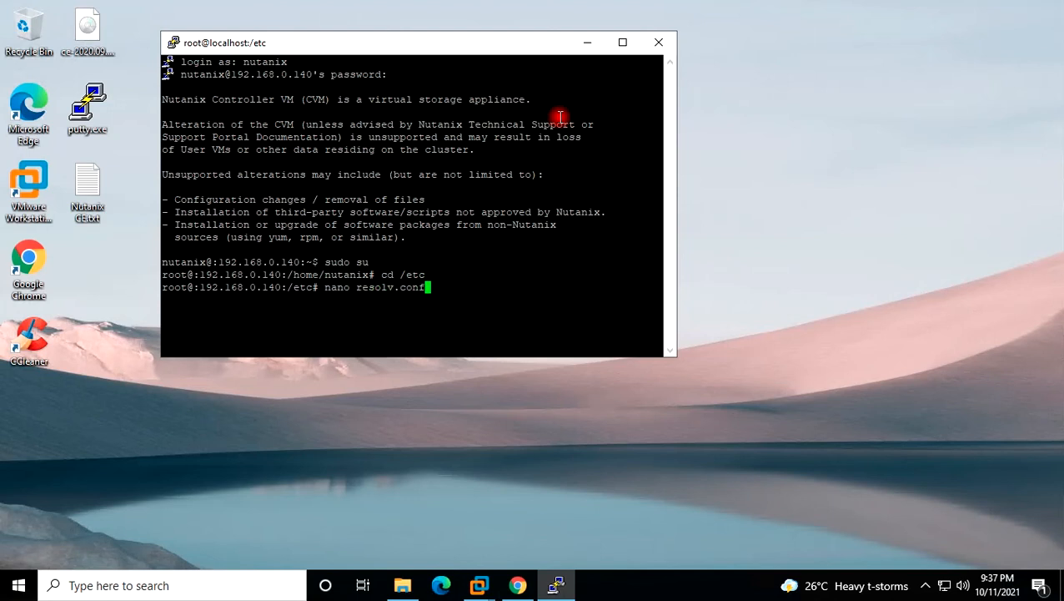
pyautogui.press('Return')
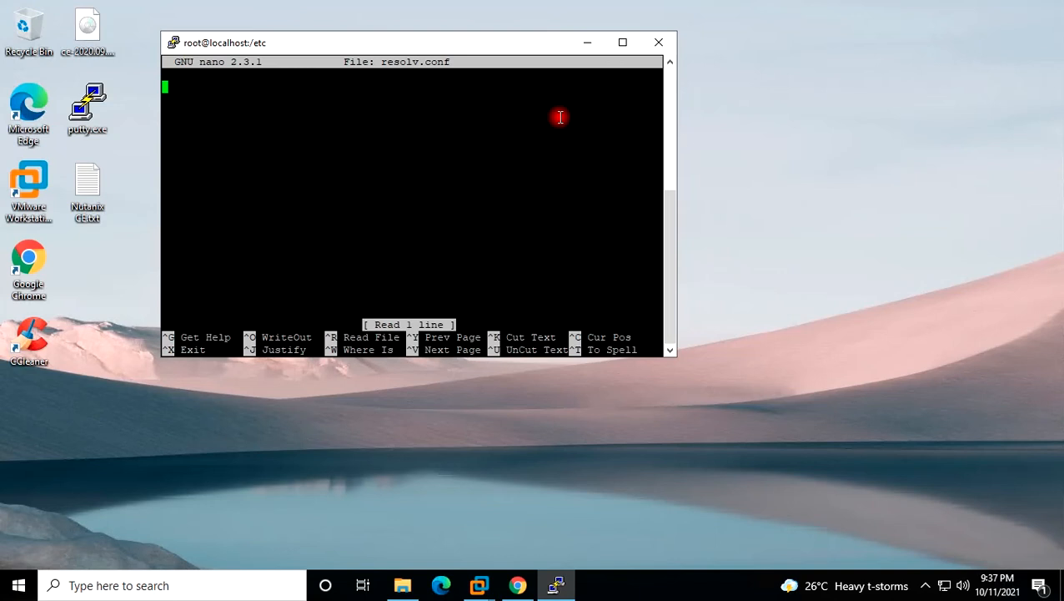
pyautogui.write('nameserver ')
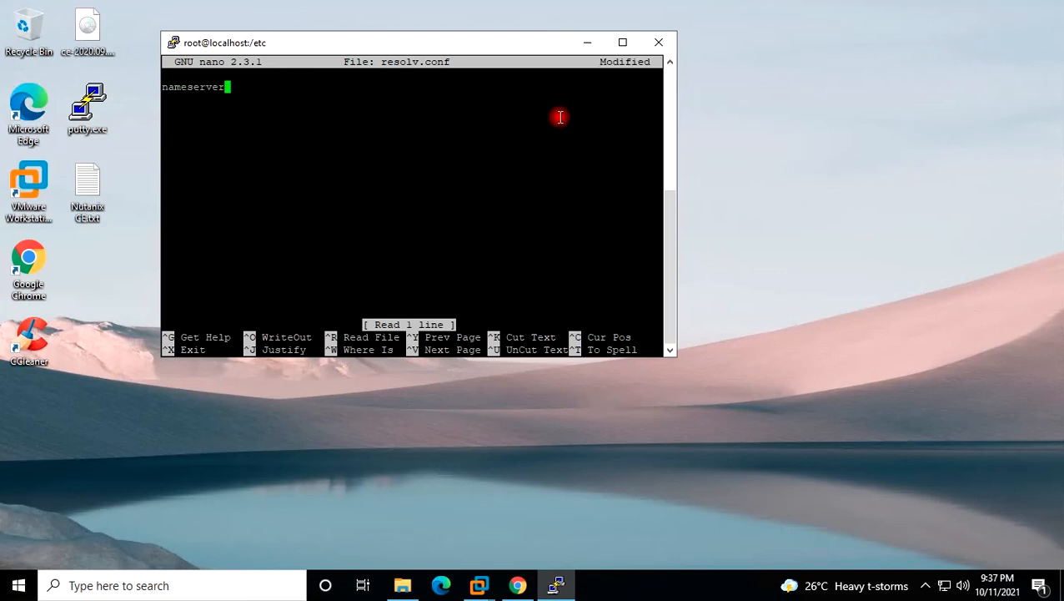
pyautogui.write('8.8.8.8')
pyautogui.hotkey('ctrl', 'o')
pyautogui.press('Return')
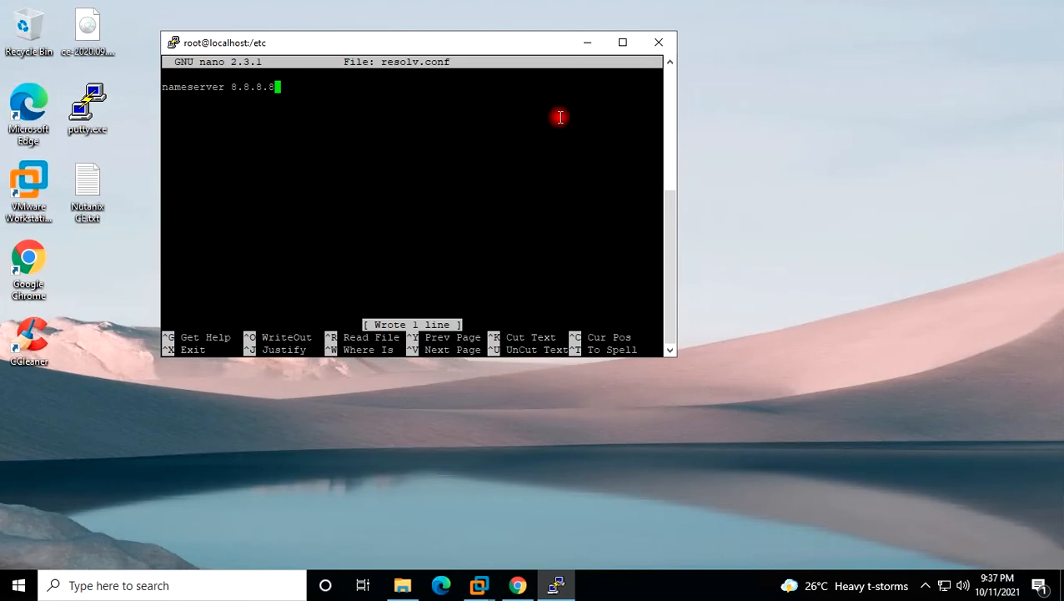
pyautogui.hotkey('ctrl', 'x')
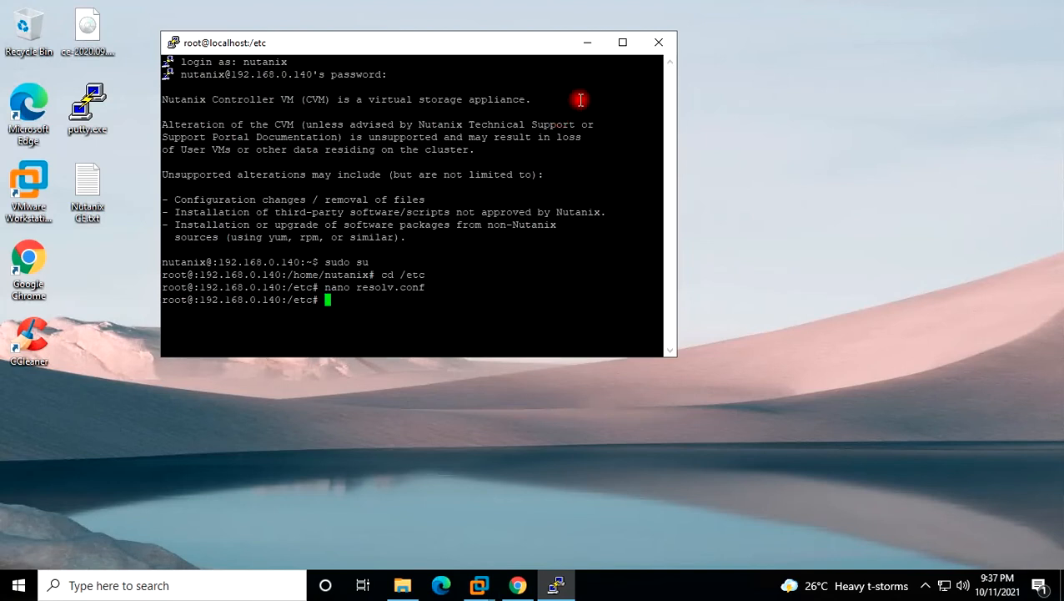
pyautogui.click(622, 43)
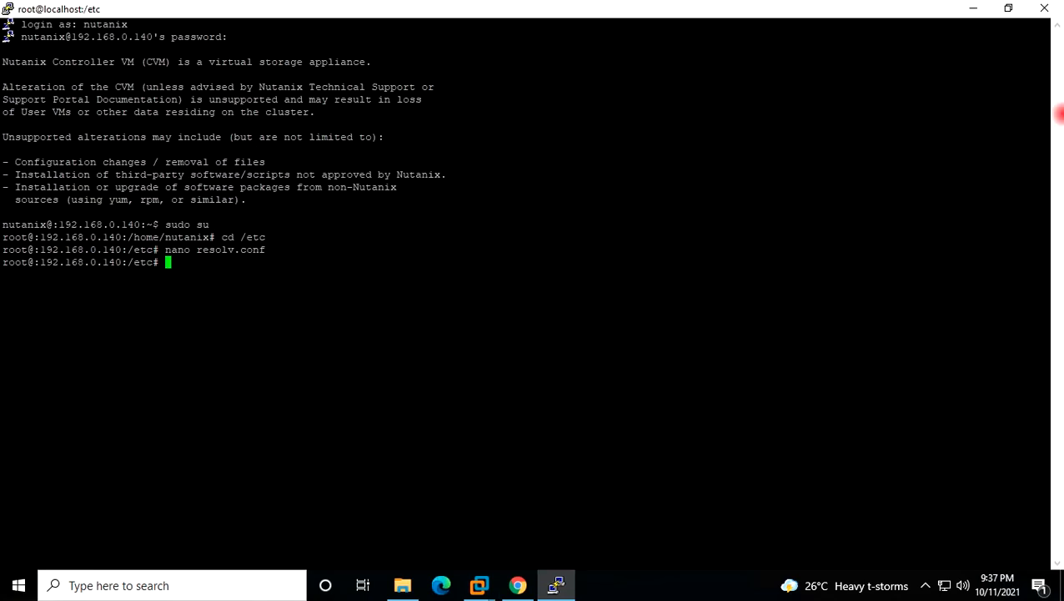
pyautogui.click(971, 10)
# Copy the one-node cluster create command from Nutanix CE.txt and paste it into PuTTY.
pyautogui.doubleClick(99, 190)
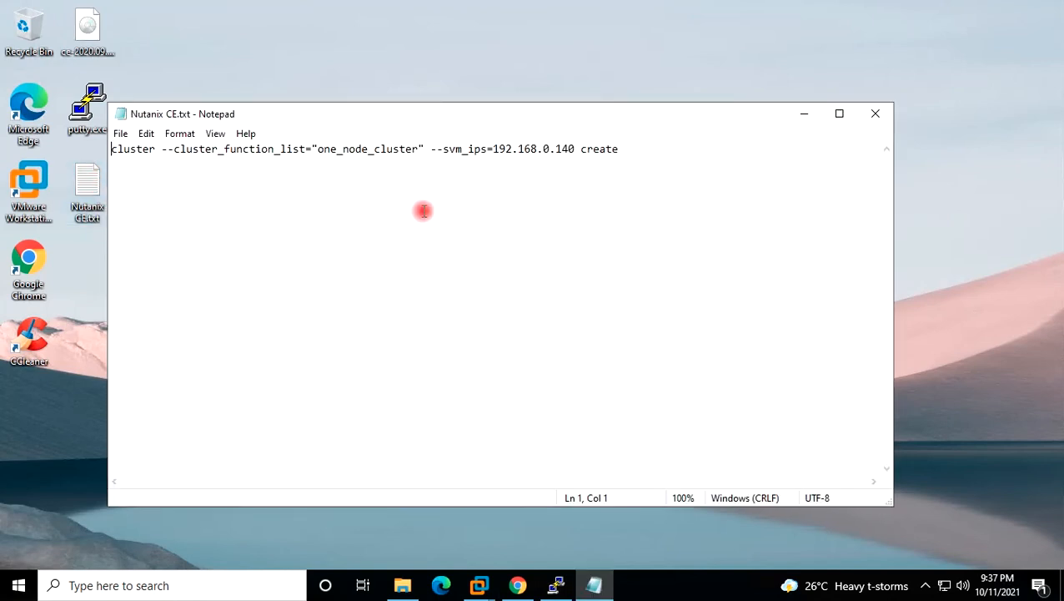
pyautogui.click(839, 113)
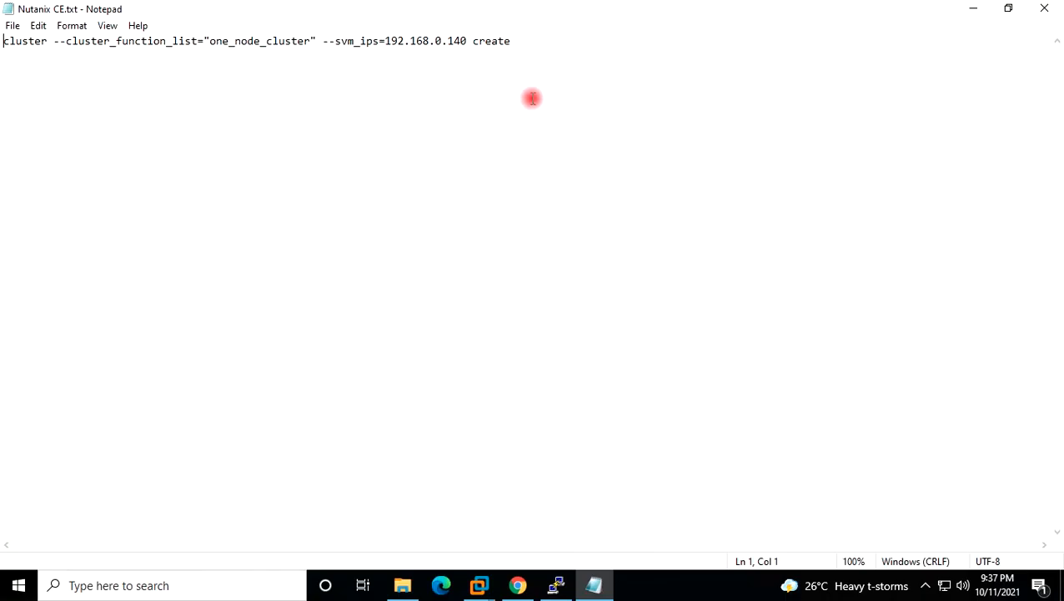
pyautogui.moveTo(510, 40); pyautogui.dragTo(2, 42)
pyautogui.click(88, 66)
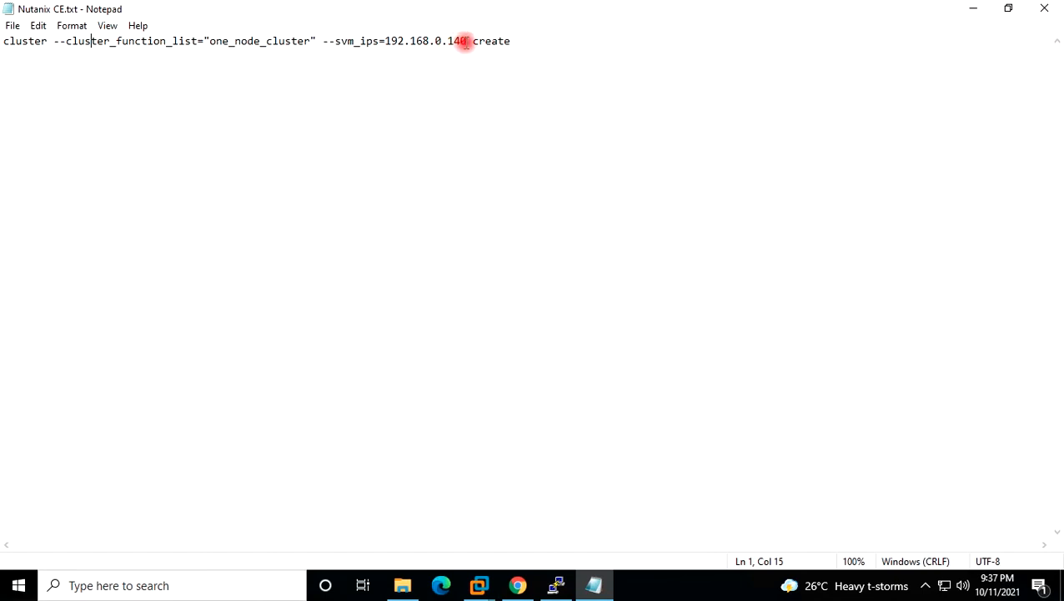
pyautogui.moveTo(466, 39); pyautogui.dragTo(384, 40)
pyautogui.click(411, 87)
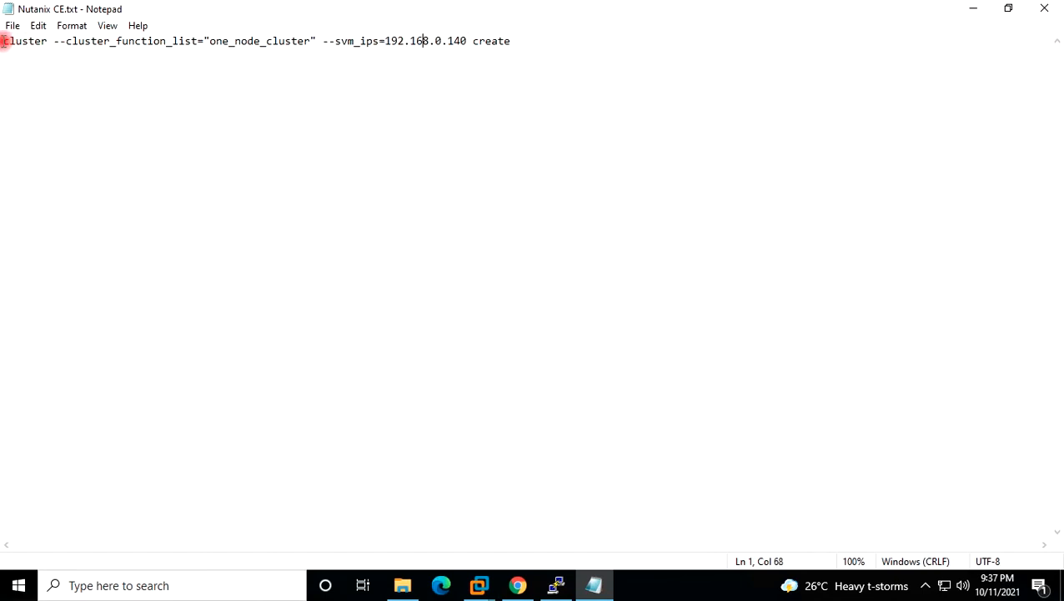
pyautogui.moveTo(3, 40); pyautogui.dragTo(286, 42)
pyautogui.moveTo(449, 66); pyautogui.dragTo(605, 66)
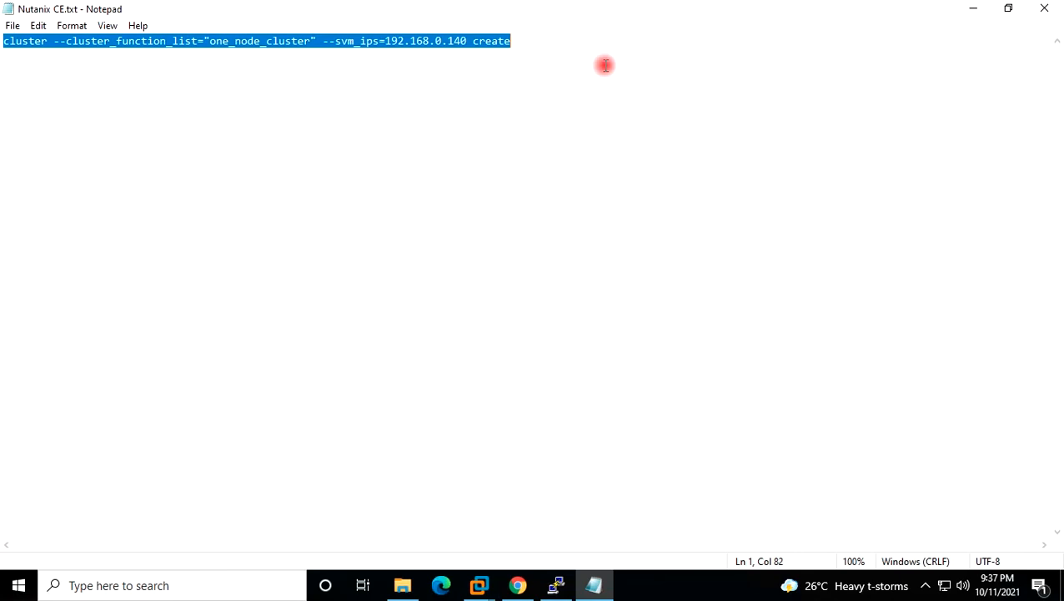
pyautogui.click(973, 8)
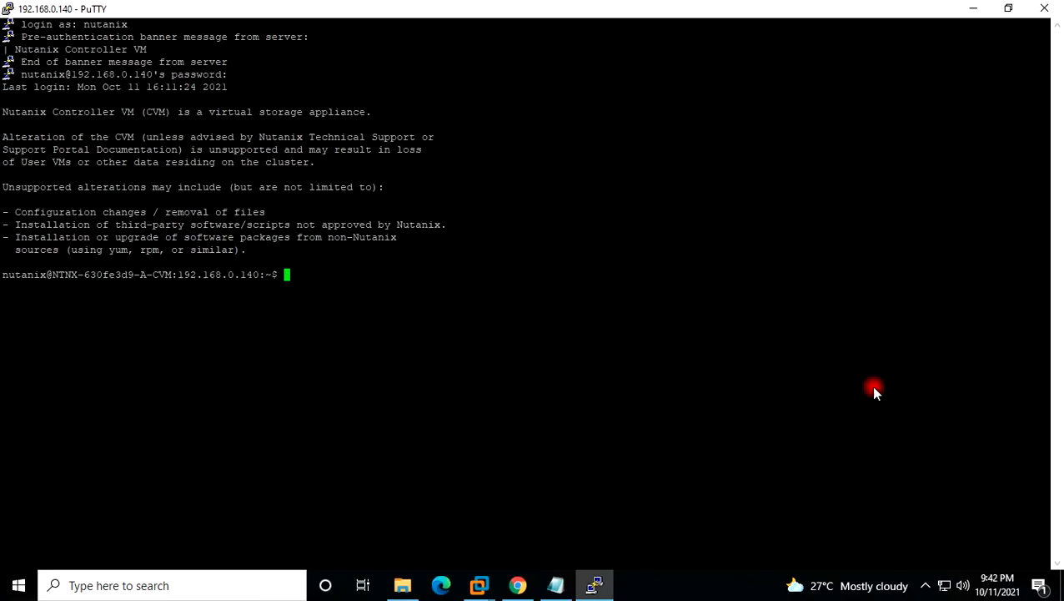
pyautogui.rightClick(671, 259)
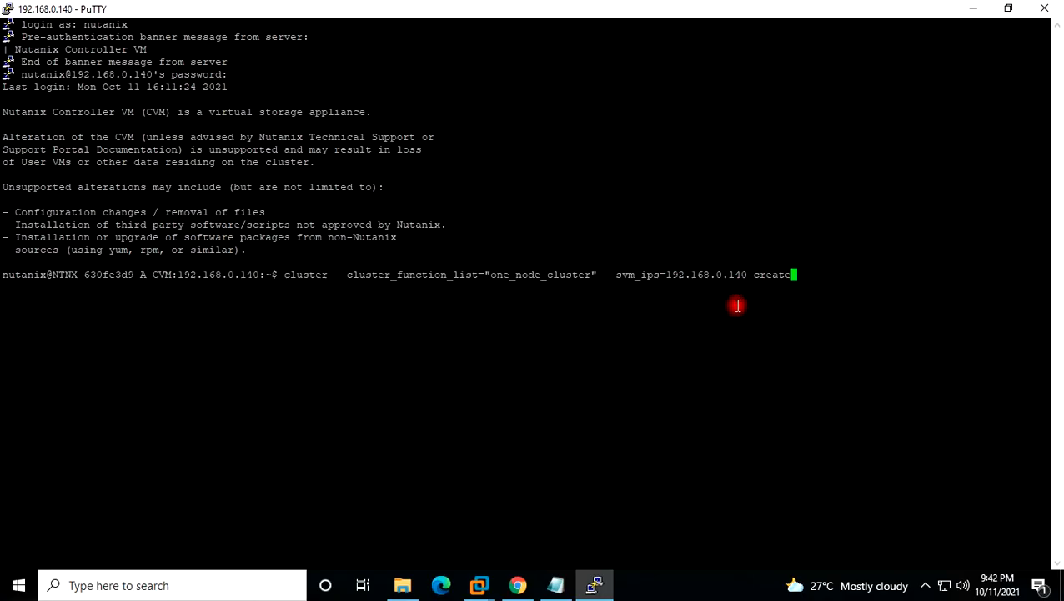
# Run the pasted cluster create command until it reports Success!, then minimize PuTTY.
pyautogui.press('Return')
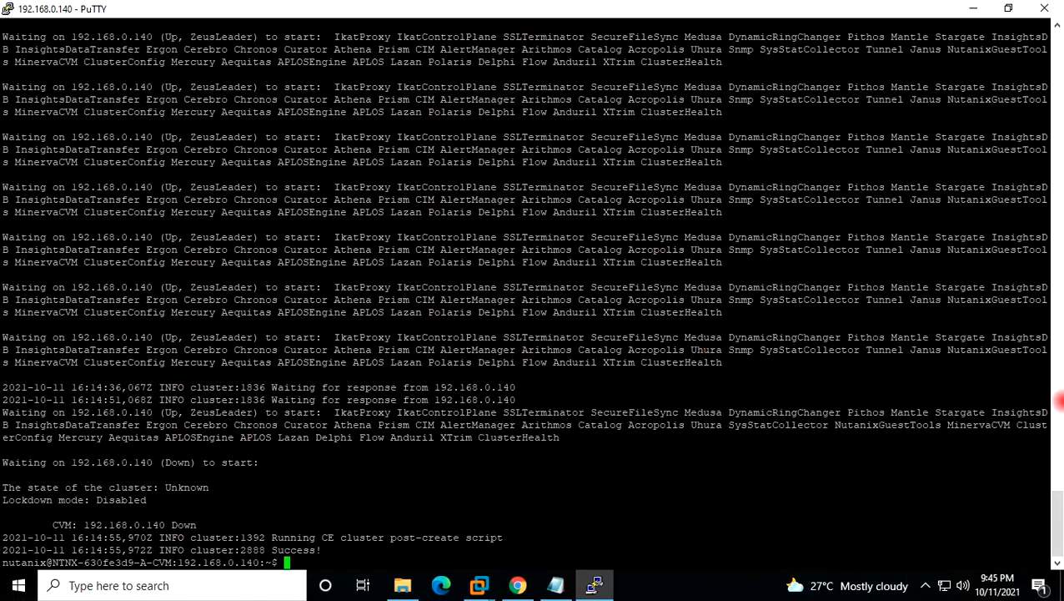
pyautogui.click(974, 10)
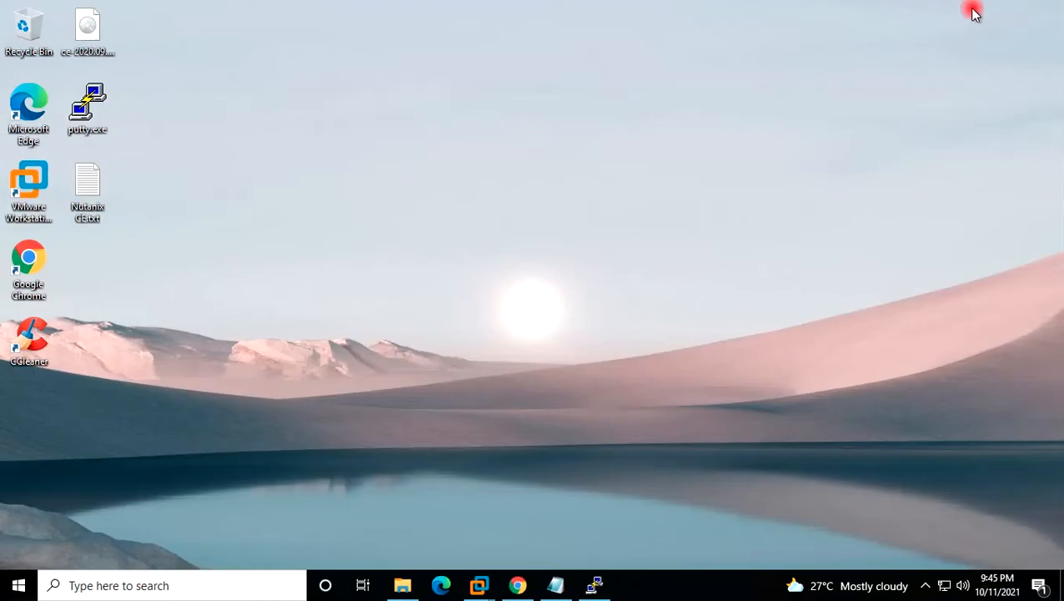
# Load 192.168.0.140 in a new Chrome tab, bypass the certificate warning, and accept the terms.
pyautogui.click(518, 585)
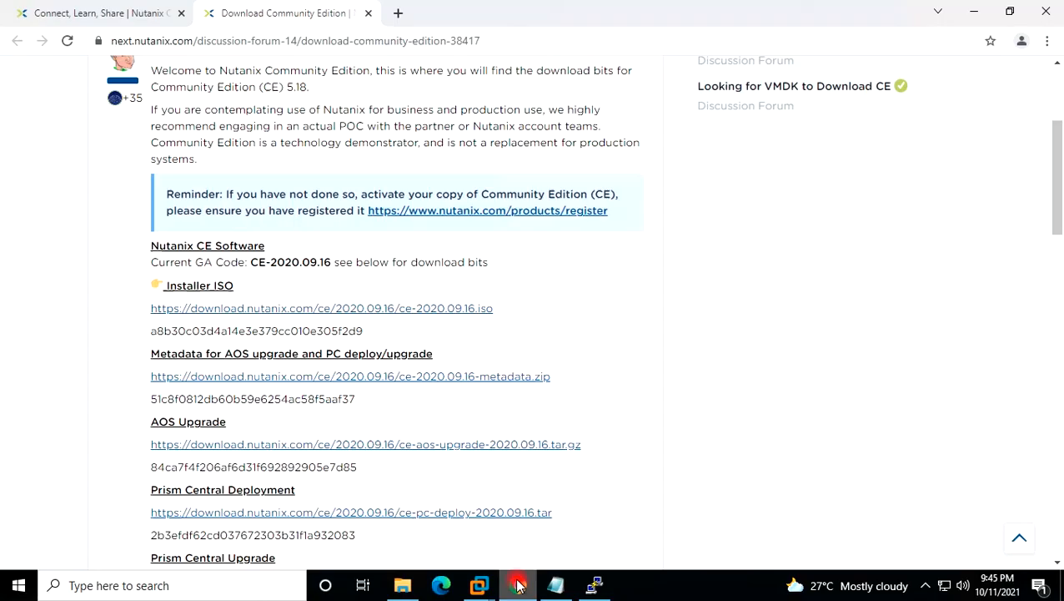
pyautogui.click(398, 12)
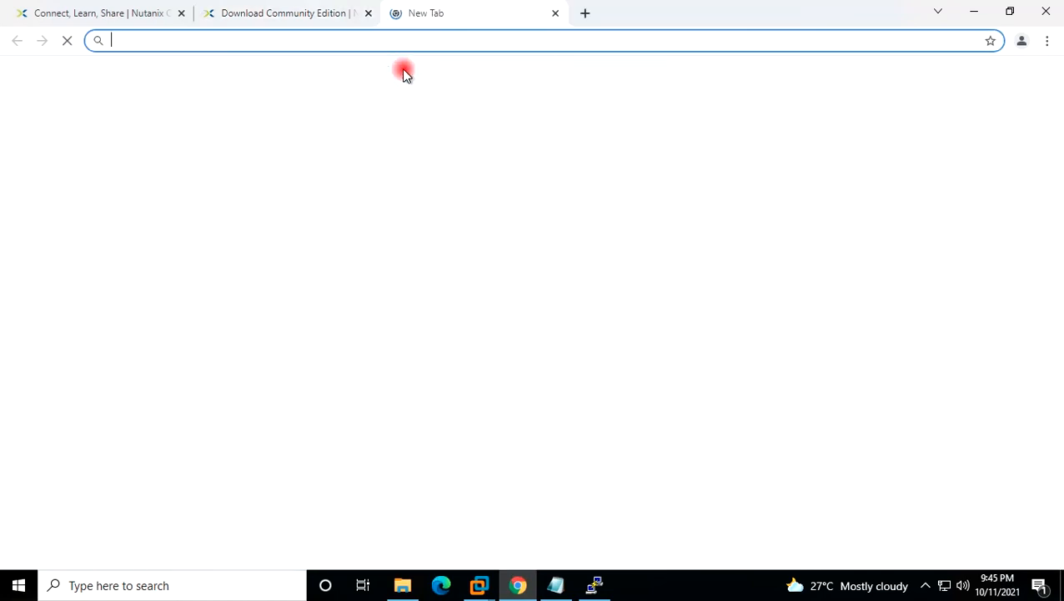
pyautogui.write('192.168.0.')
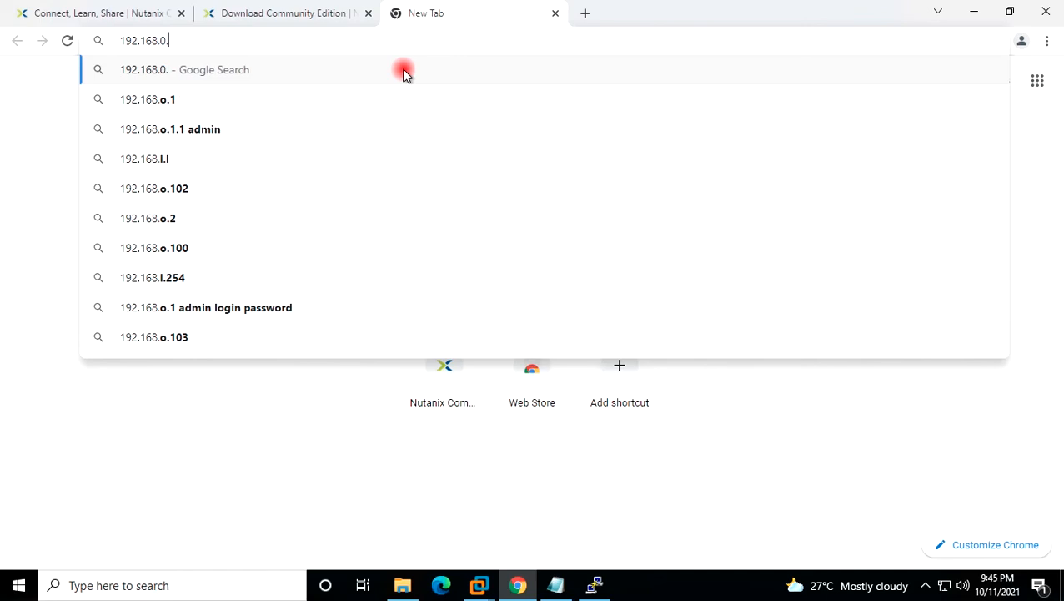
pyautogui.write('140')
pyautogui.press('Return')
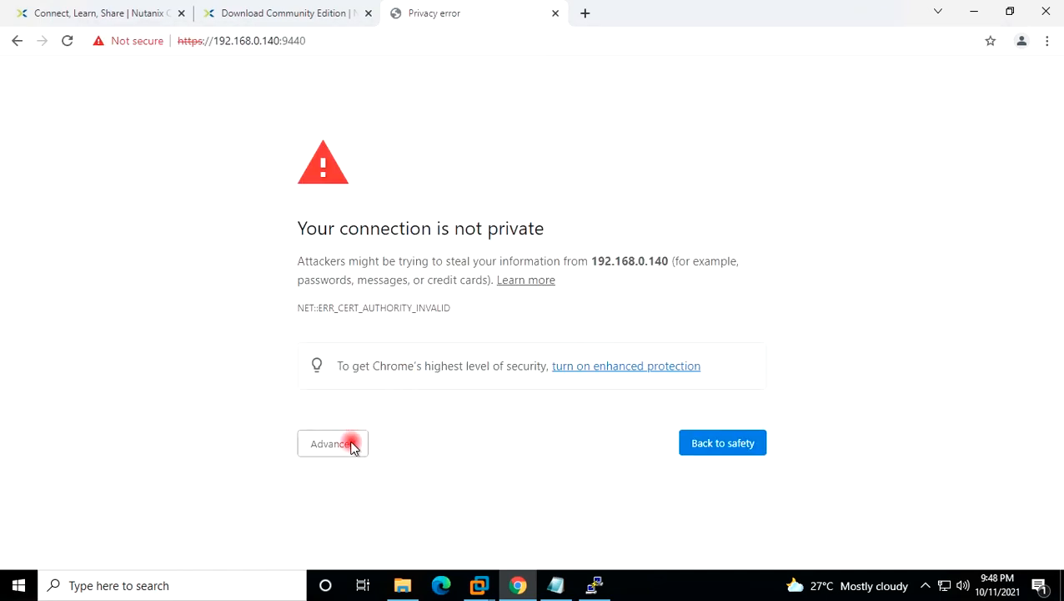
pyautogui.click(350, 444)
pyautogui.click(432, 559)
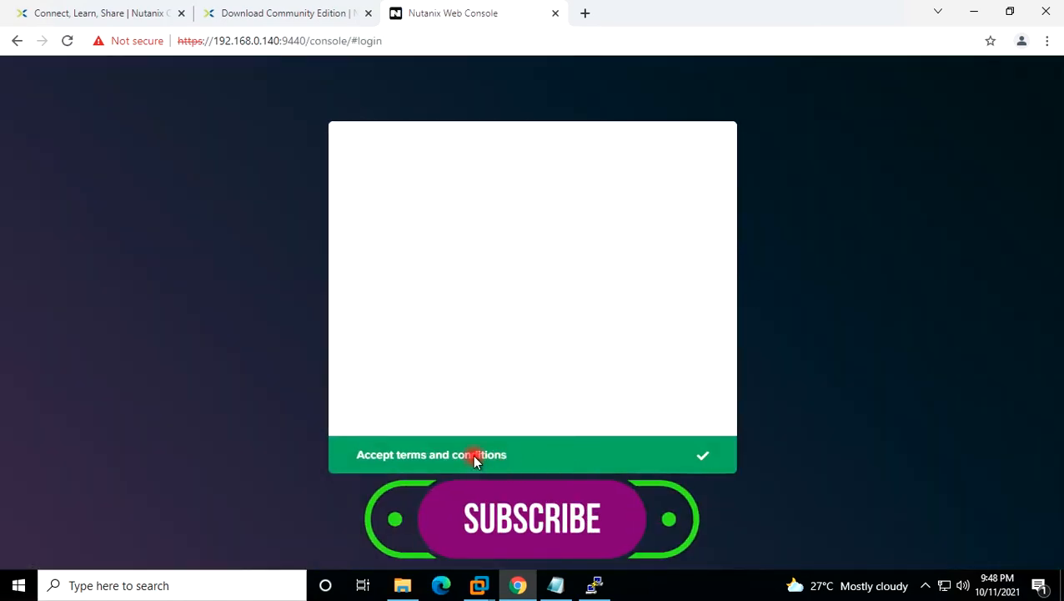
pyautogui.click(499, 458)
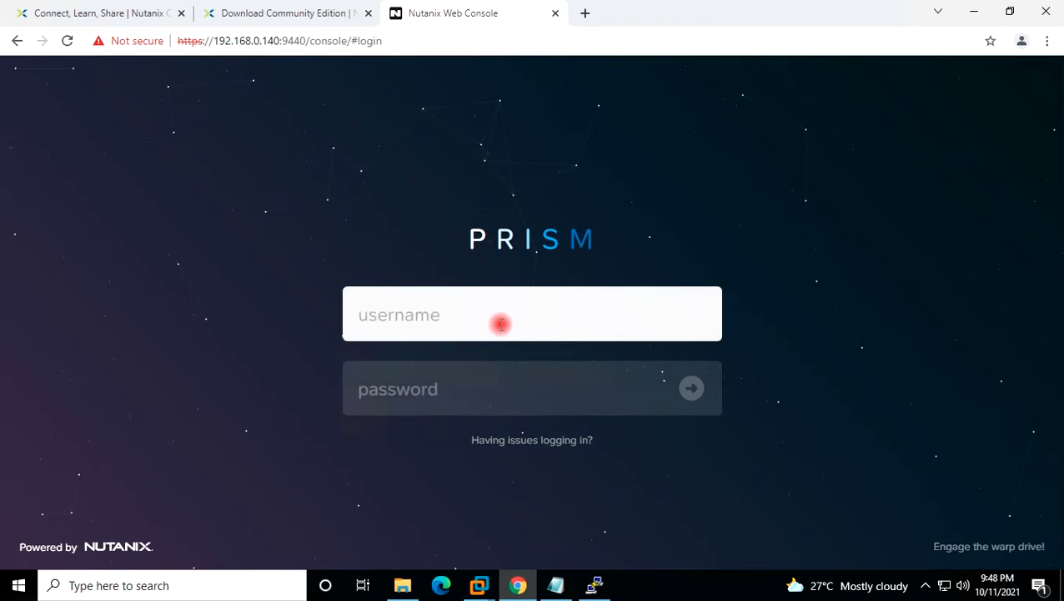
# Log in to Prism as admin with the default password.
pyautogui.write('ad')
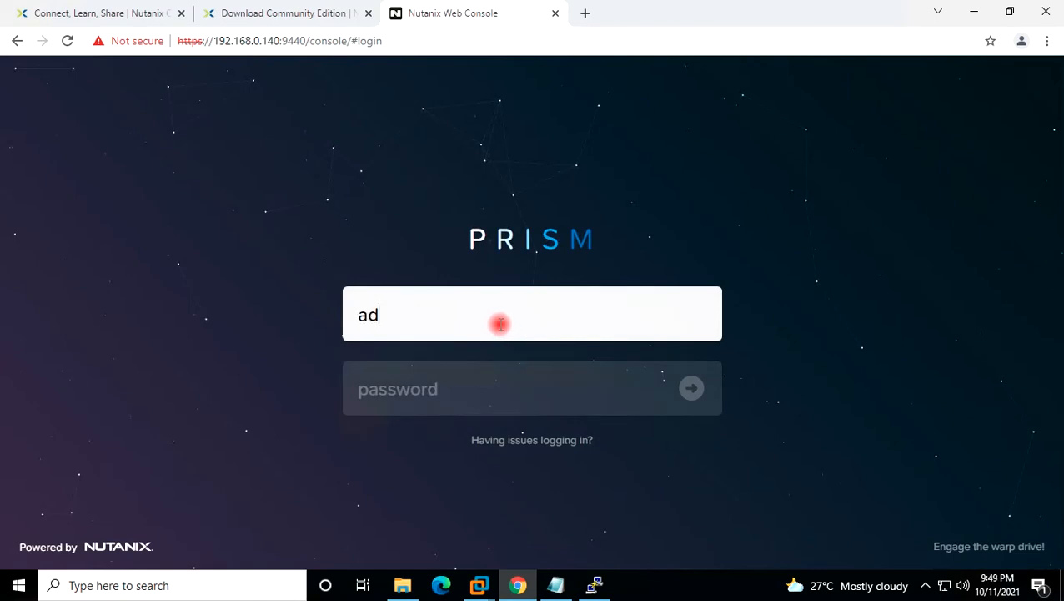
pyautogui.write('min')
pyautogui.press('Tab')
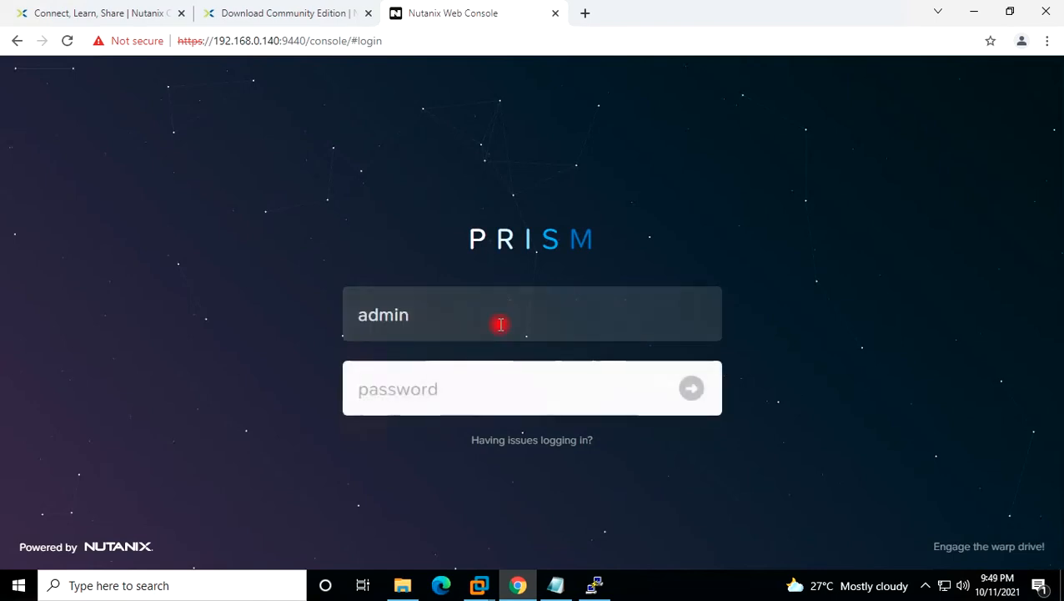
pyautogui.write('nu')
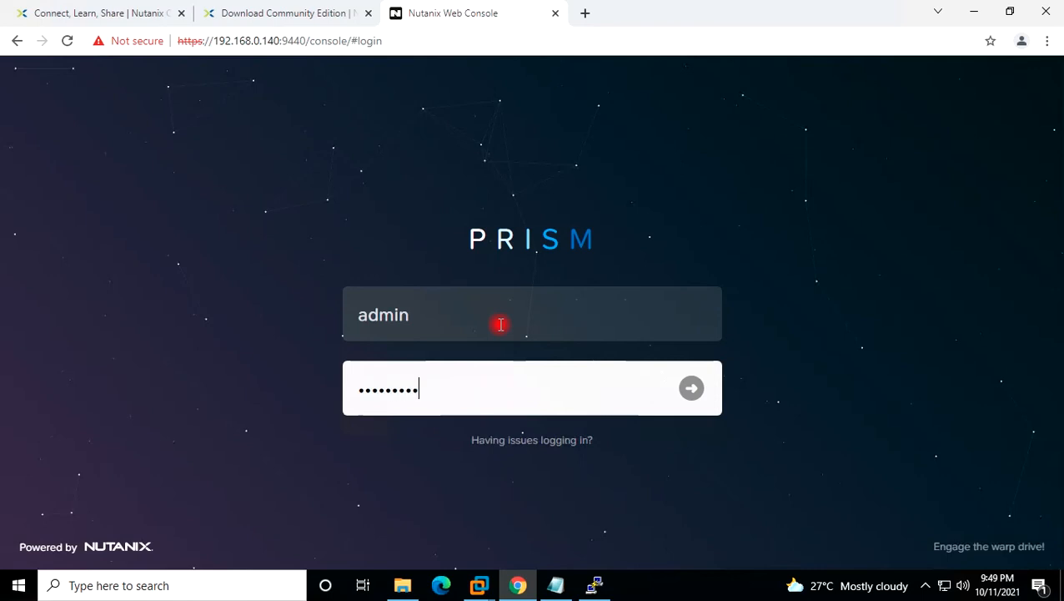
pyautogui.press('Return')
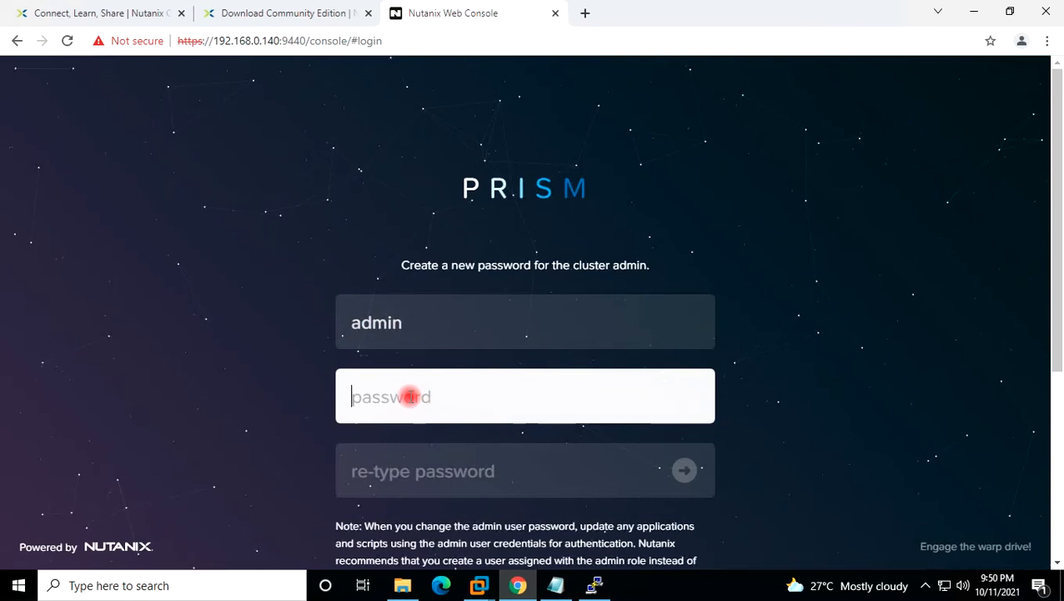
# Set and confirm a new admin password.
pyautogui.write('N')
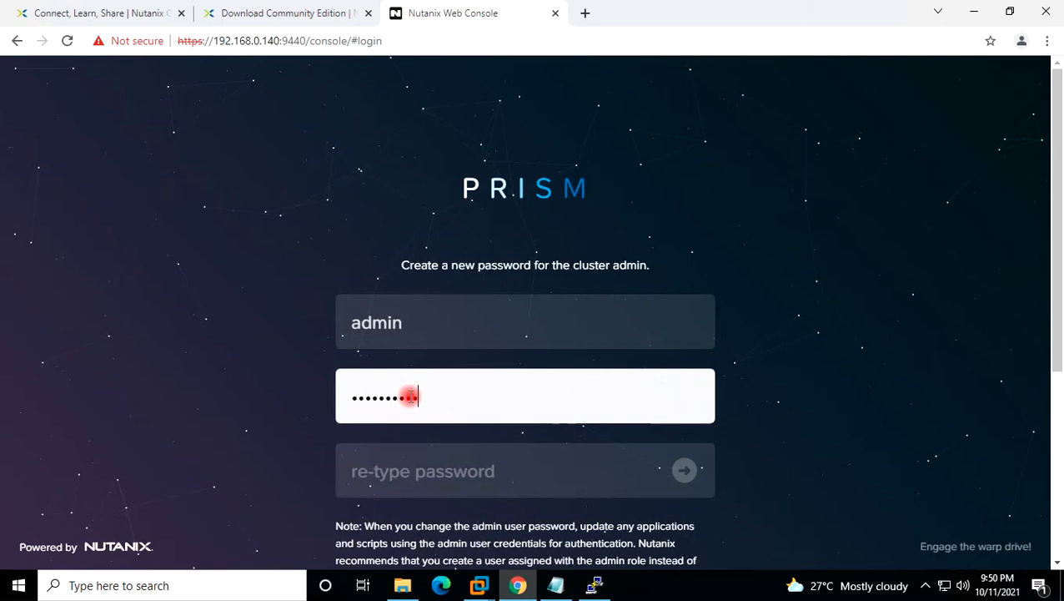
pyautogui.press('Tab')
pyautogui.write('N')
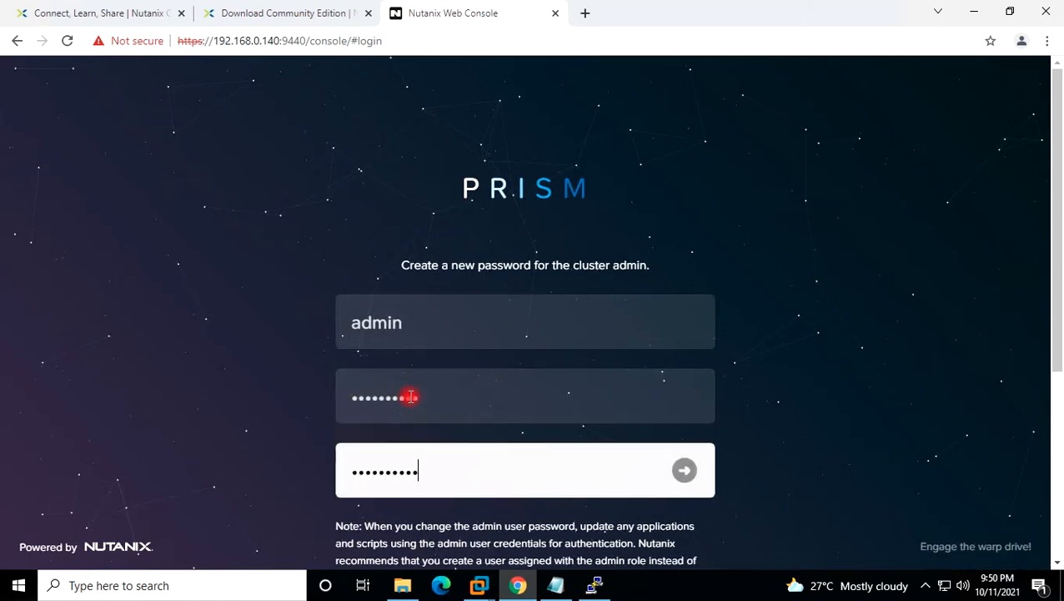
pyautogui.press('Return')
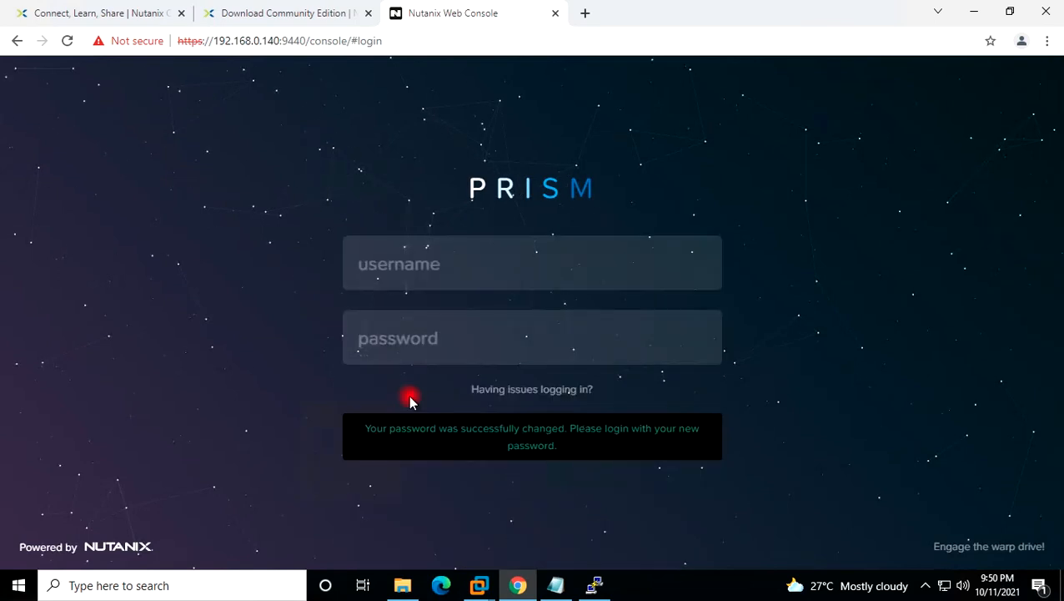
# Log in again as admin using the new password.
pyautogui.click(434, 269)
pyautogui.write('admin')
pyautogui.press('Tab')
pyautogui.write('•')
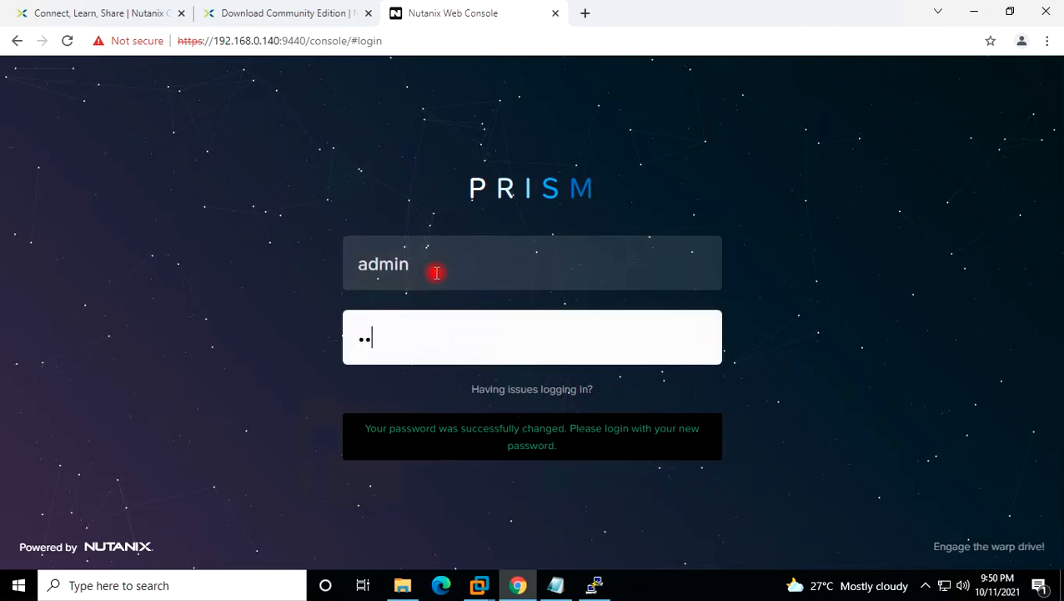
pyautogui.press('Return')
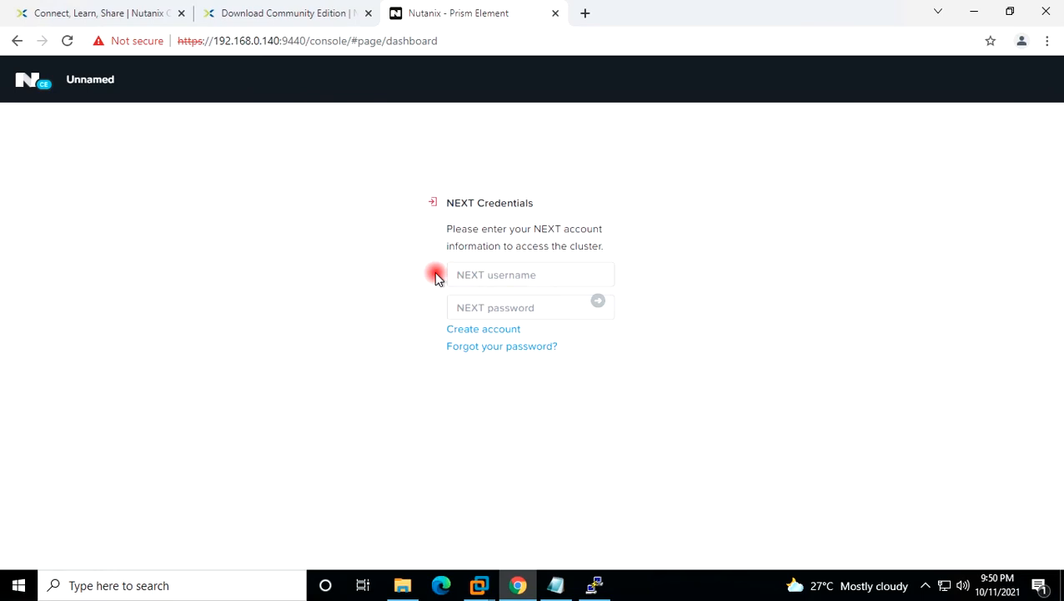
# Enter the NEXT account username and password, correcting a mistyped character, to reach the dashboard.
pyautogui.click(528, 275)
pyautogui.press('Tab')
pyautogui.write('•')
pyautogui.press('BackSpace')
pyautogui.write('•')
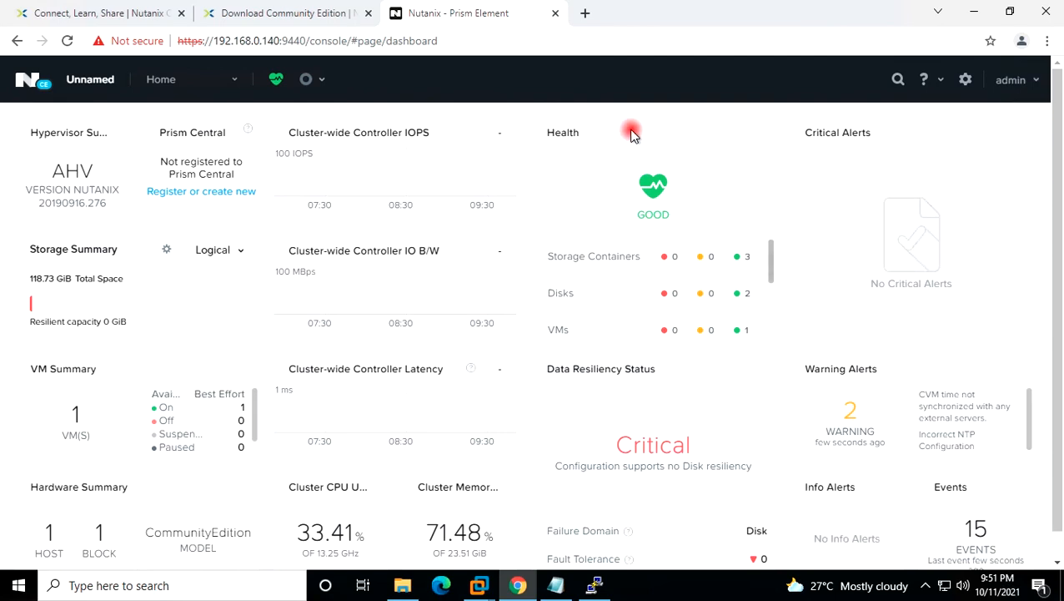
# Go to the cluster Settings page and open NTP Servers.
pyautogui.click(234, 79)
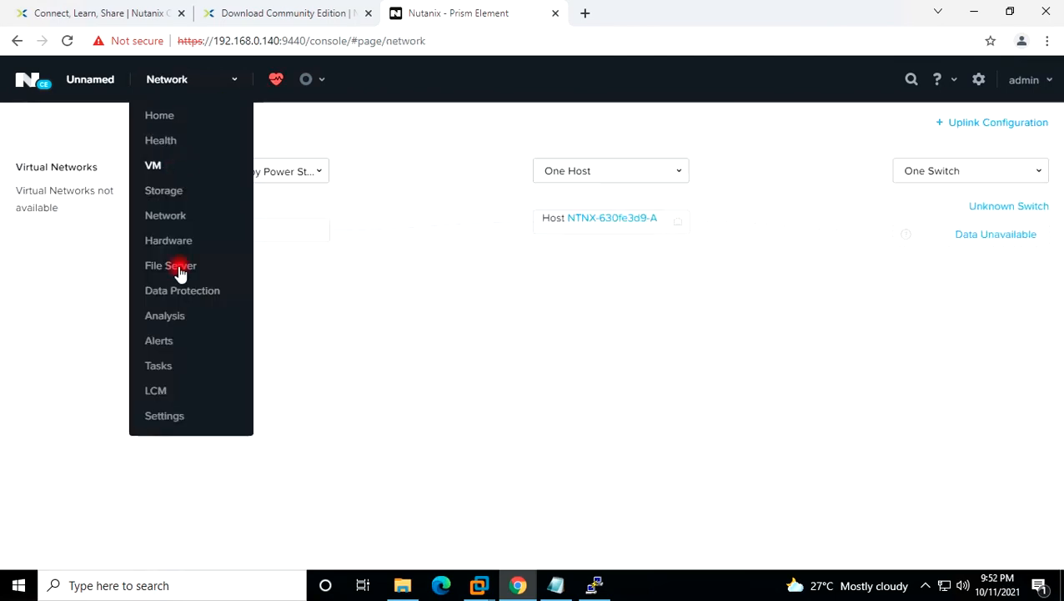
pyautogui.click(164, 415)
pyautogui.scroll(-2, 166, 297)
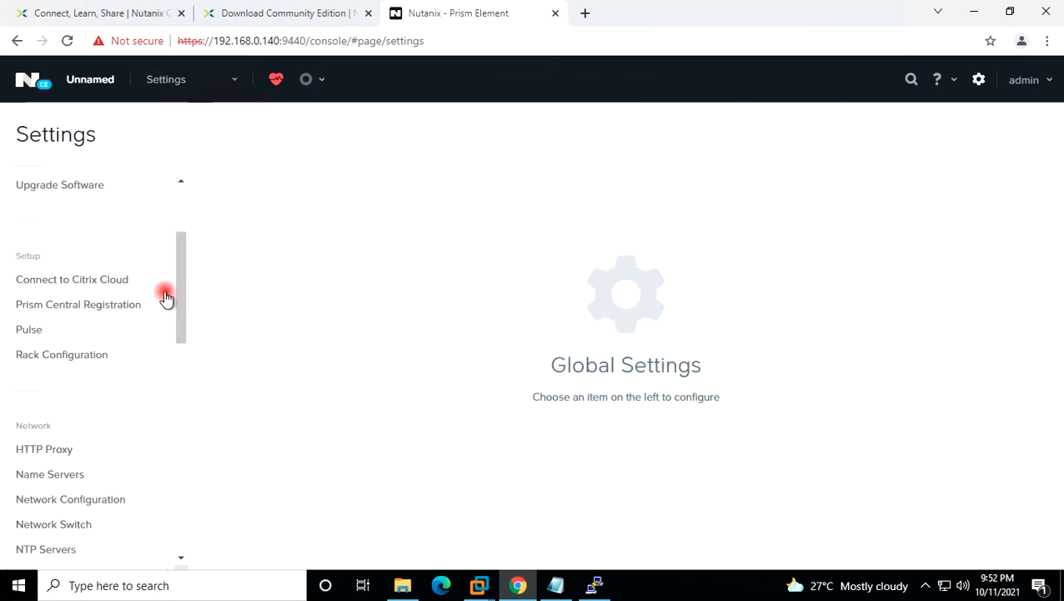
pyautogui.scroll(-2, 105, 455)
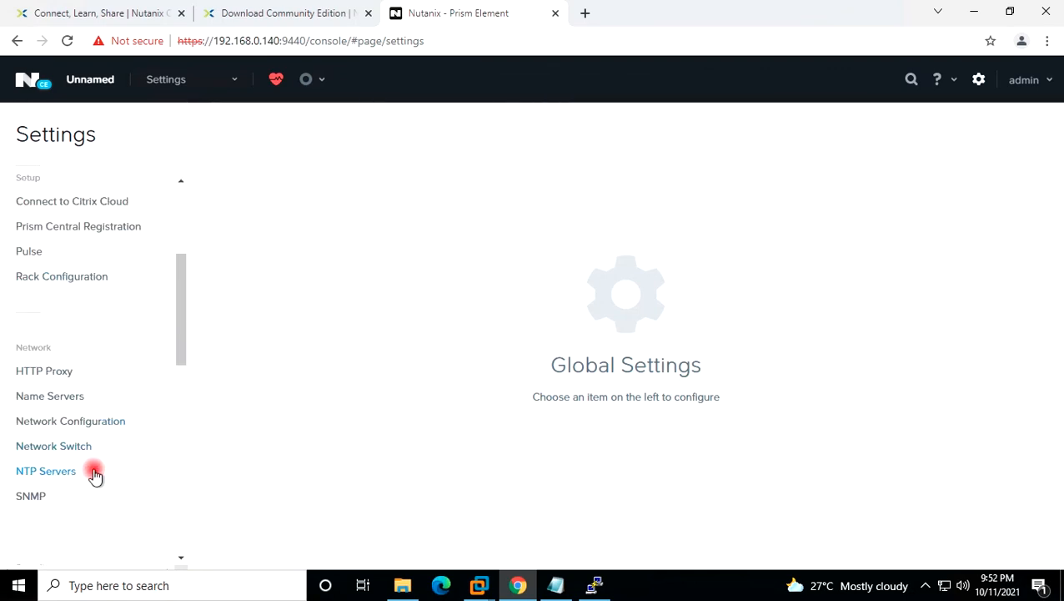
pyautogui.click(64, 473)
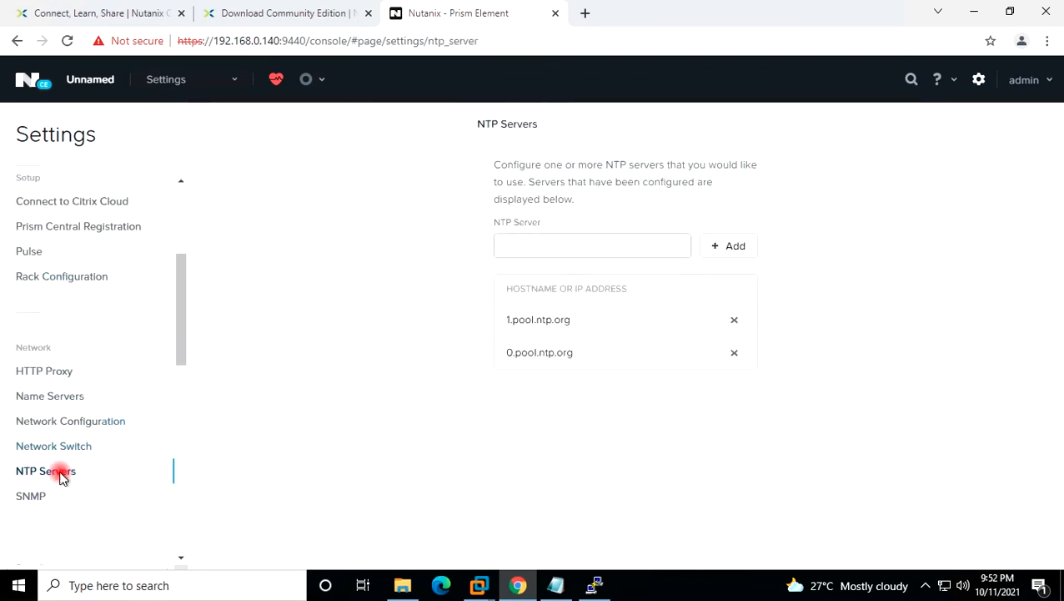
# Add 1.pool.ntp.org as an NTP server.
pyautogui.click(541, 245)
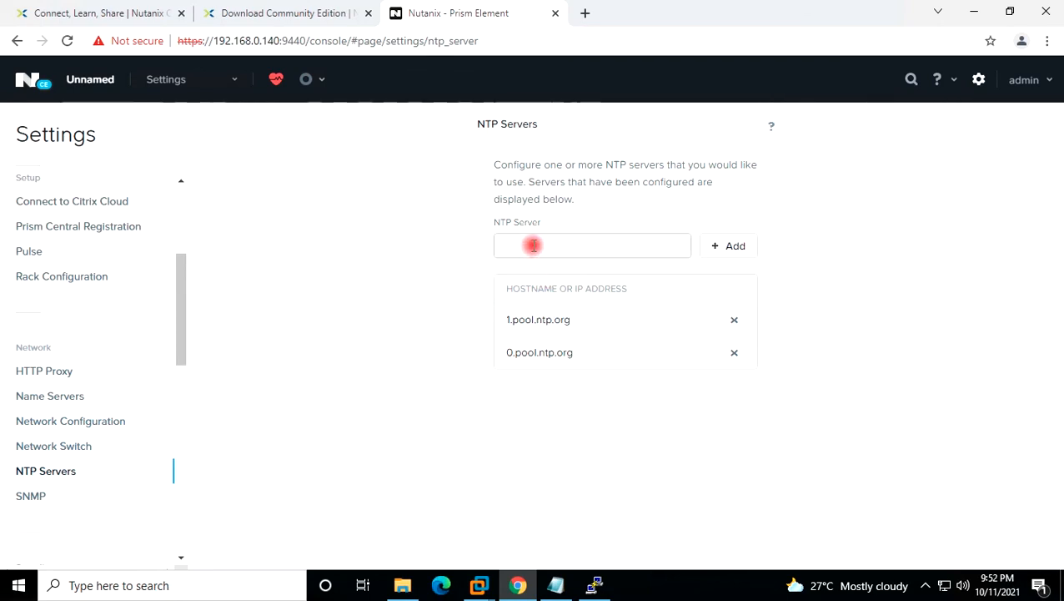
pyautogui.moveTo(584, 324); pyautogui.dragTo(504, 319)
pyautogui.hotkey('ctrl', 'c')
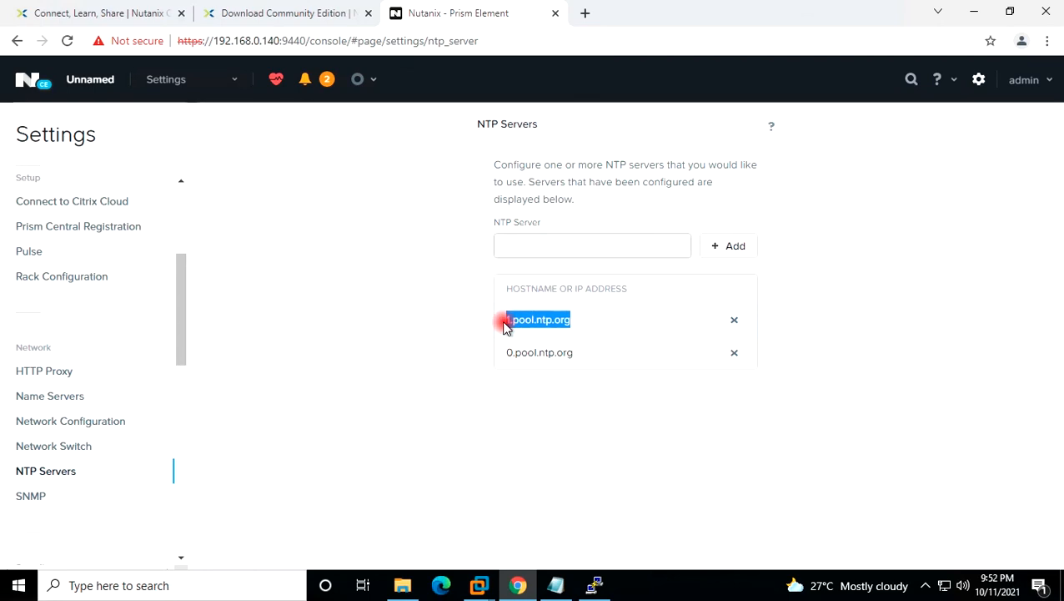
pyautogui.click(532, 250)
pyautogui.hotkey('ctrl', 'v')
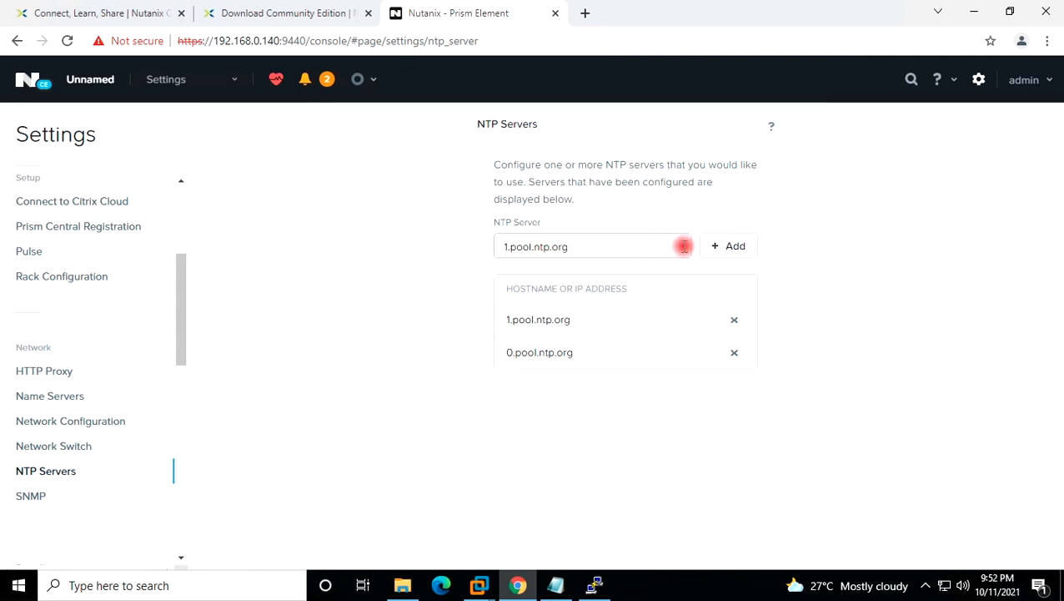
pyautogui.click(727, 249)
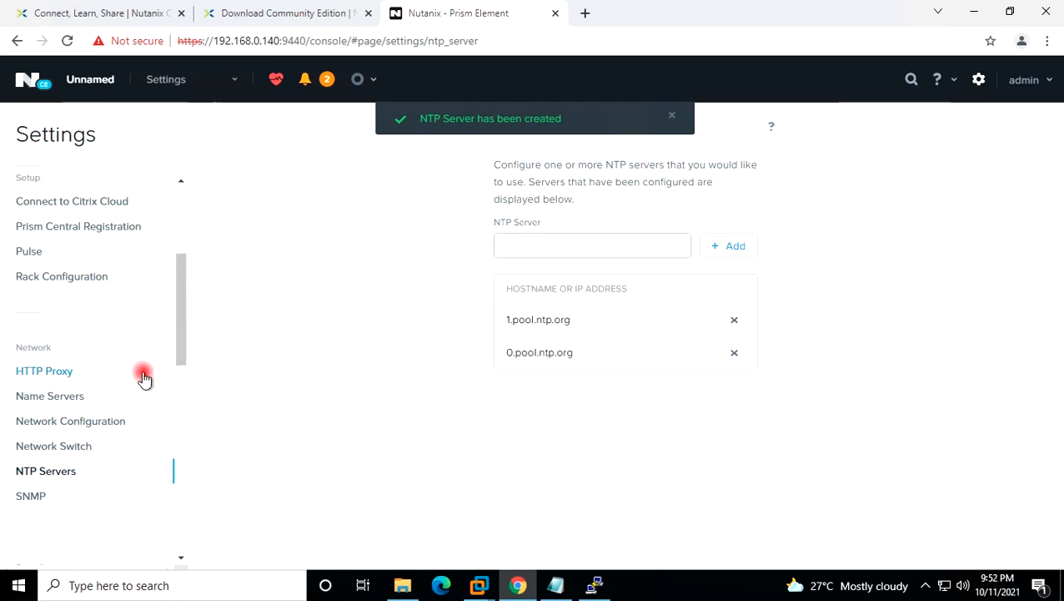
# Create and save a network named MyLab-Network with VLAN ID 0 in Network Configuration.
pyautogui.click(86, 424)
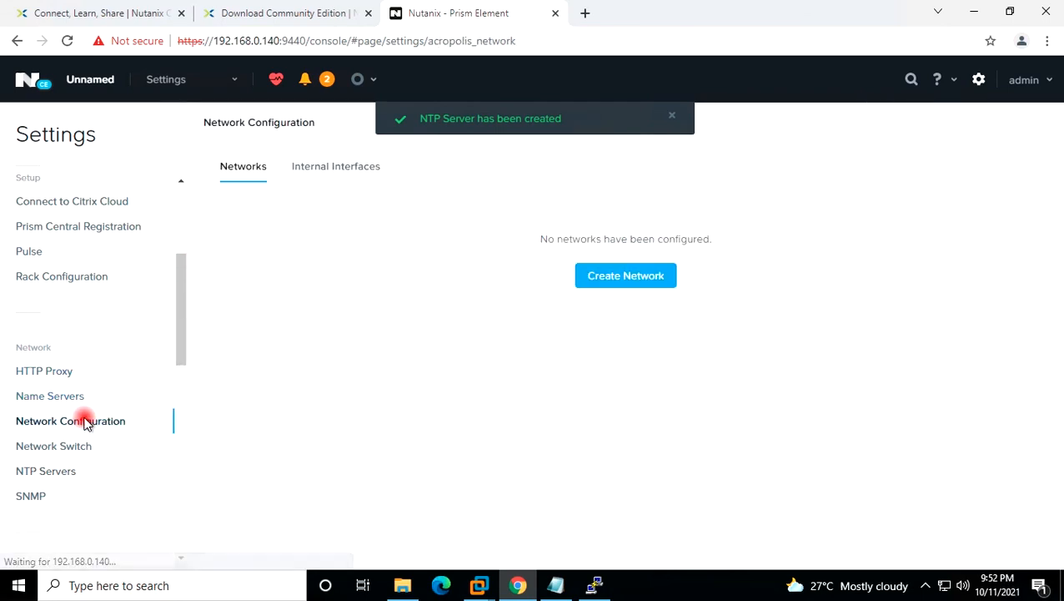
pyautogui.click(613, 275)
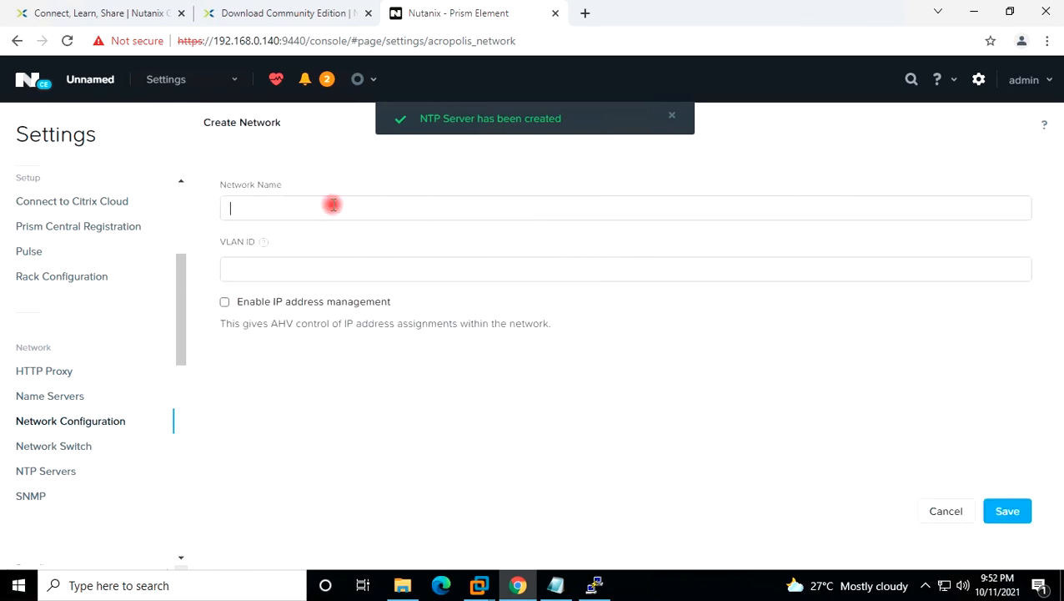
pyautogui.write('MyLab-Network')
pyautogui.click(300, 271)
pyautogui.write('0')
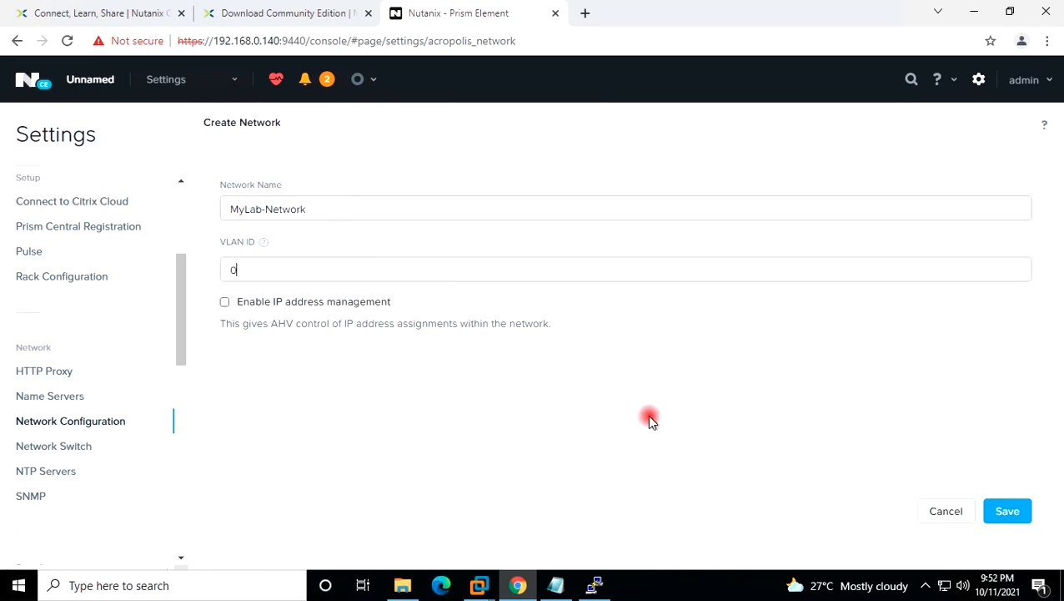
pyautogui.click(1011, 511)
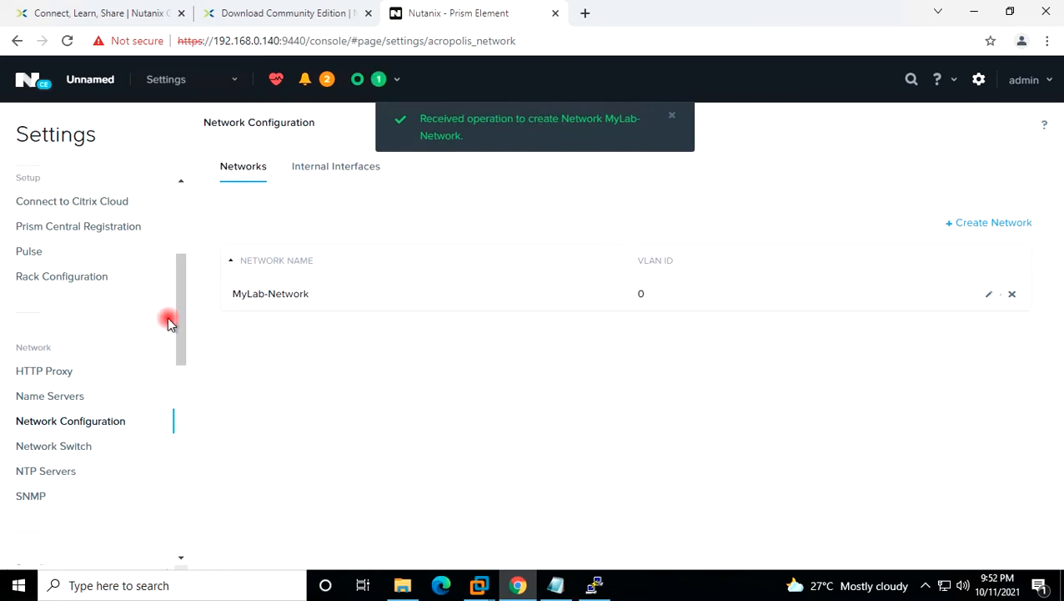
pyautogui.scroll(2, 154, 320)
pyautogui.scroll(1, 141, 317)
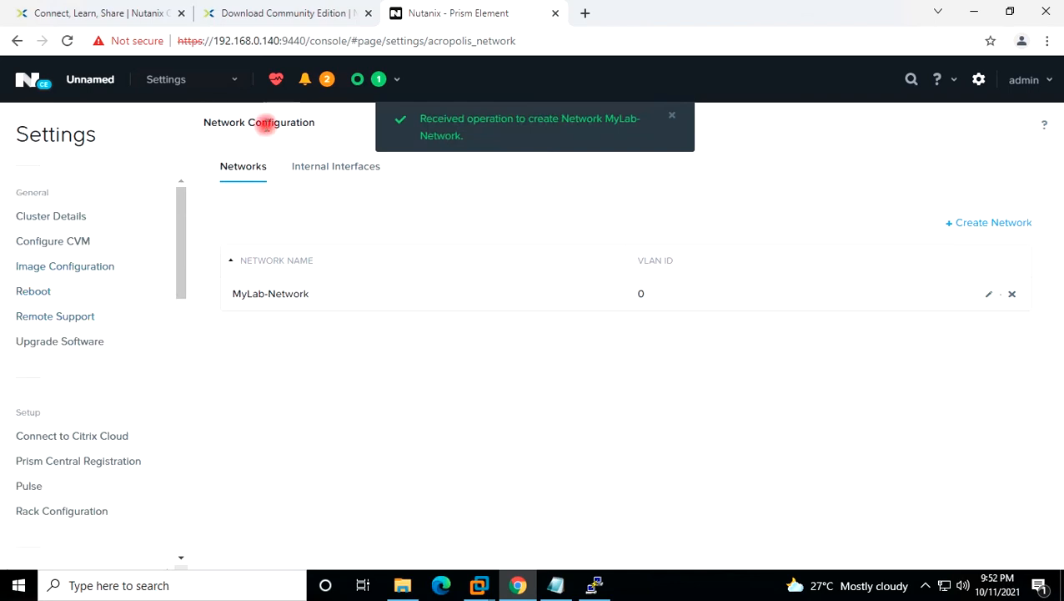
pyautogui.click(233, 81)
# Rename the cluster from Unnamed to Nutanix-Homelab and dismiss the update confirmation.
pyautogui.click(163, 117)
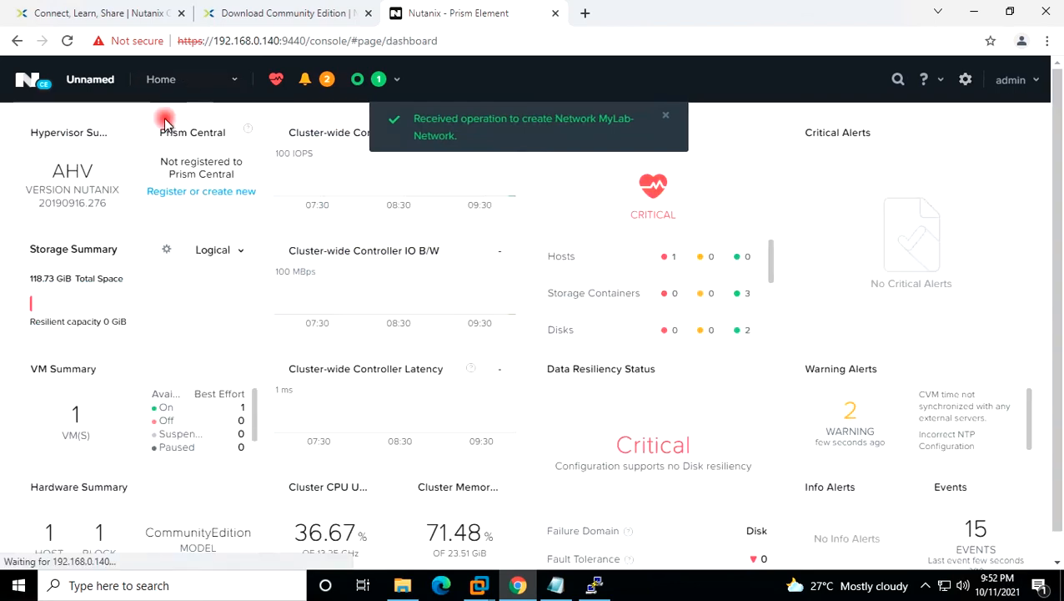
pyautogui.click(90, 81)
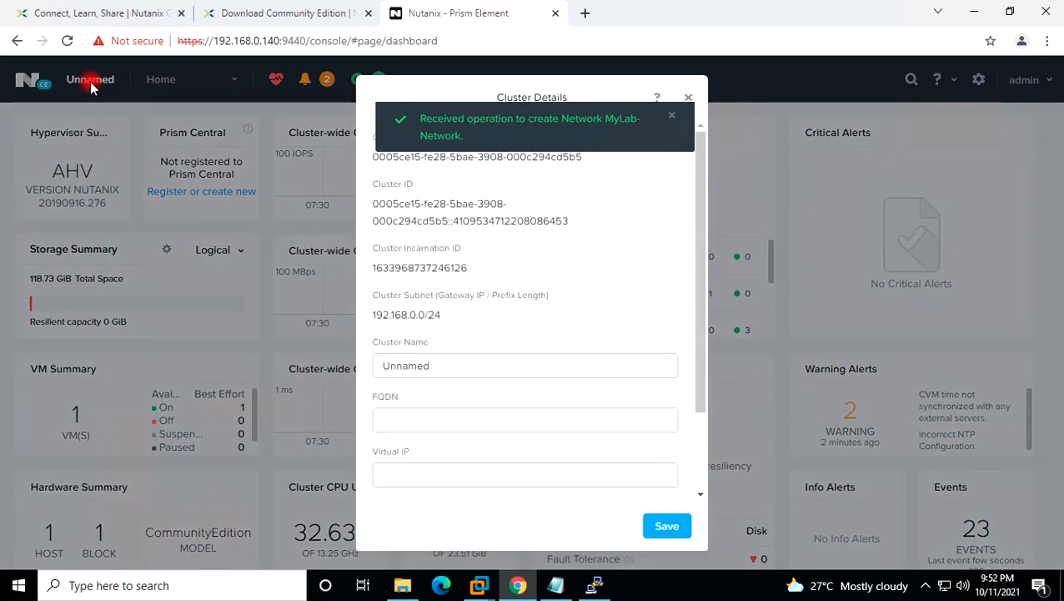
pyautogui.moveTo(463, 363); pyautogui.dragTo(334, 368)
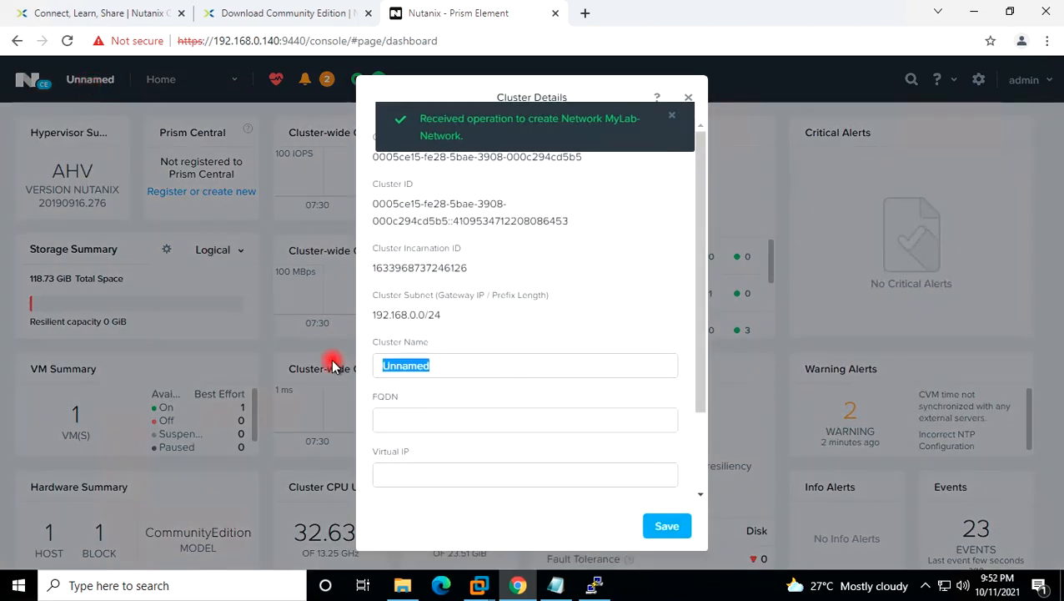
pyautogui.write('Nutanix-Homelab')
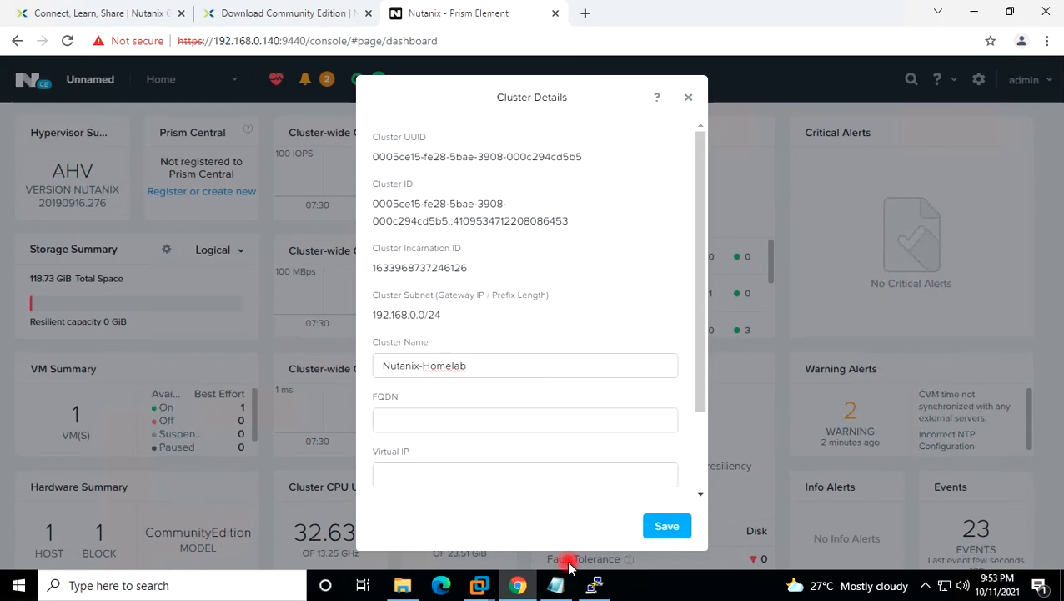
pyautogui.click(657, 527)
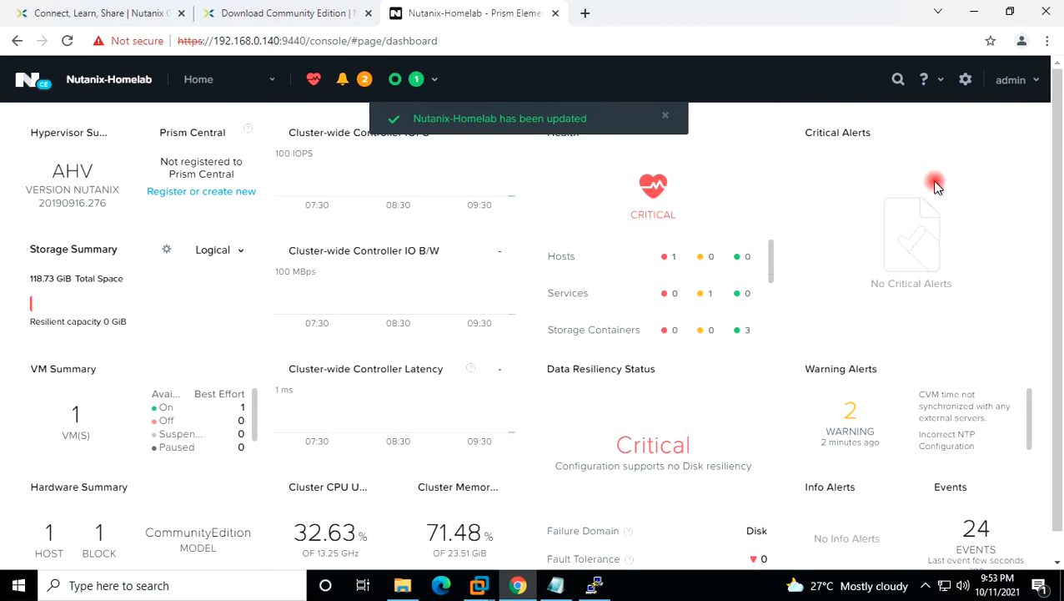
pyautogui.click(665, 116)
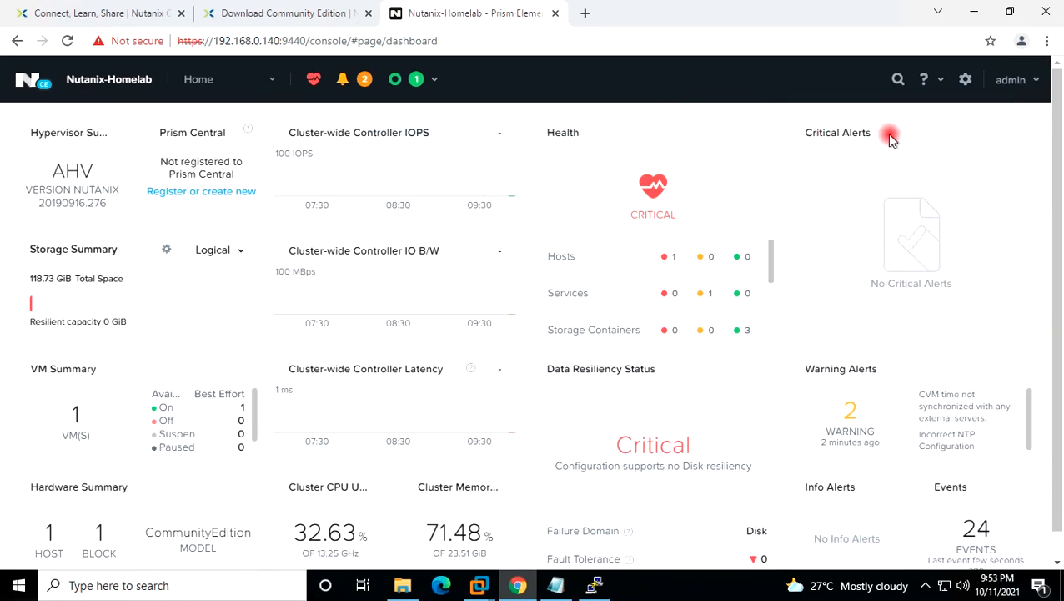
# Minimize Chrome and refresh the Windows desktop.
pyautogui.click(972, 19)
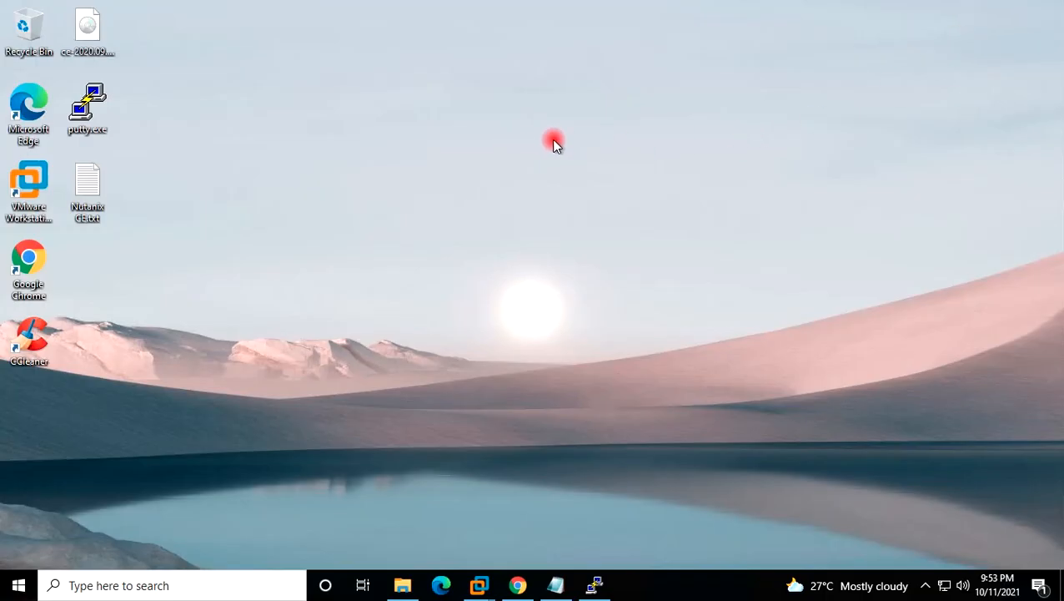
pyautogui.rightClick(745, 119)
pyautogui.click(769, 165)
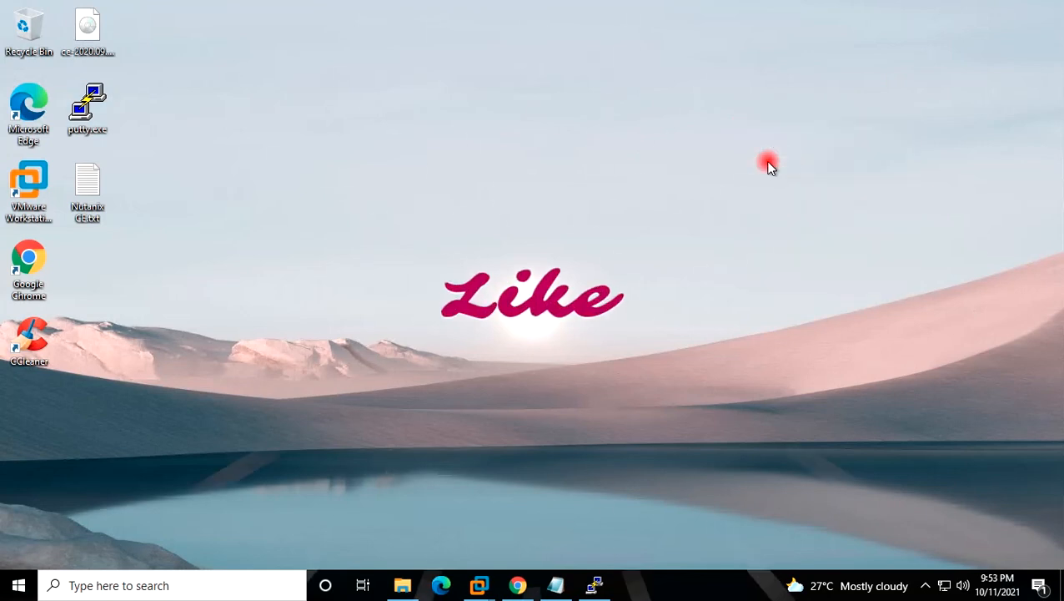